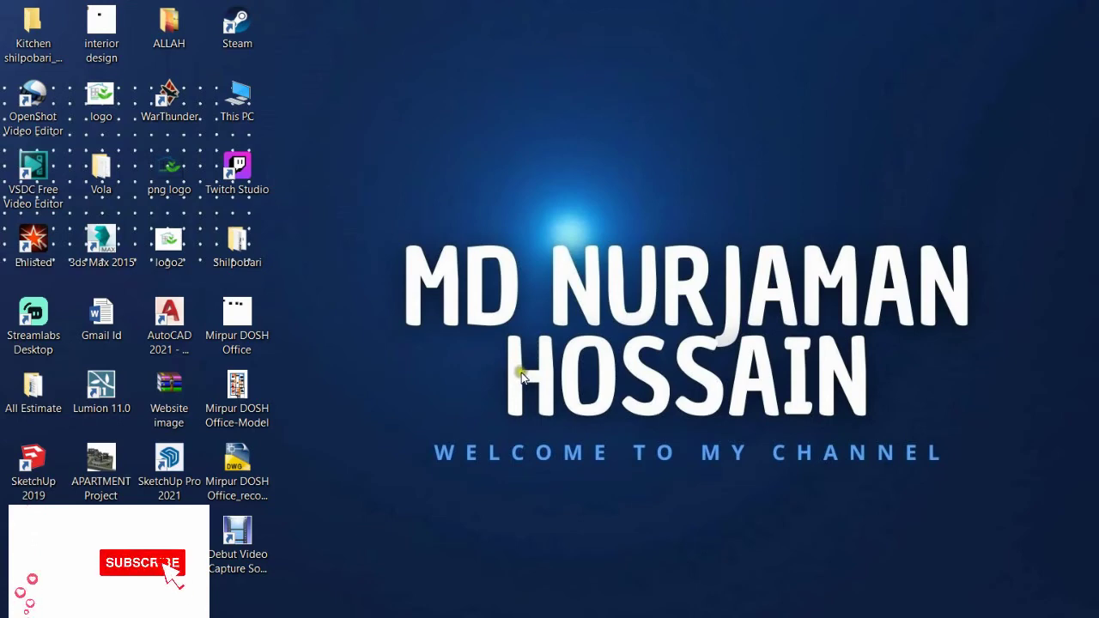
- Let the channel intro finish so the Windows desktop with its shortcut icons appears
left_click(411, 610)
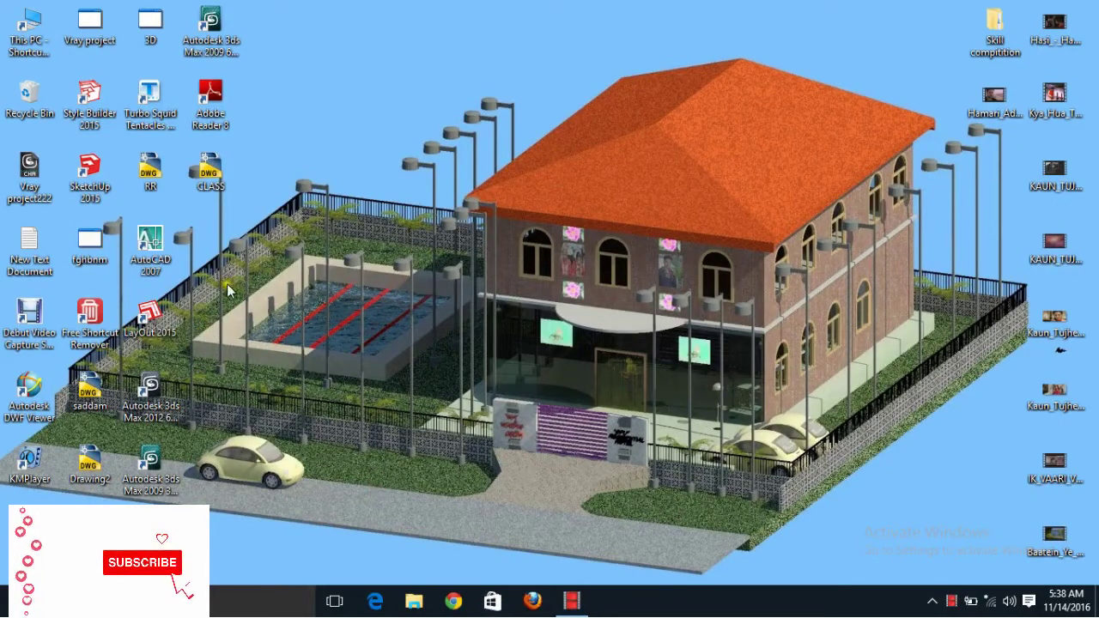
- Launch AutoCAD 2007 with CLASS.dwg from its desktop icon
double_click(212, 187)
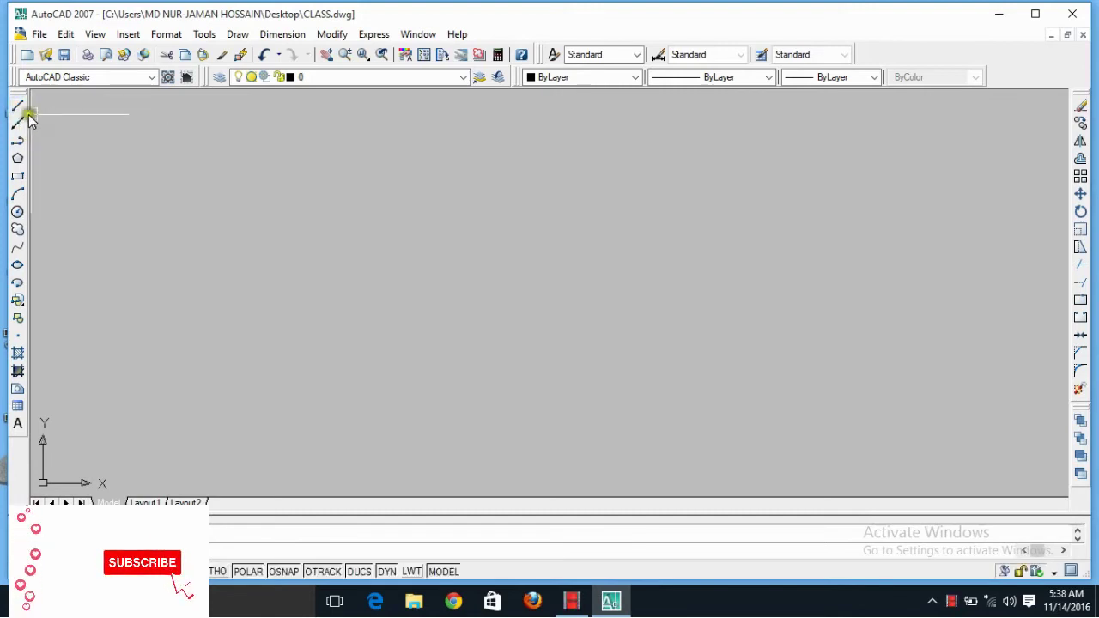
left_click(19, 107)
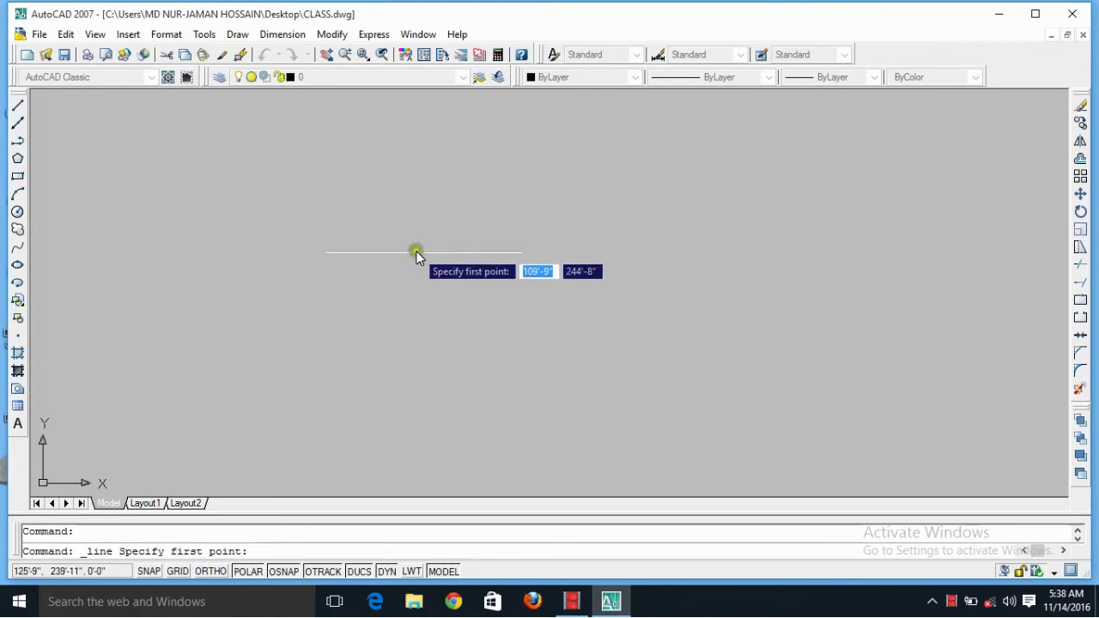
left_click(439, 235)
left_click(551, 323)
left_click(341, 302)
left_click(471, 116)
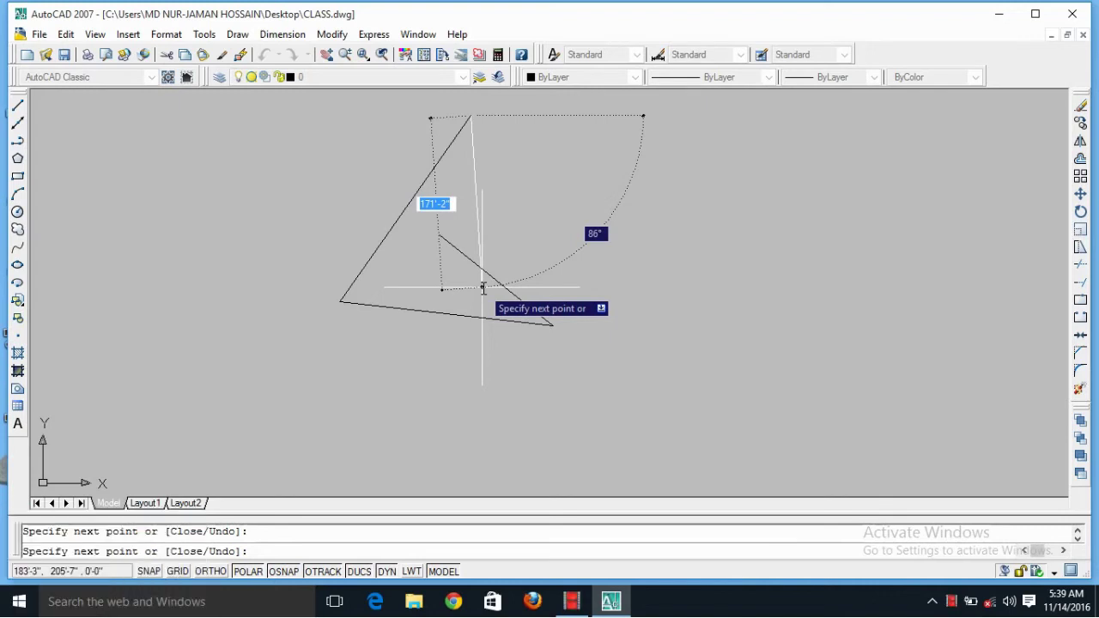
key("Escape")
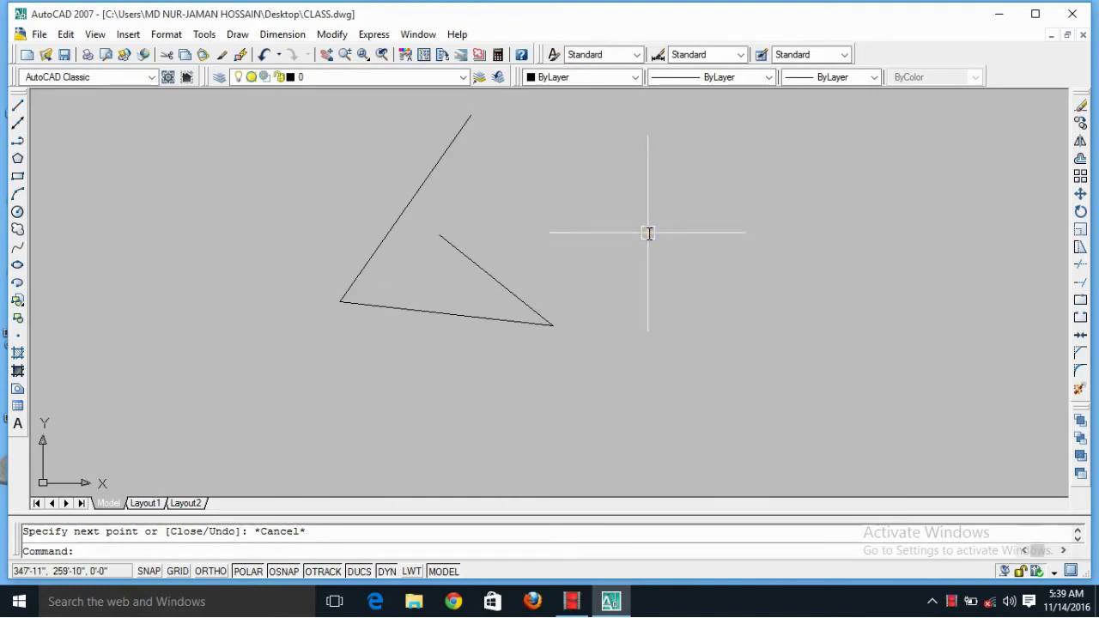
left_click(736, 204)
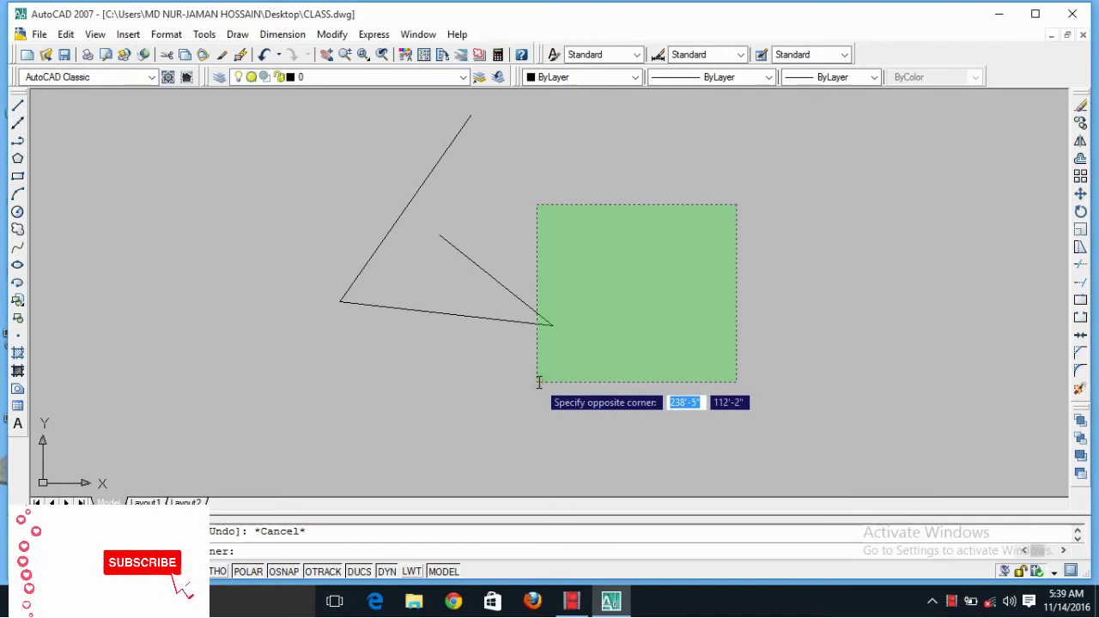
key("Escape")
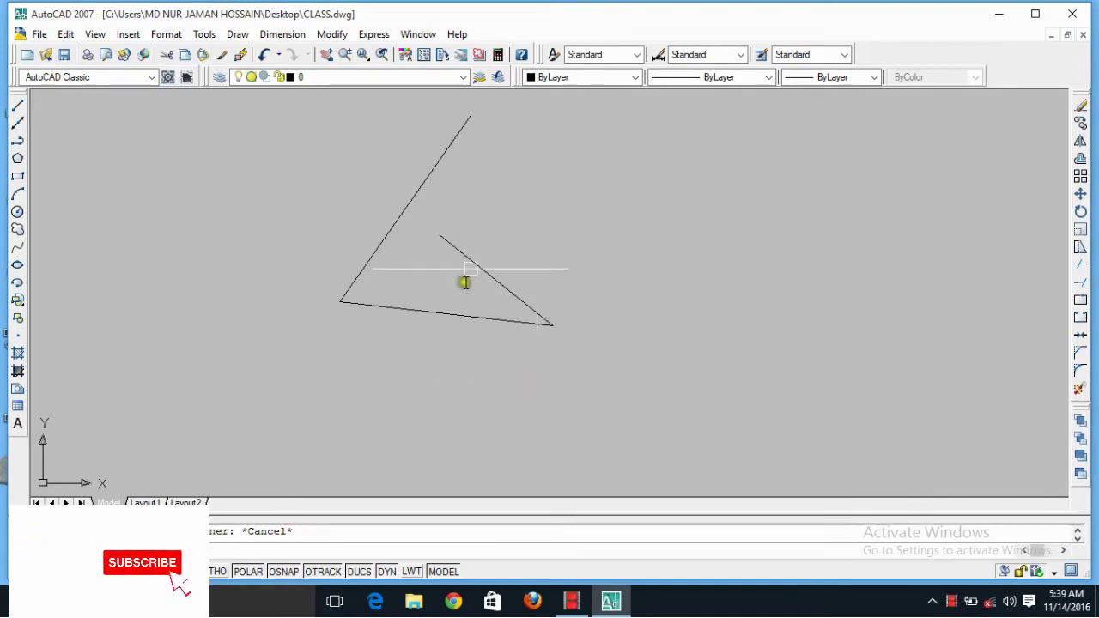
left_click(510, 152)
left_click(400, 263)
type("e")
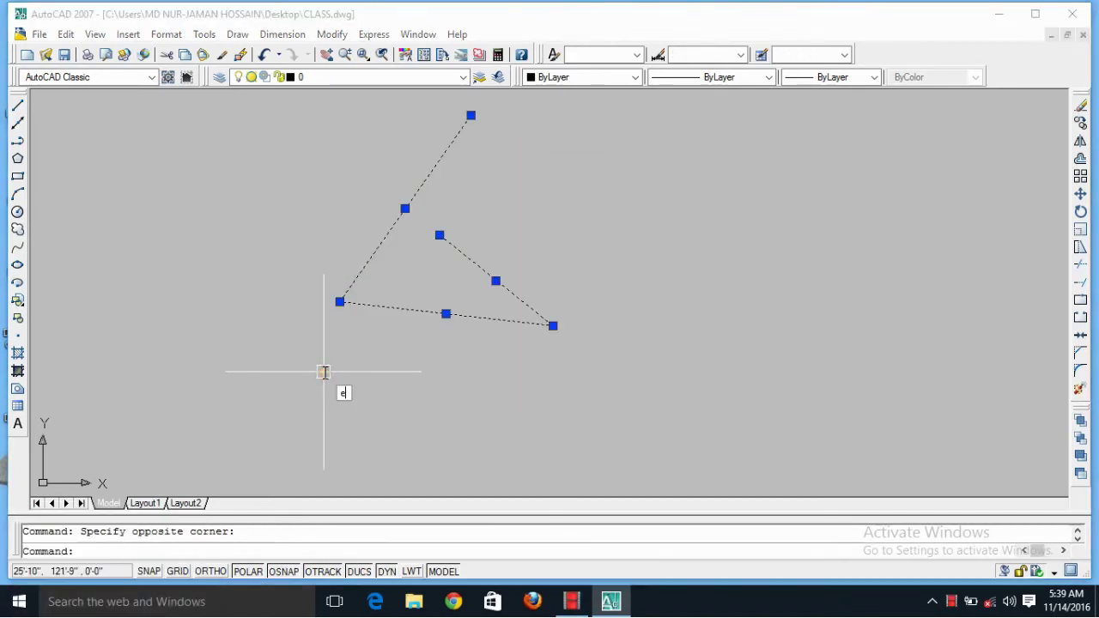
key("Return")
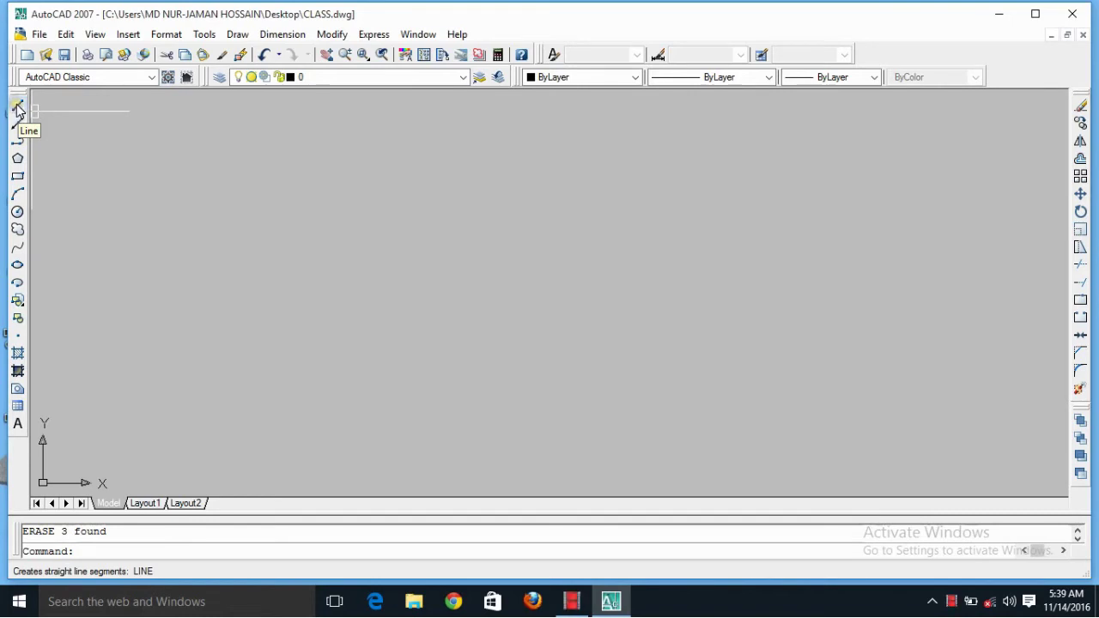
left_click(17, 110)
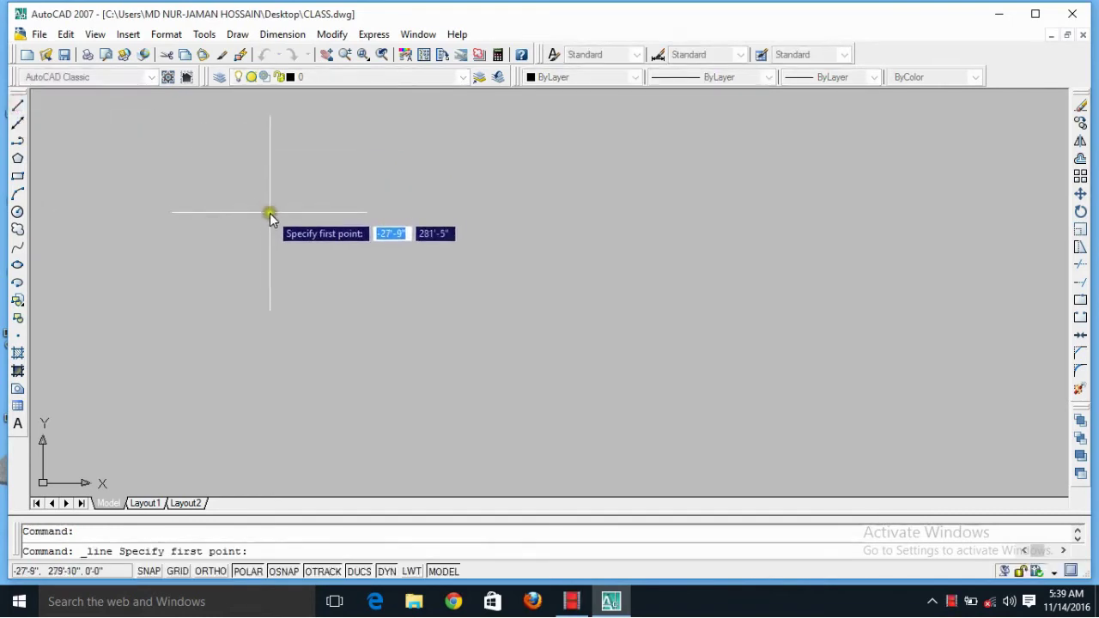
key("Escape")
type("l")
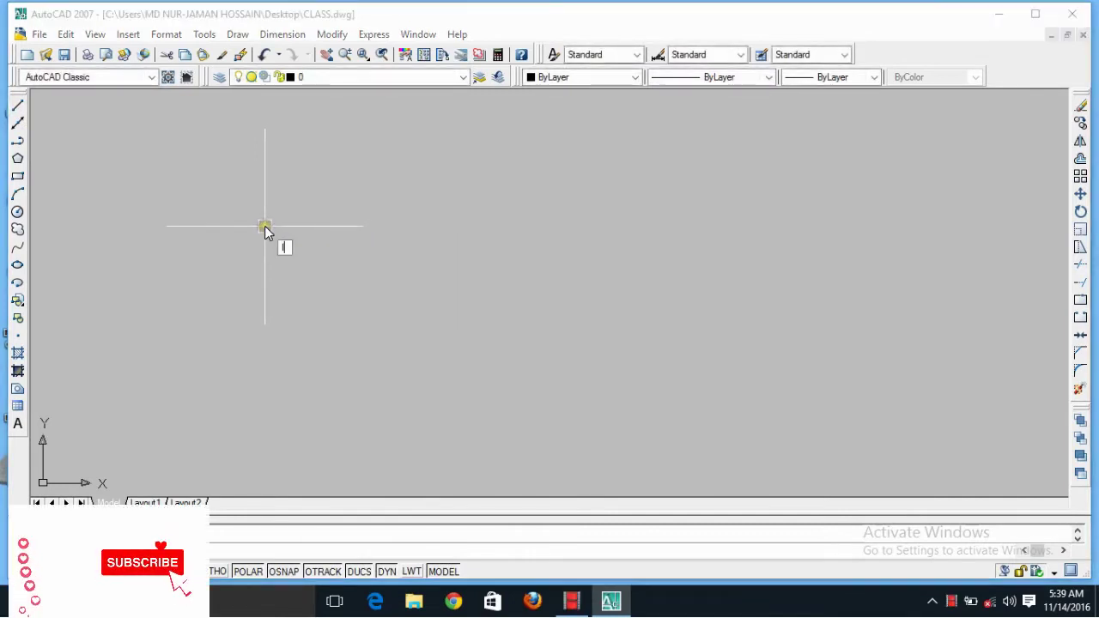
key("Return")
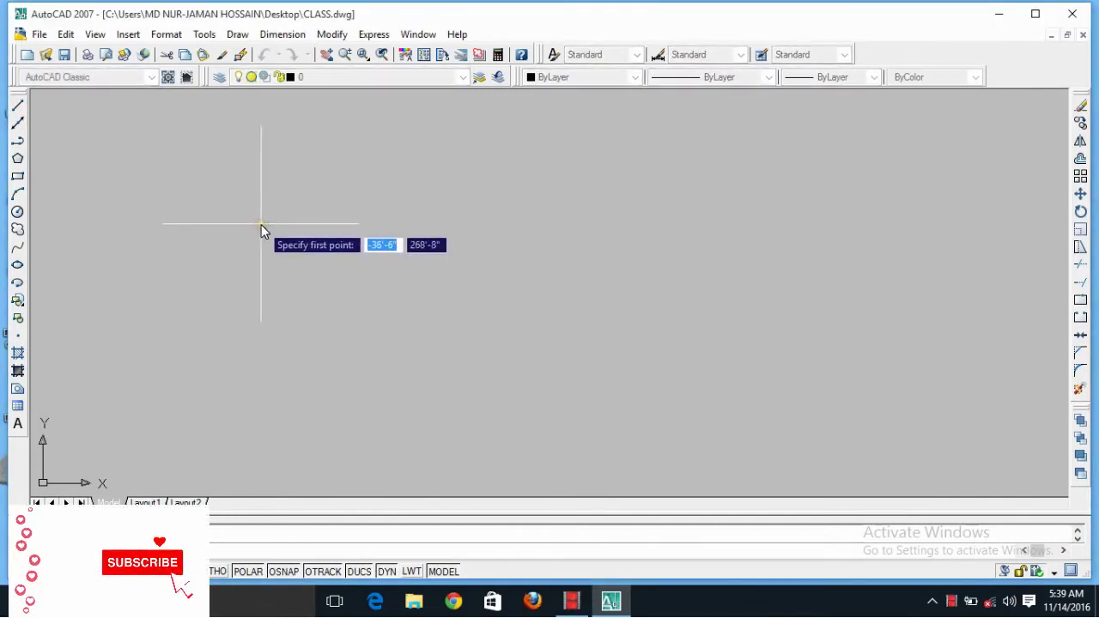
key("Escape")
type("line")
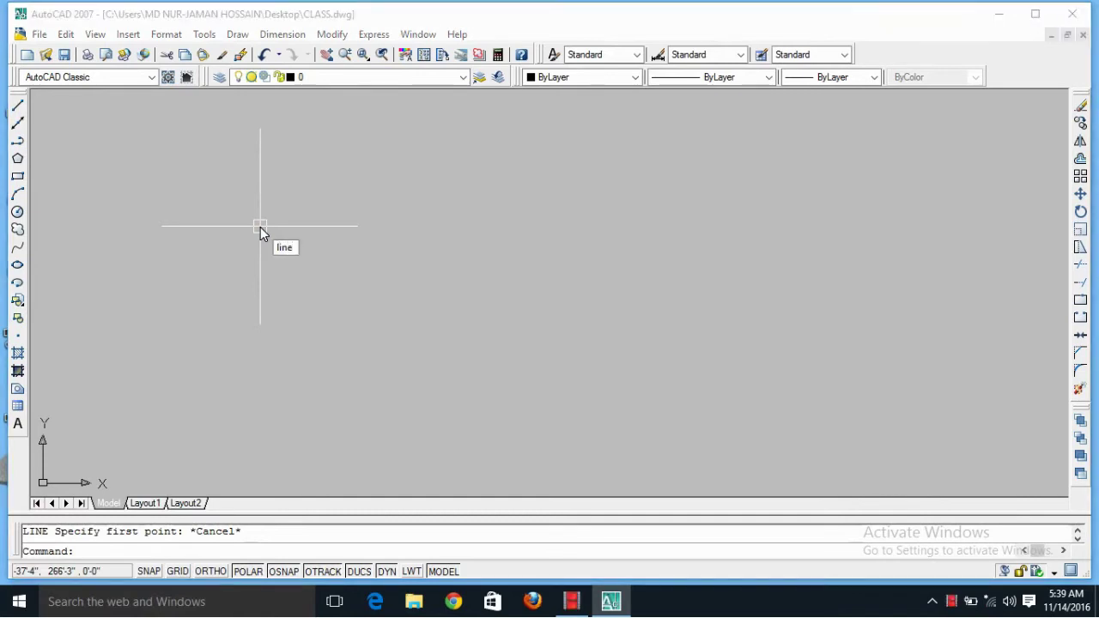
key("Return")
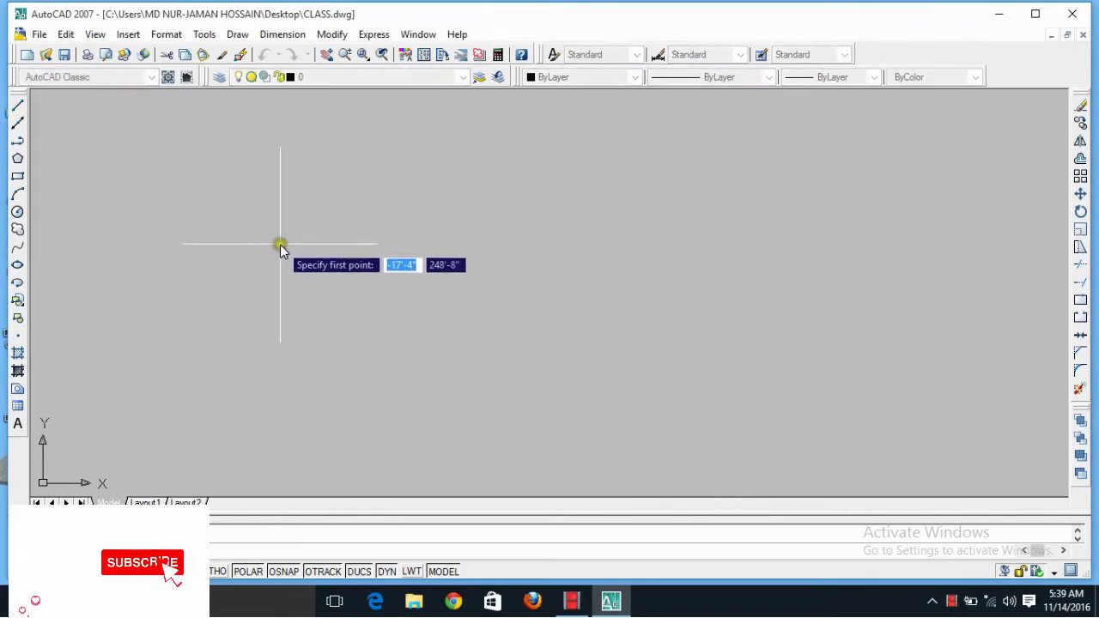
left_click(371, 214)
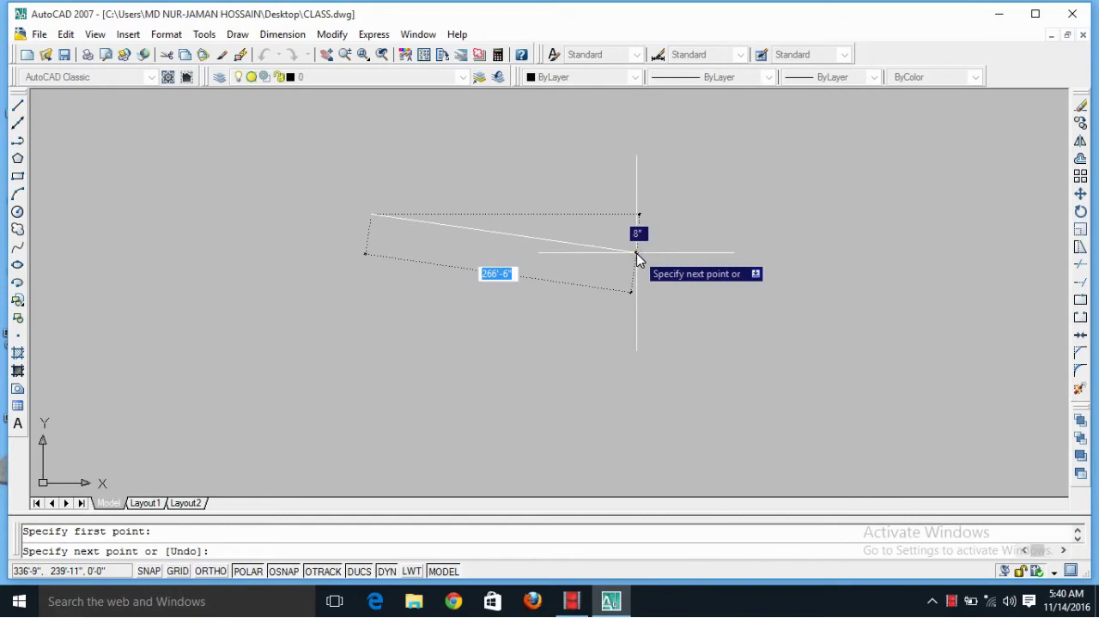
key("F8")
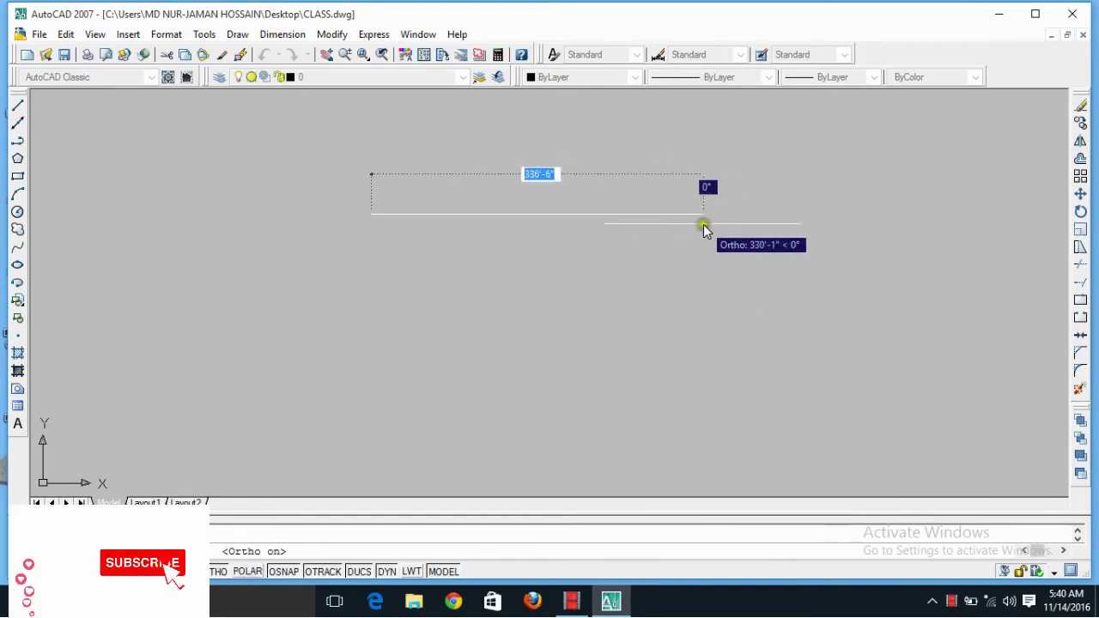
left_click(703, 224)
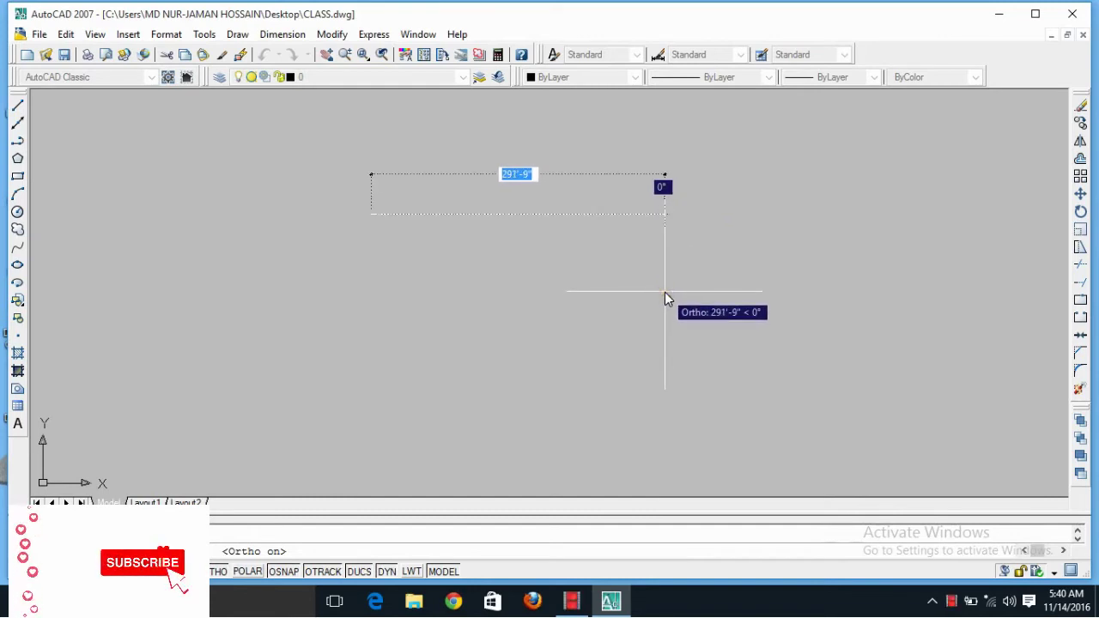
key("F8")
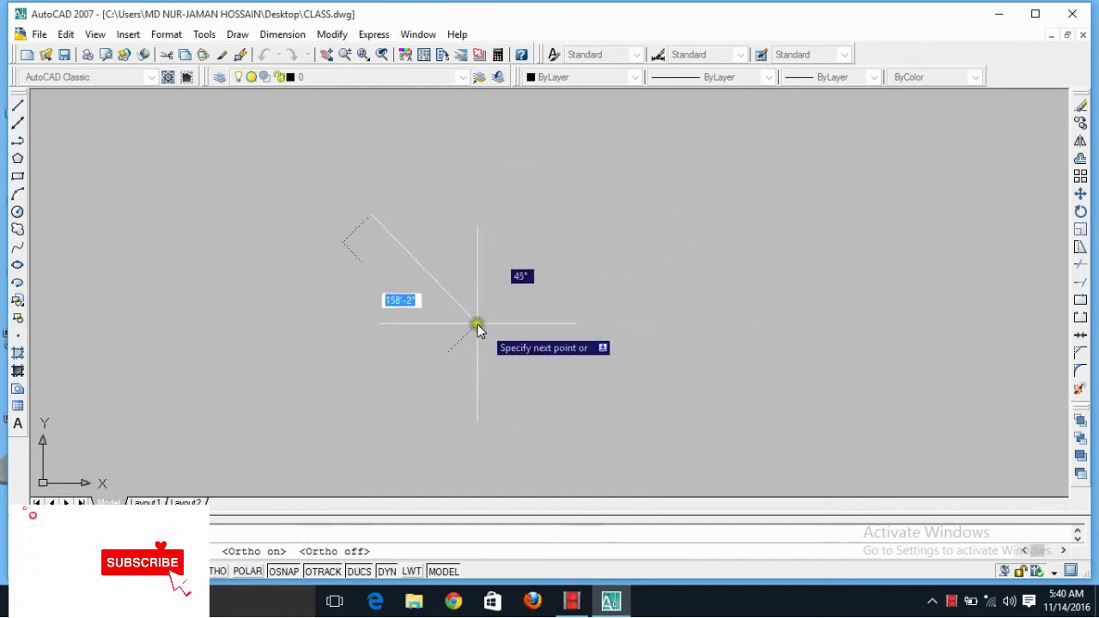
left_click(462, 292)
left_click(546, 256)
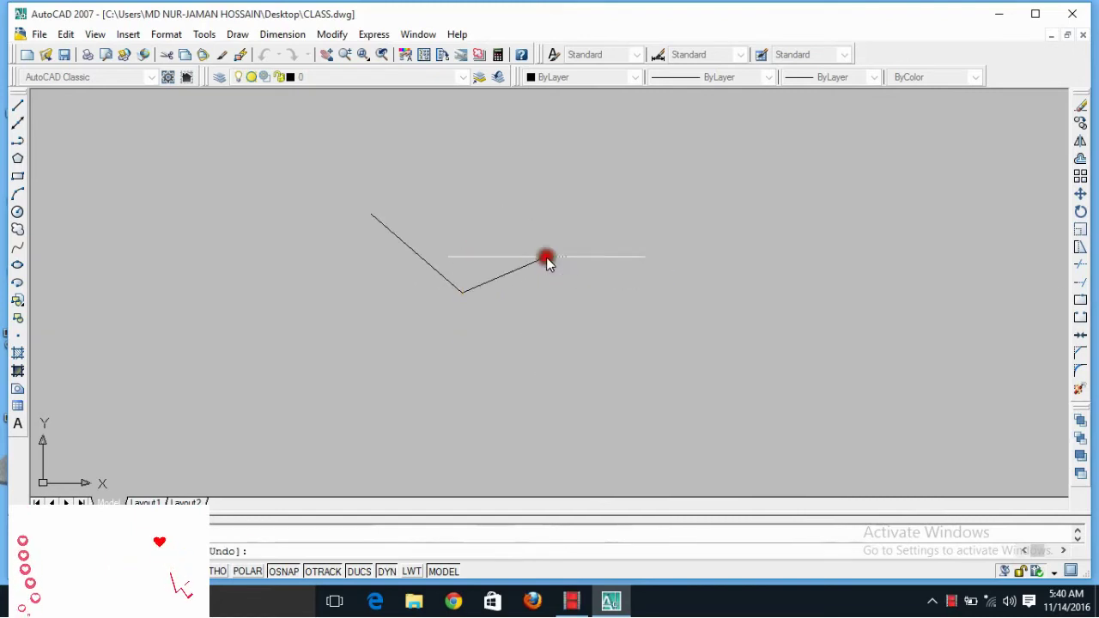
left_click(564, 203)
left_click(467, 213)
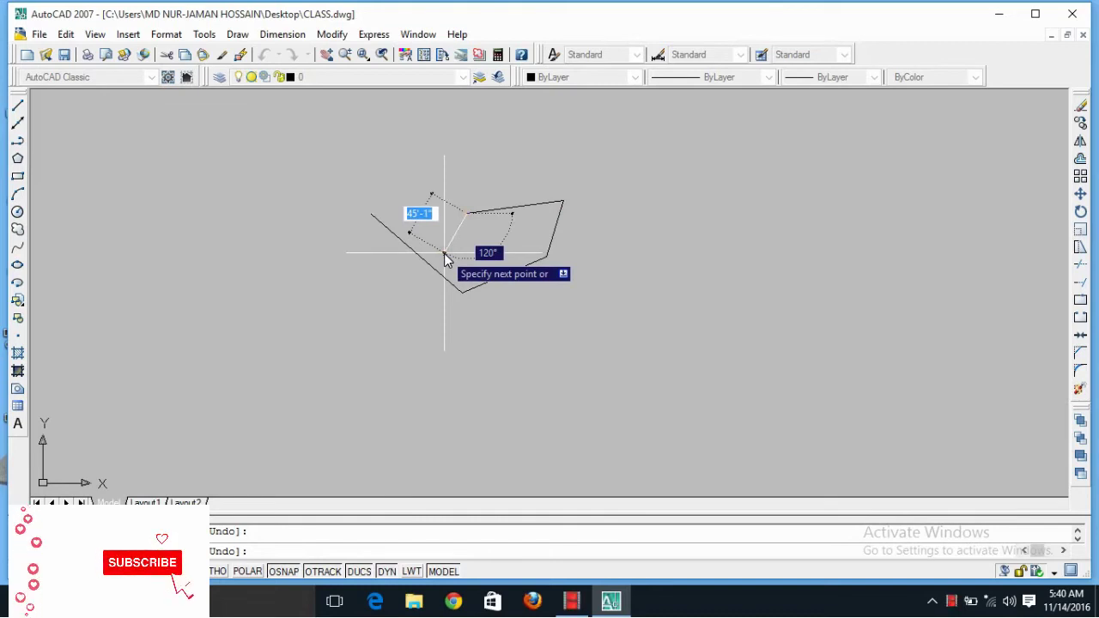
key("F8")
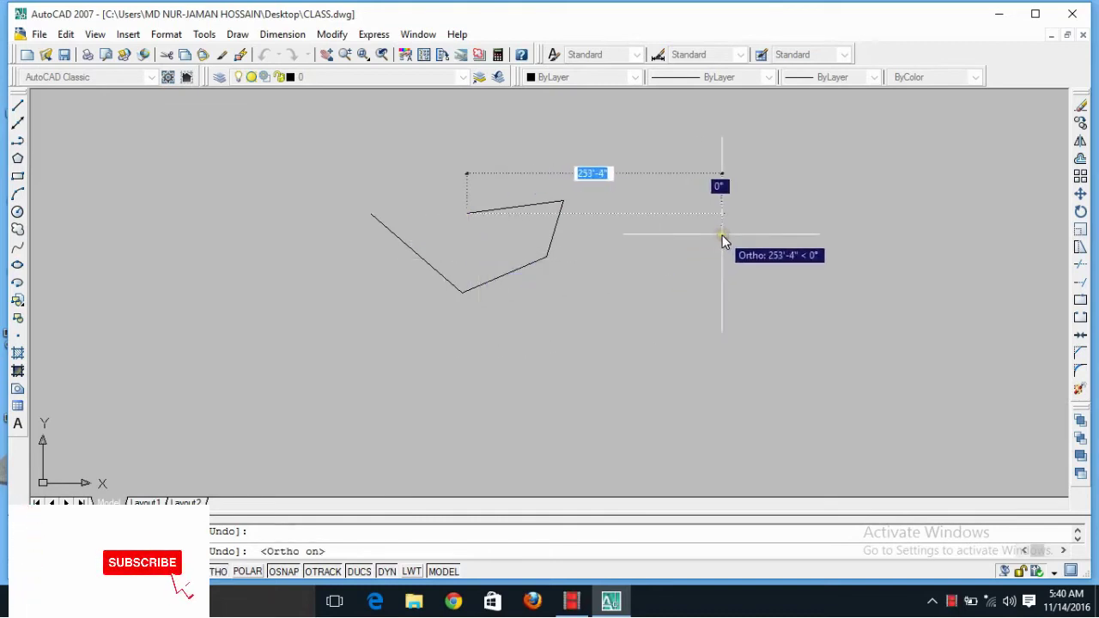
key("Escape")
left_click(621, 192)
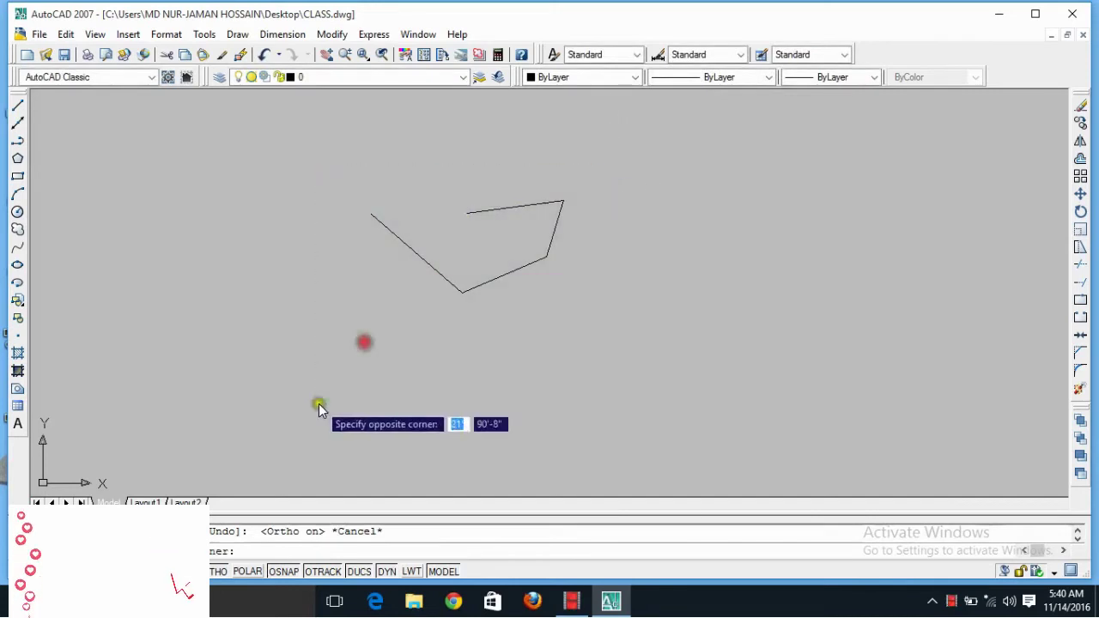
left_click(318, 404)
key("Delete")
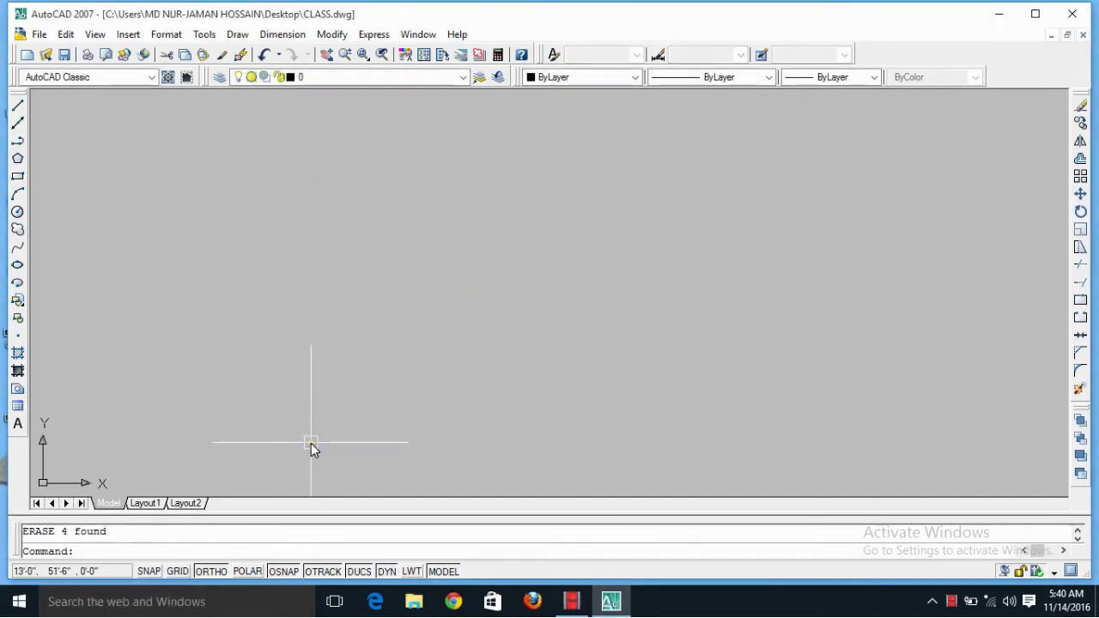
- Draw a practice line: a horizontal segment followed by a 50' vertical segment
type("l")
key("Return")
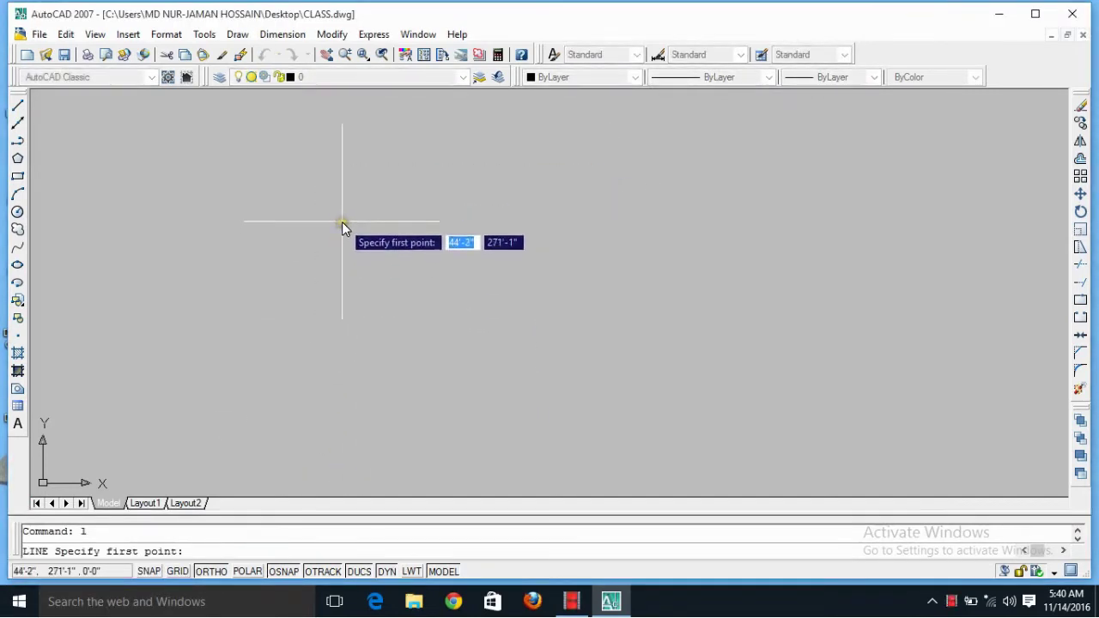
left_click(328, 212)
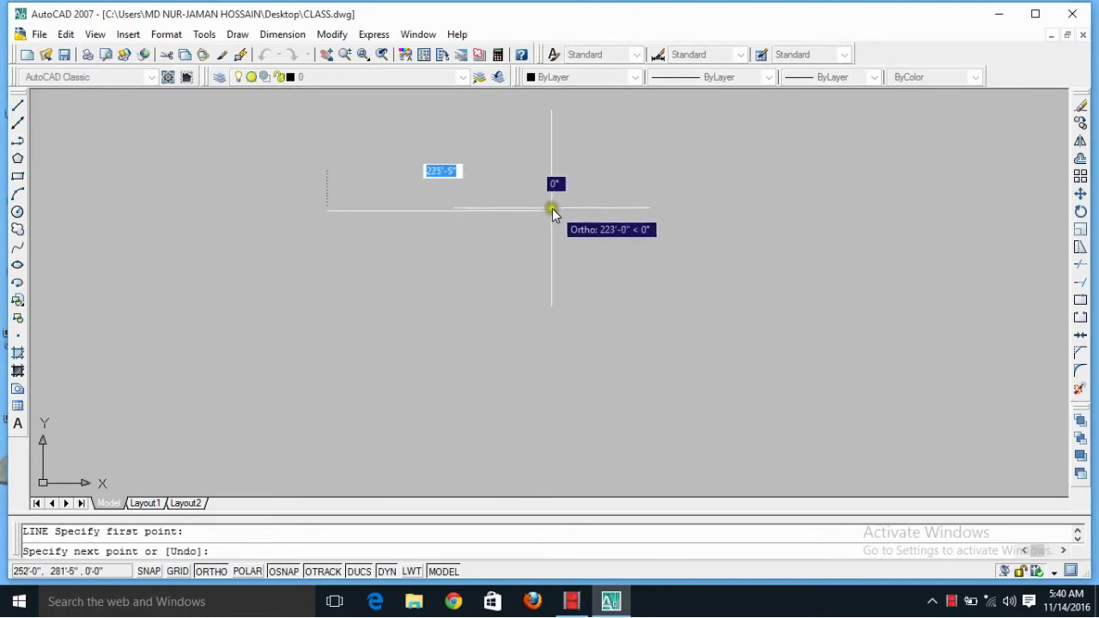
left_click(632, 211)
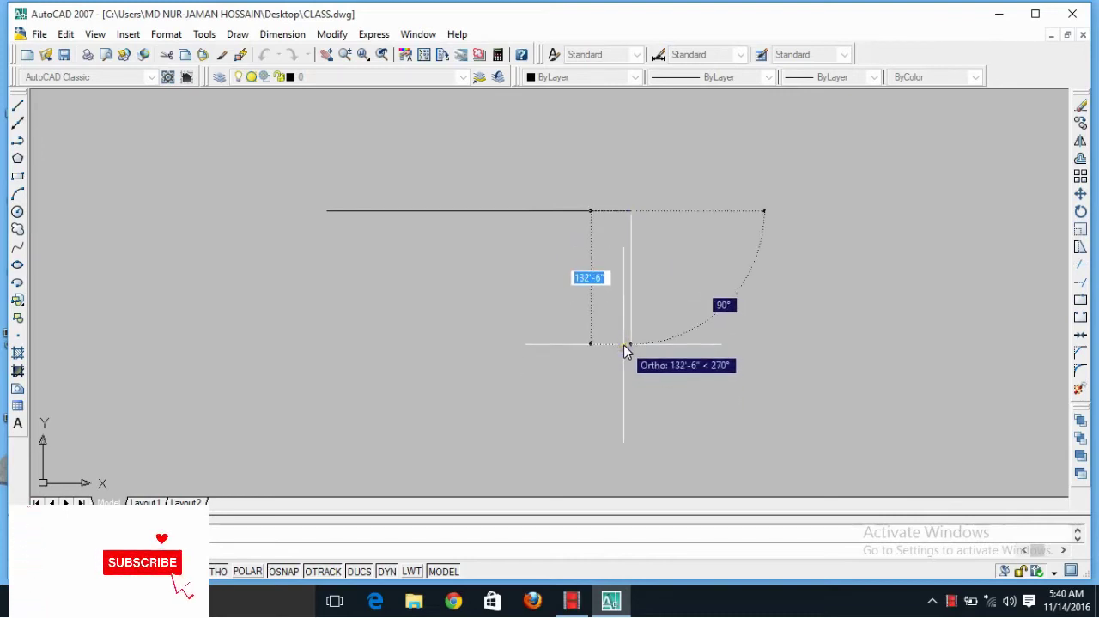
type("50")
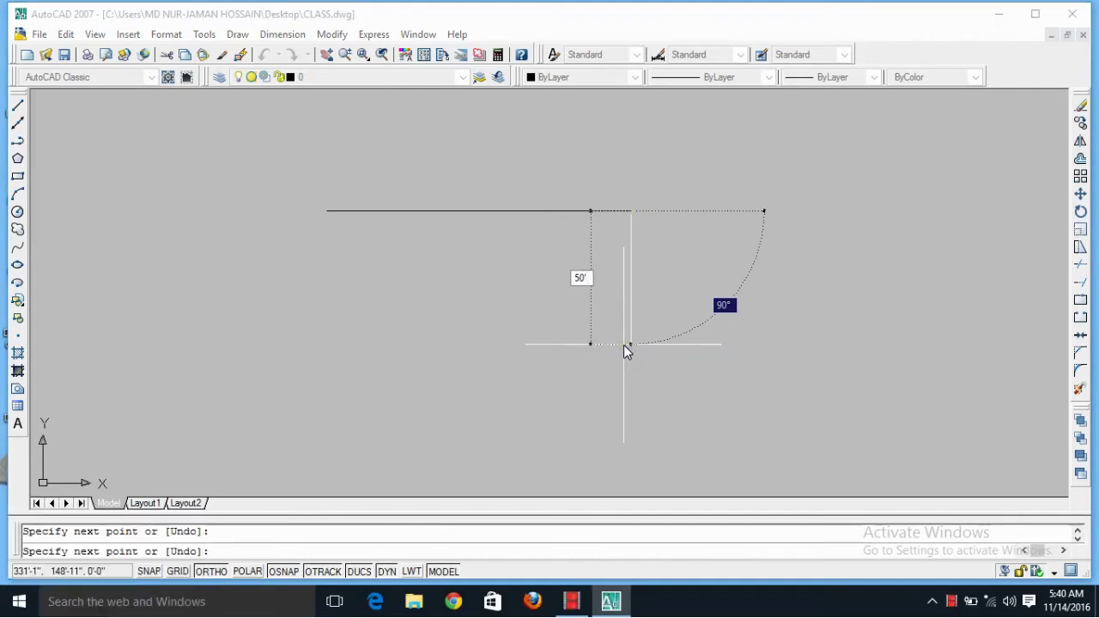
key("Return")
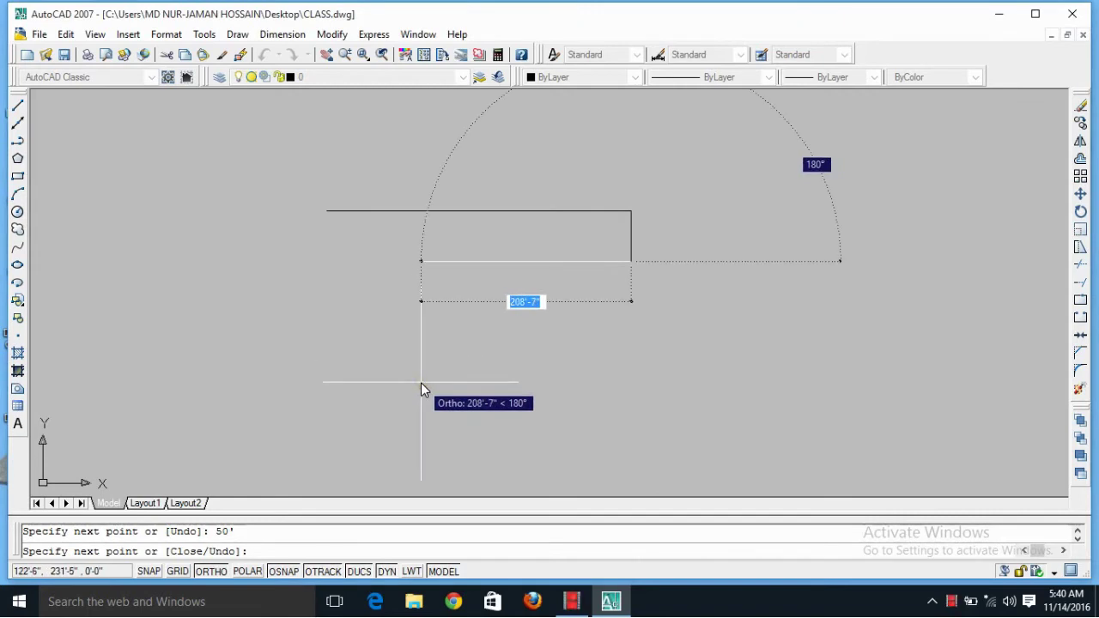
key("Escape")
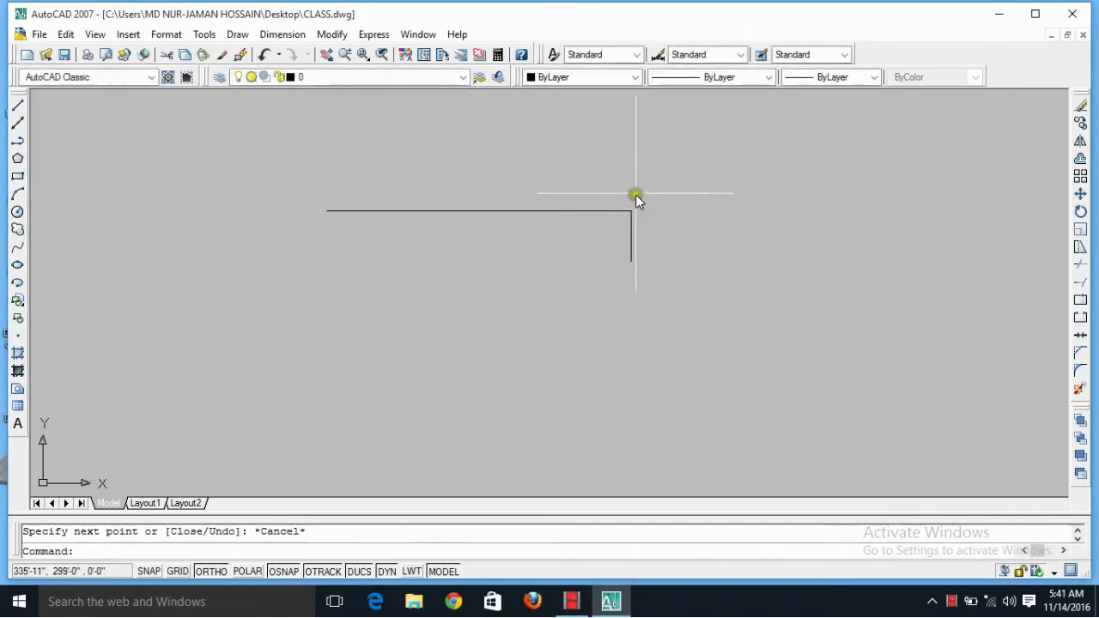
- Window-select the two practice lines and erase them
left_click(645, 184)
left_click(514, 313)
key("Escape")
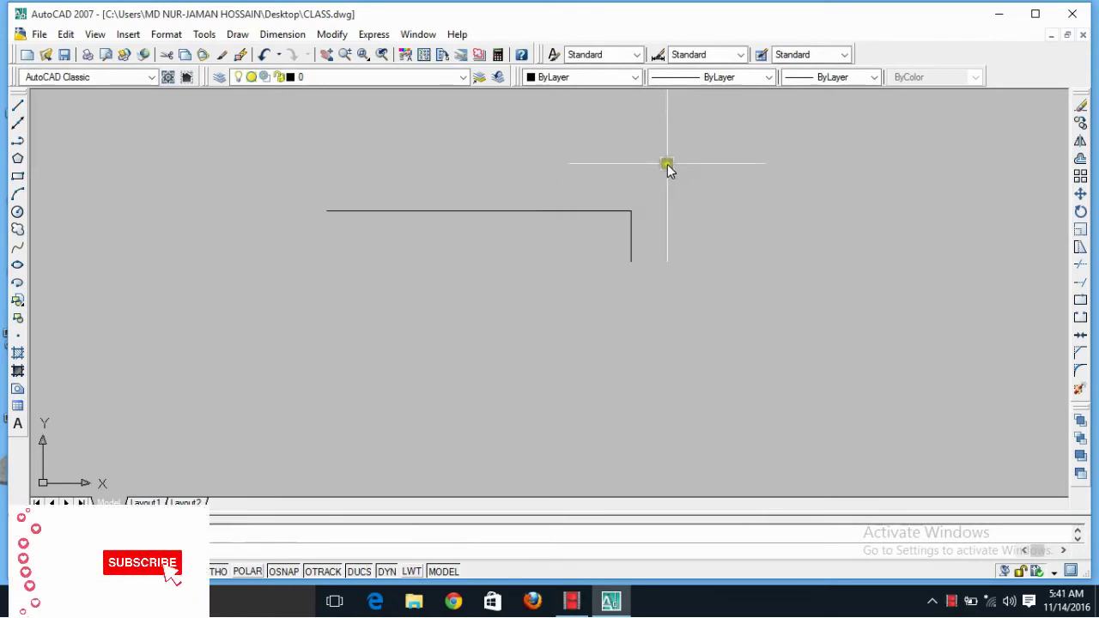
left_click(667, 163)
left_click(561, 276)
type("e")
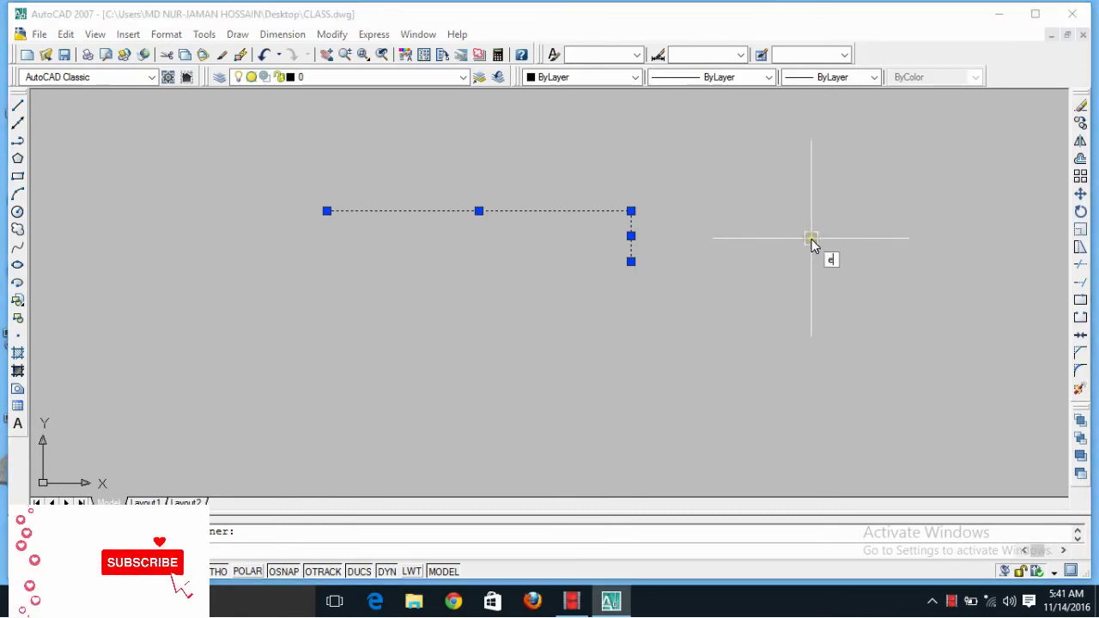
key("Delete")
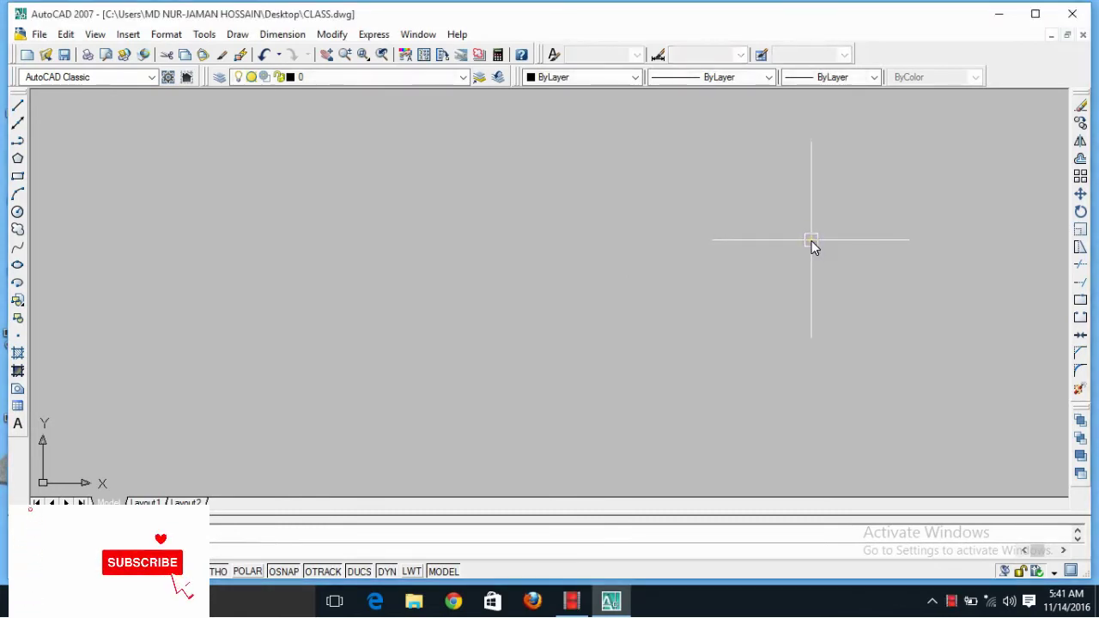
- Draw a rectangle with LINE using edge lengths 50', 30', 50' and 30'
type("l")
key("Return")
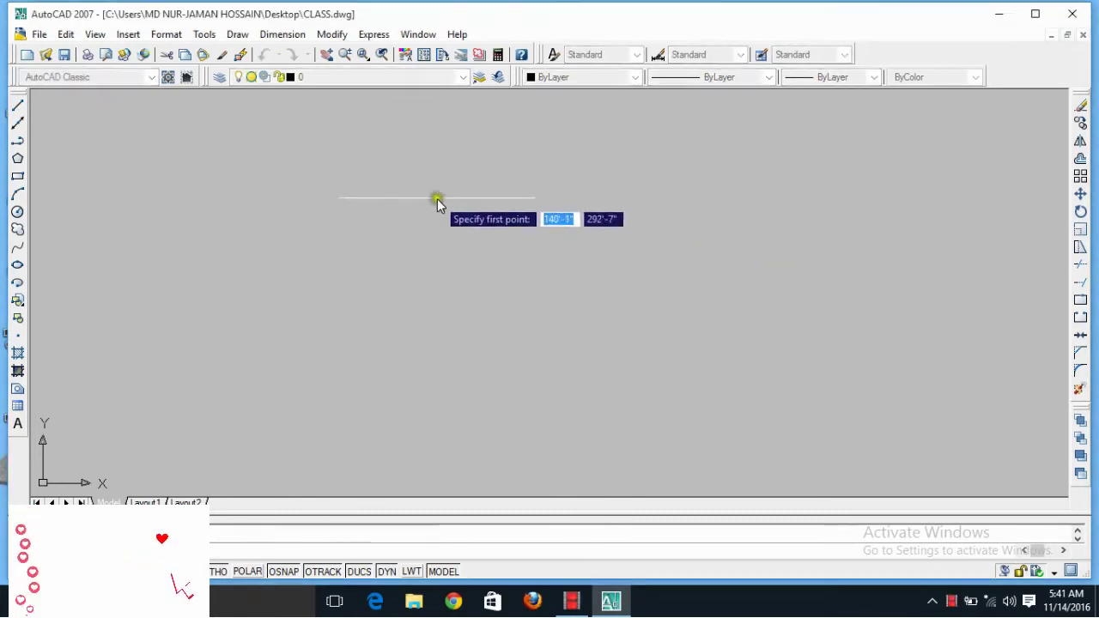
left_click(336, 194)
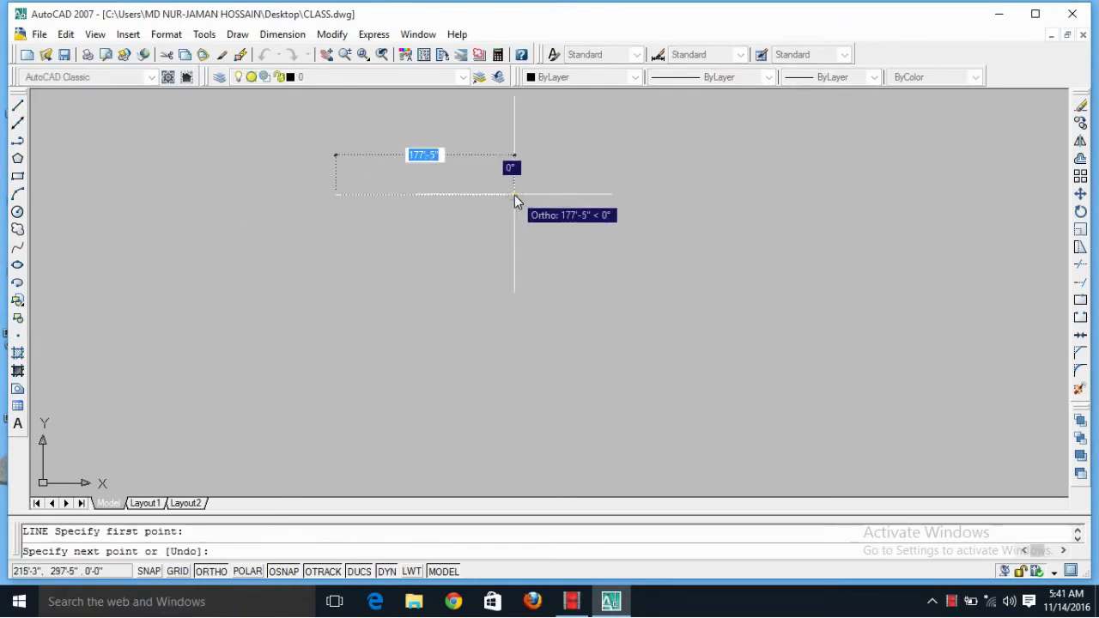
type("50'")
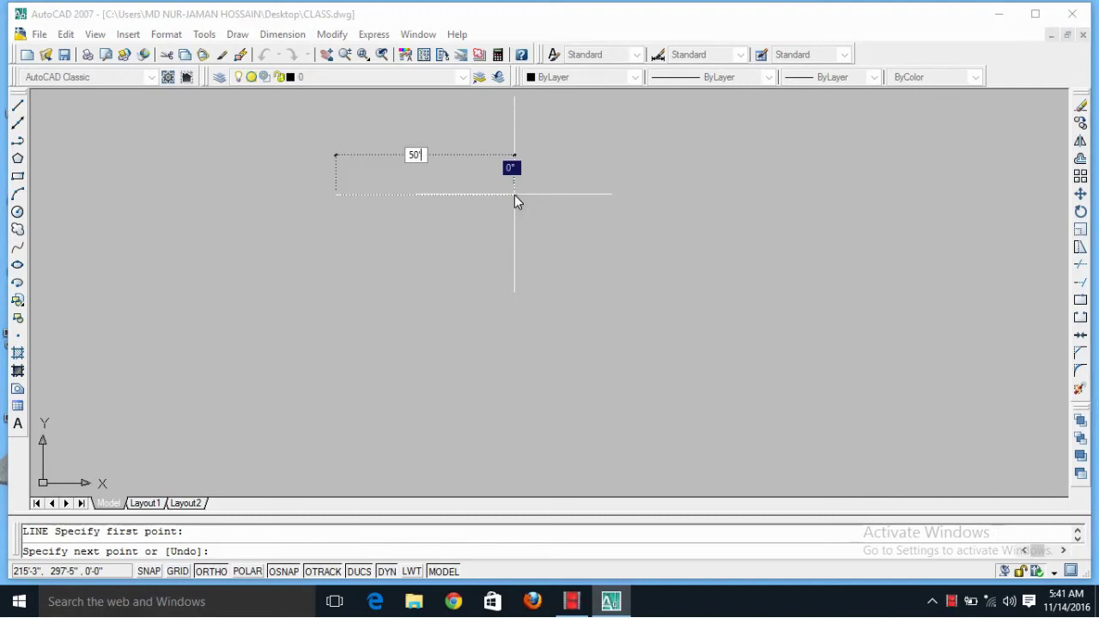
key("Return")
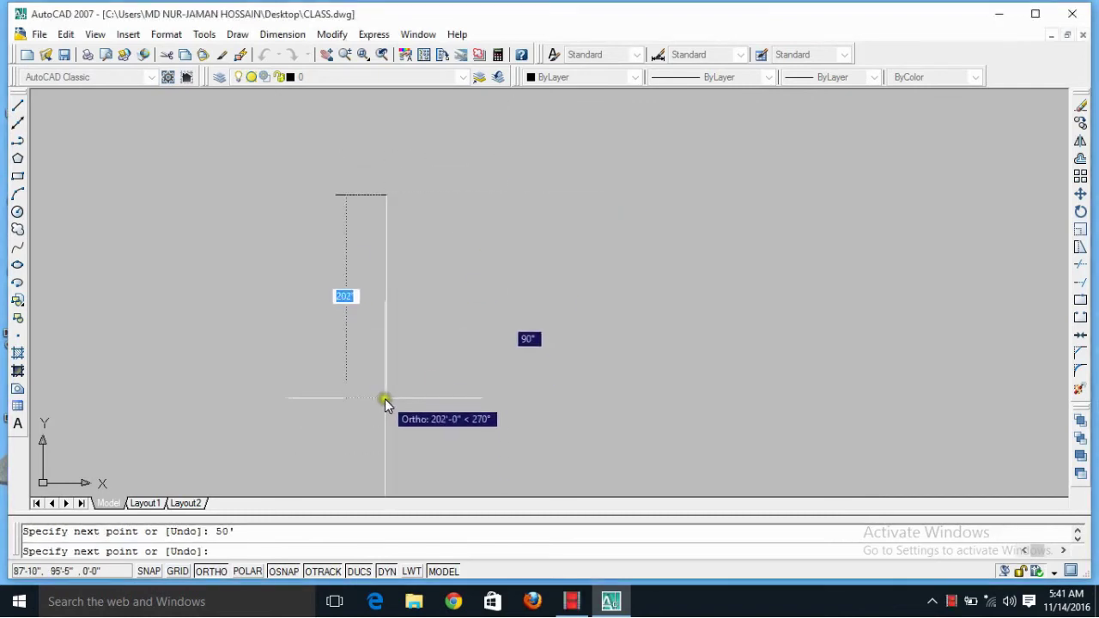
type("3")
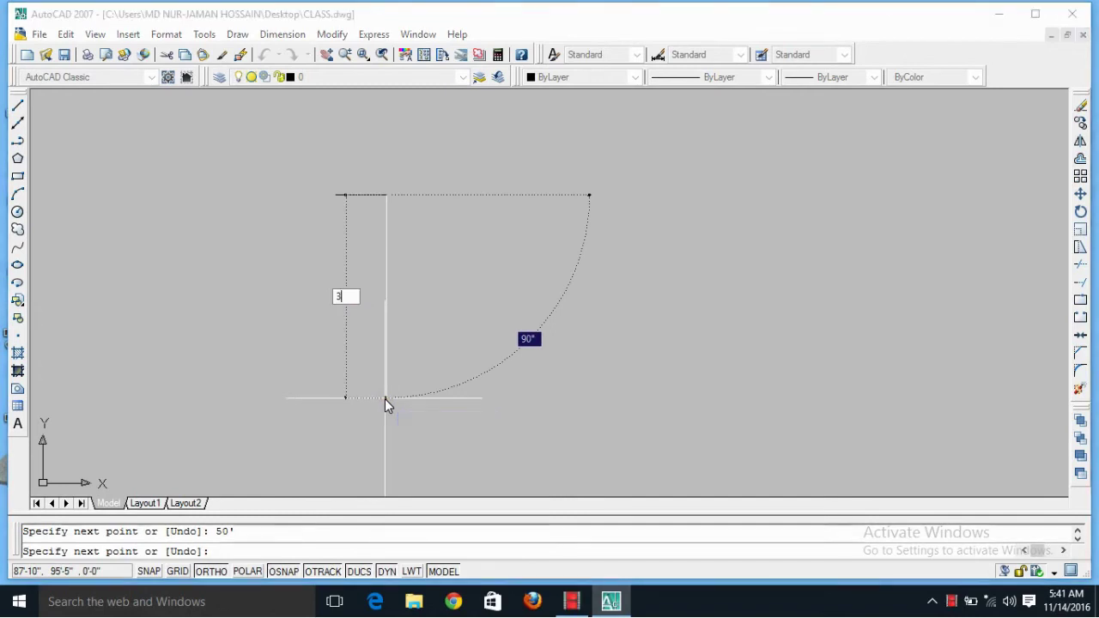
type("0")
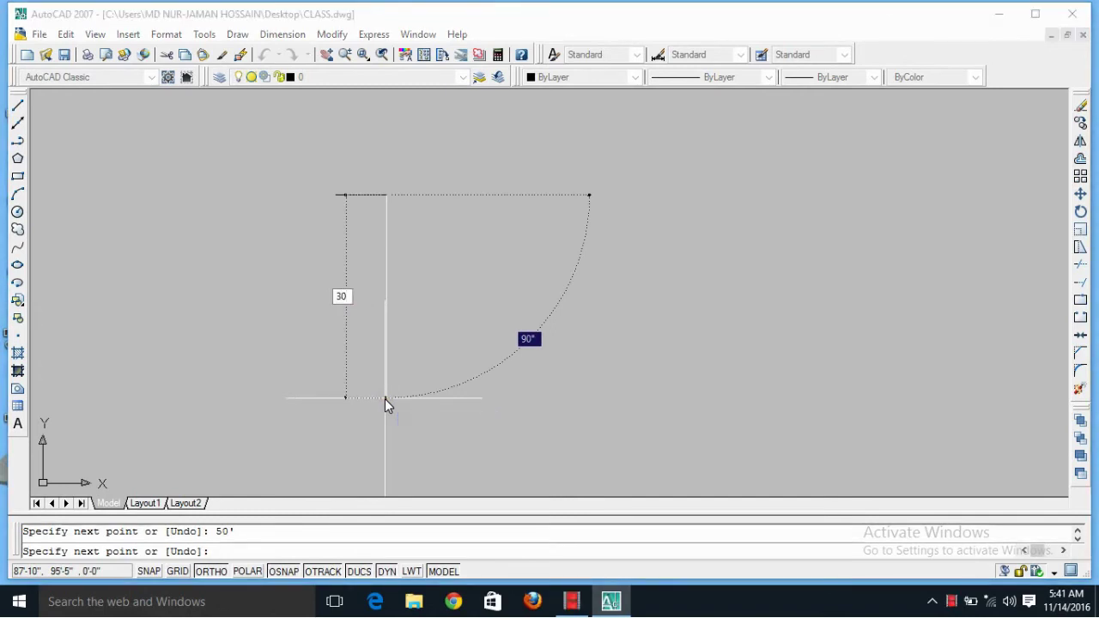
type("'")
key("Return")
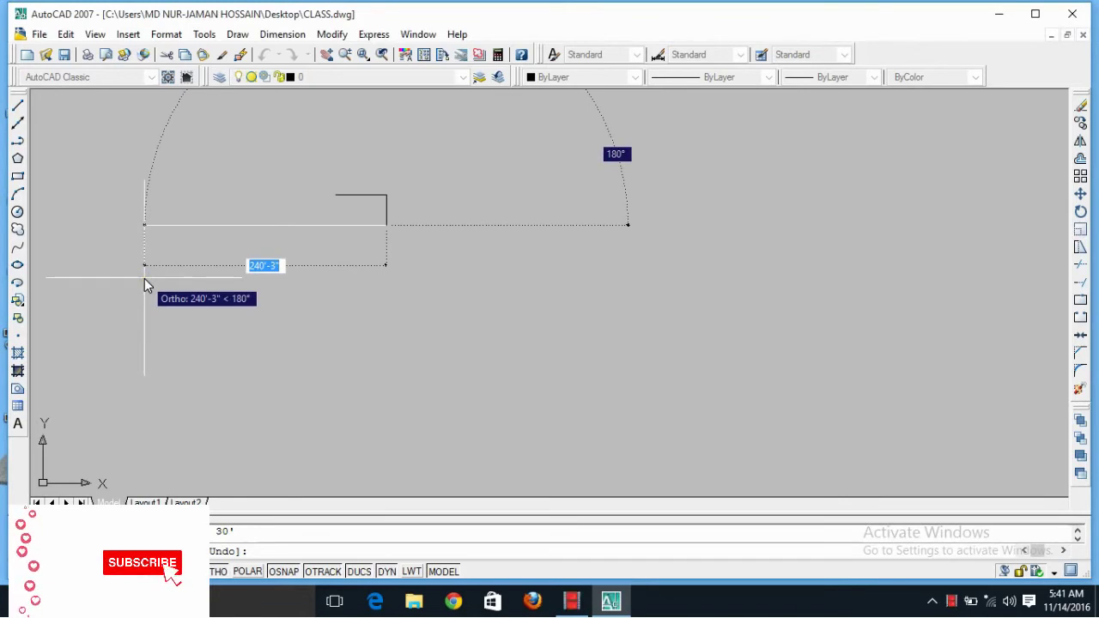
type("50")
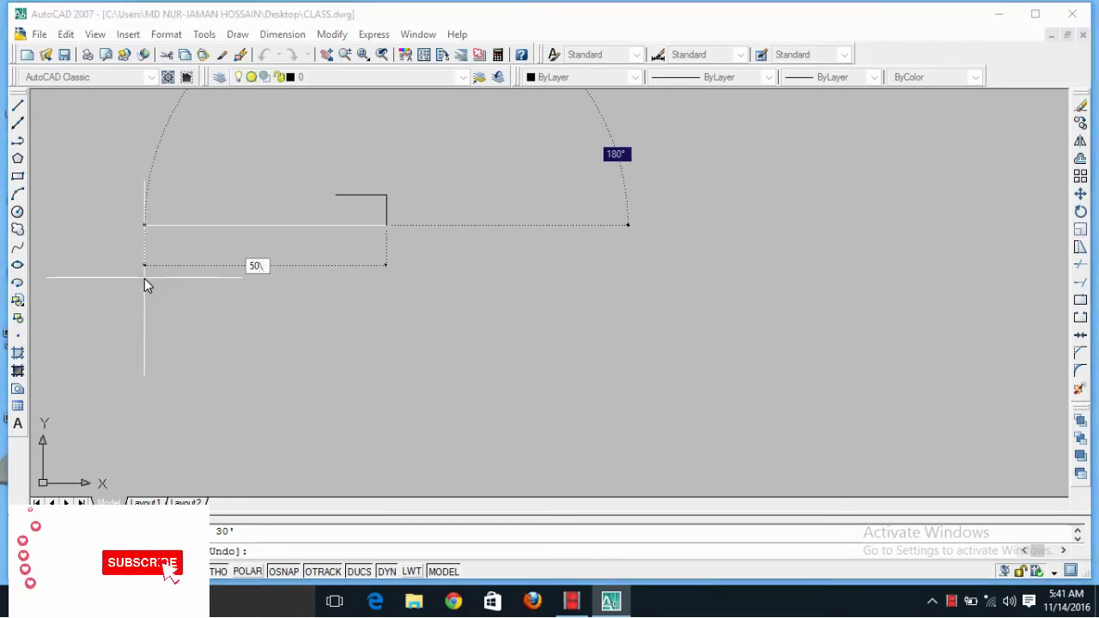
type("'")
key("Return")
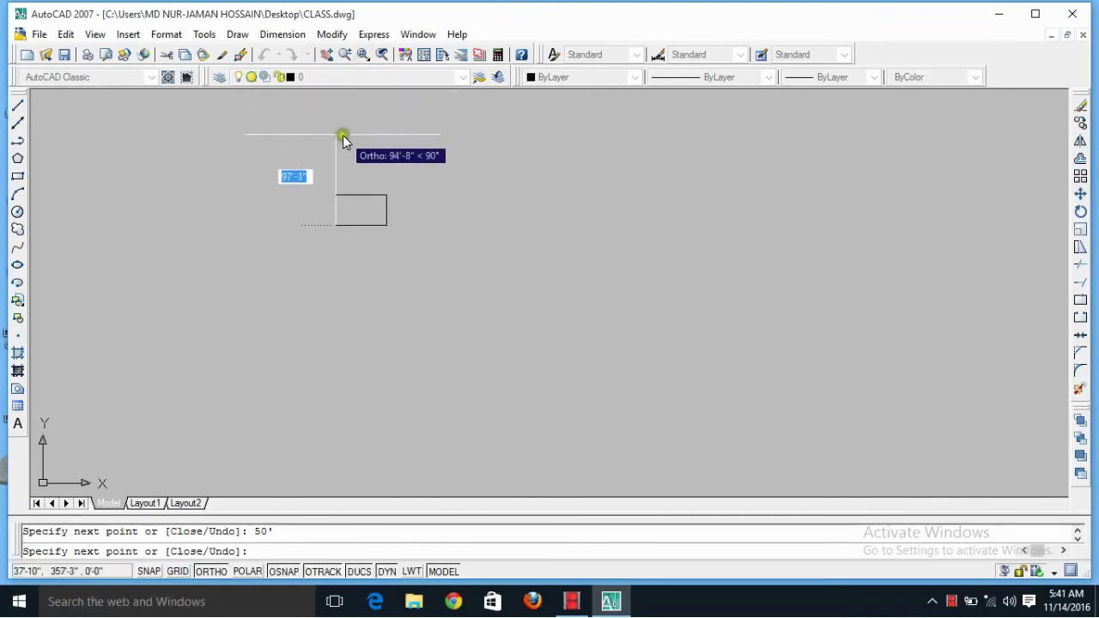
type("30")
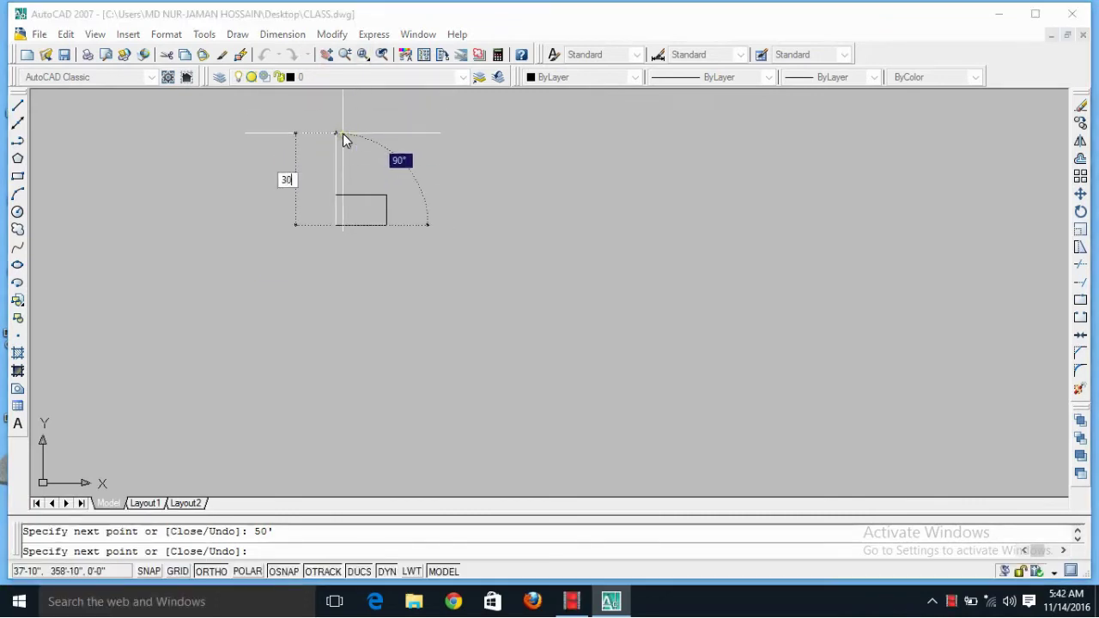
type("'")
key("Return")
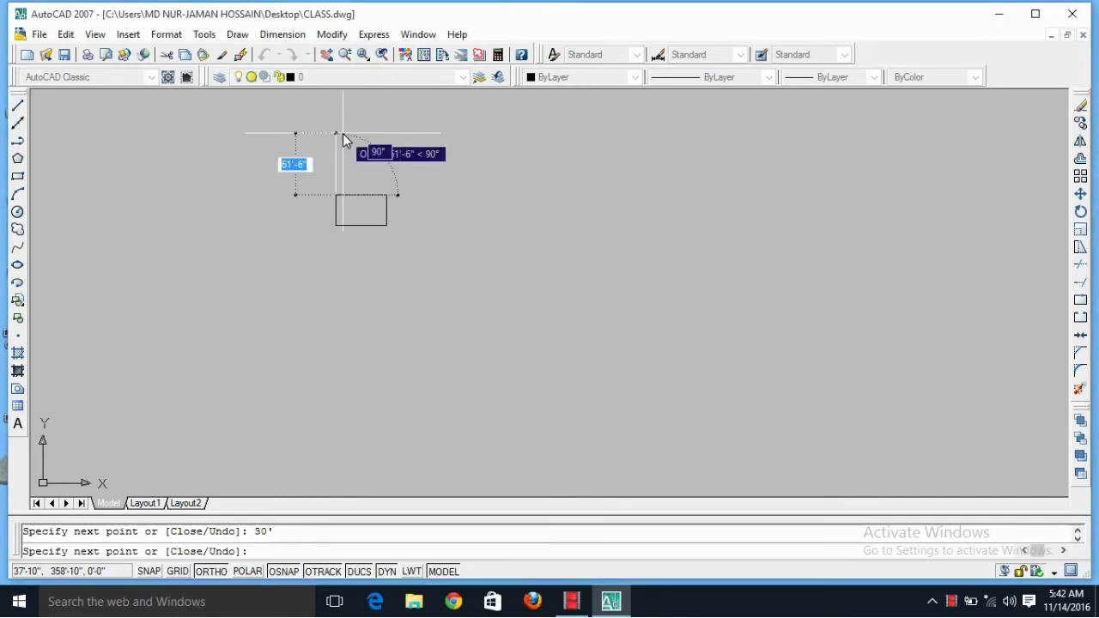
key("Escape")
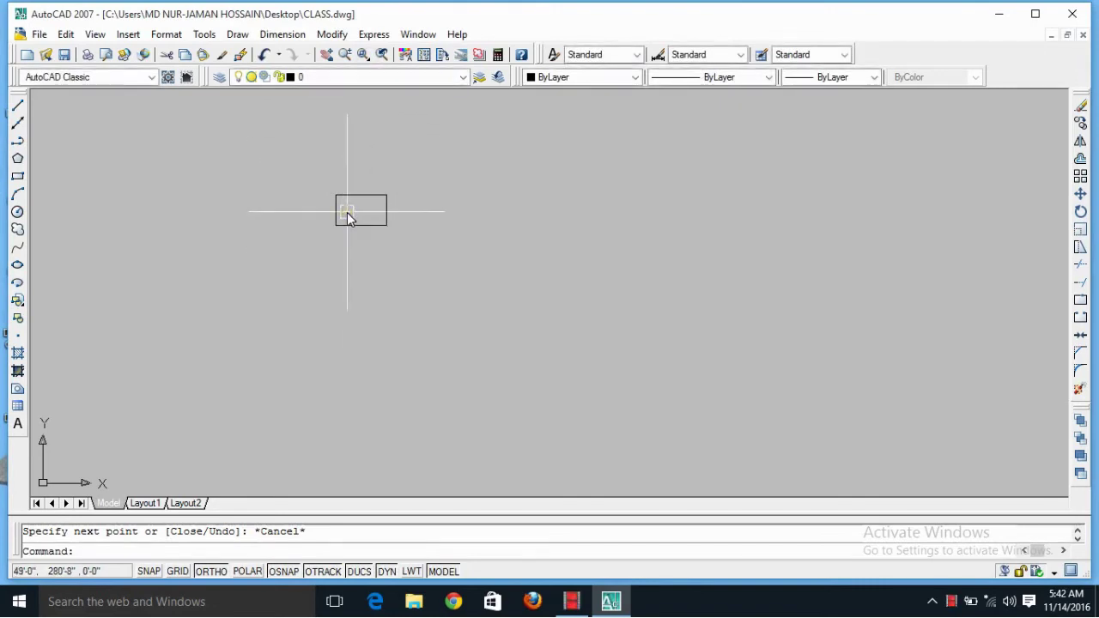
- Zoom in and drag the view so the rectangle appears larger and near centre
scroll(349, 209, "up", 5)
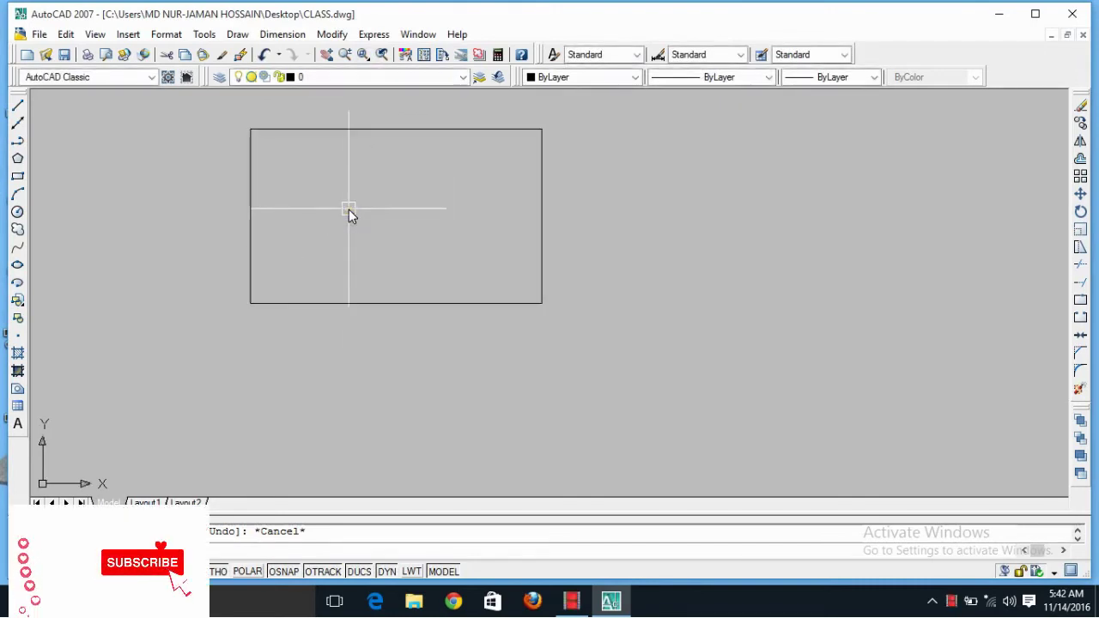
scroll(349, 209, "down", 5)
scroll(348, 210, "up", 4)
scroll(351, 208, "up", 3)
scroll(351, 209, "down", 3)
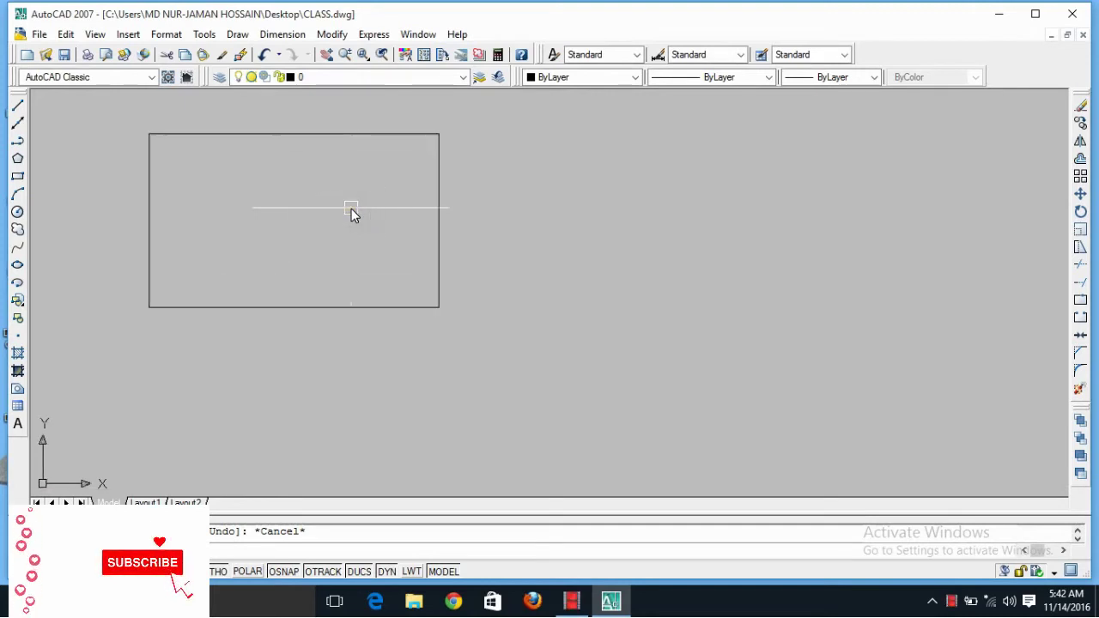
scroll(351, 210, "down", 5)
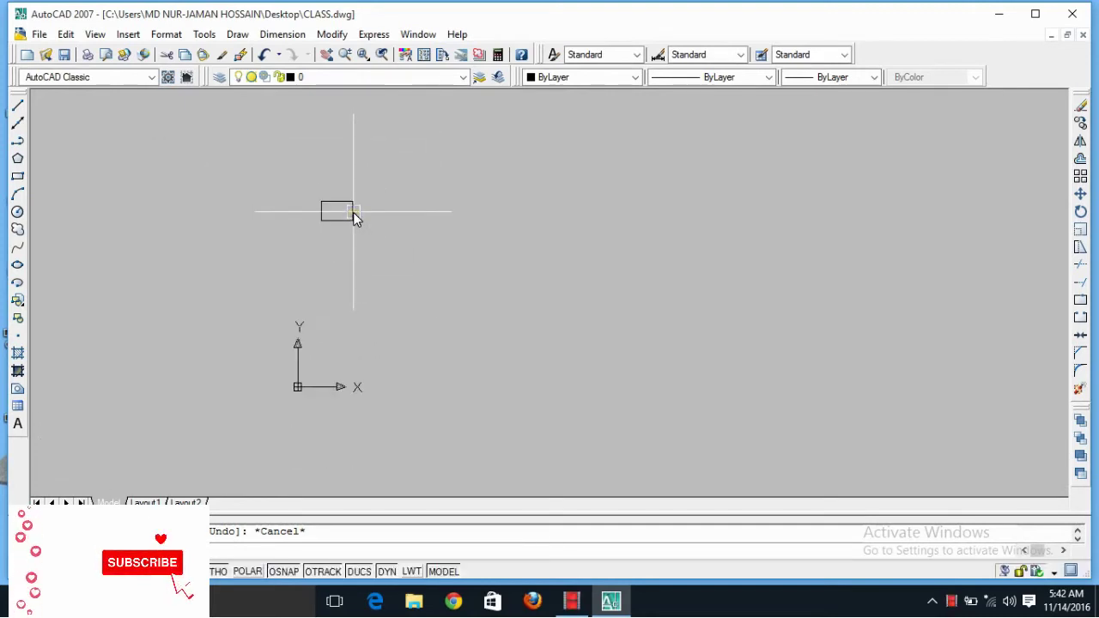
scroll(353, 212, "up", 2)
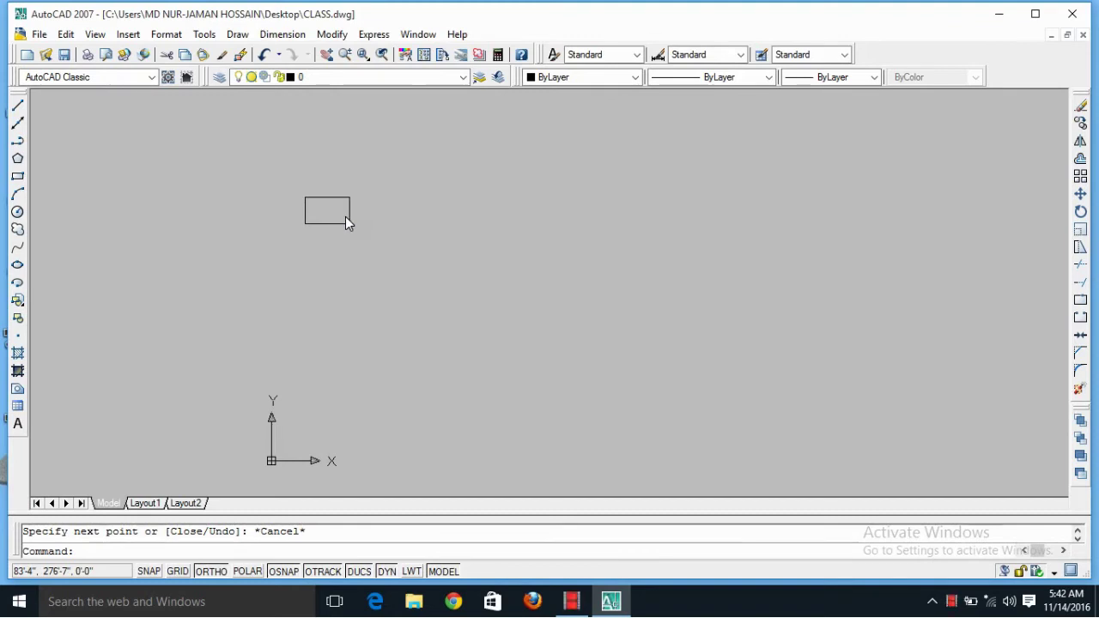
left_click_drag(346, 217, 421, 194)
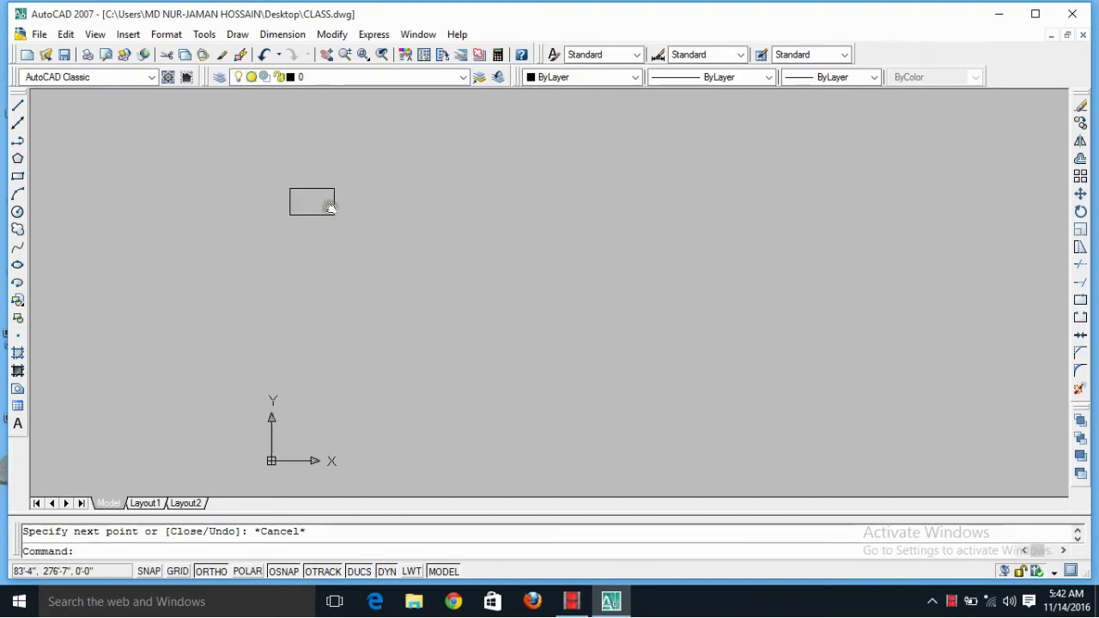
middle_click_drag(558, 225, 513, 201)
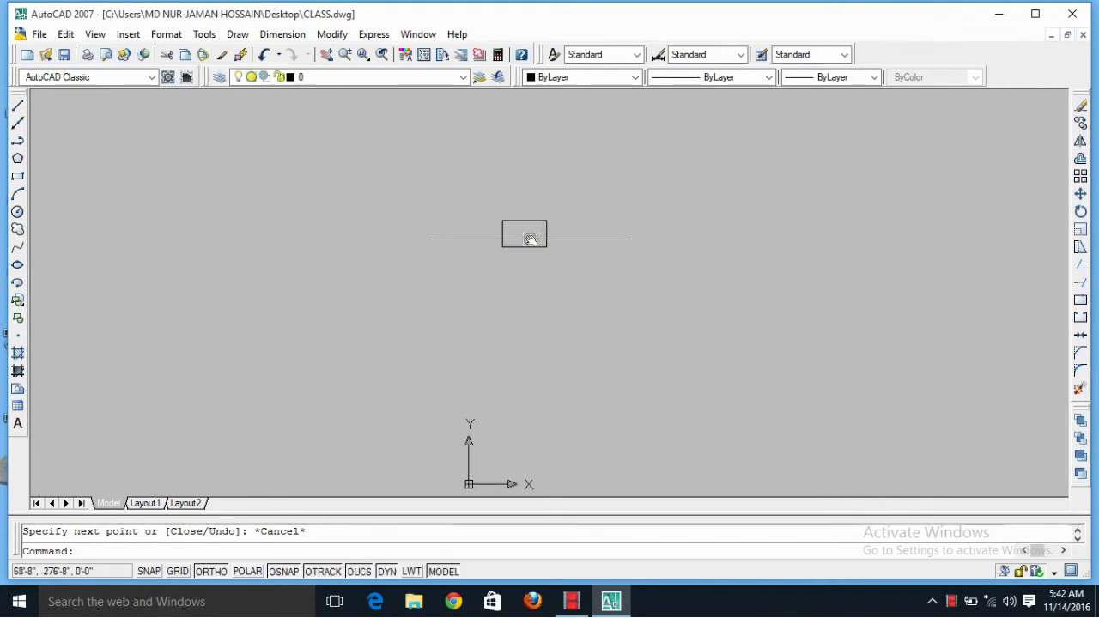
scroll(519, 227, "up", 9)
scroll(519, 227, "up", 5)
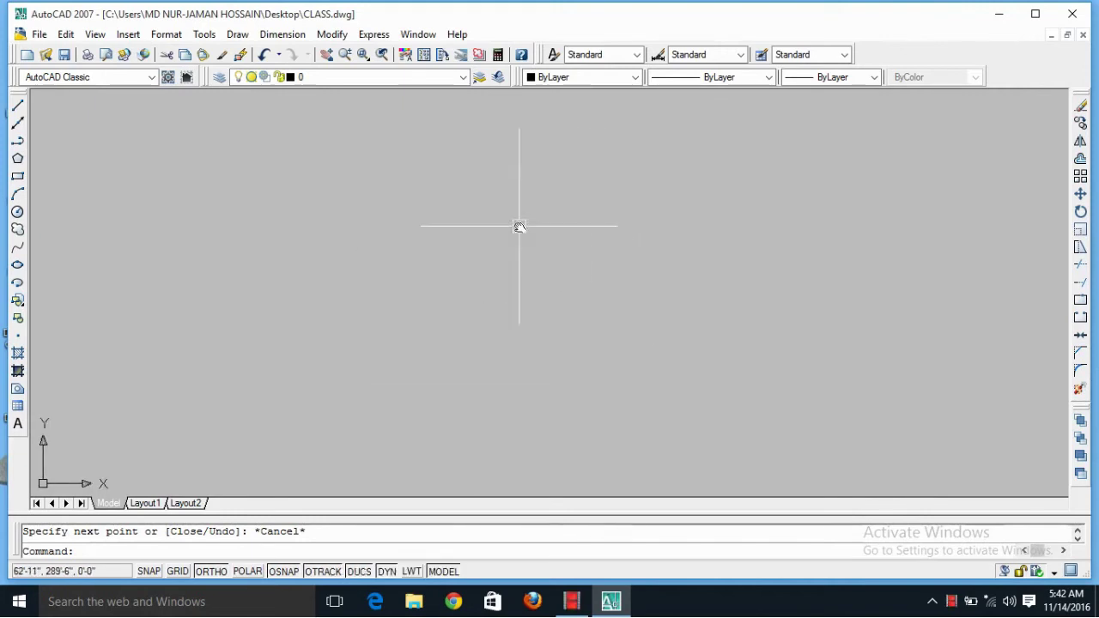
scroll(518, 226, "down", 5)
scroll(519, 227, "up", 5)
scroll(519, 226, "down", 5)
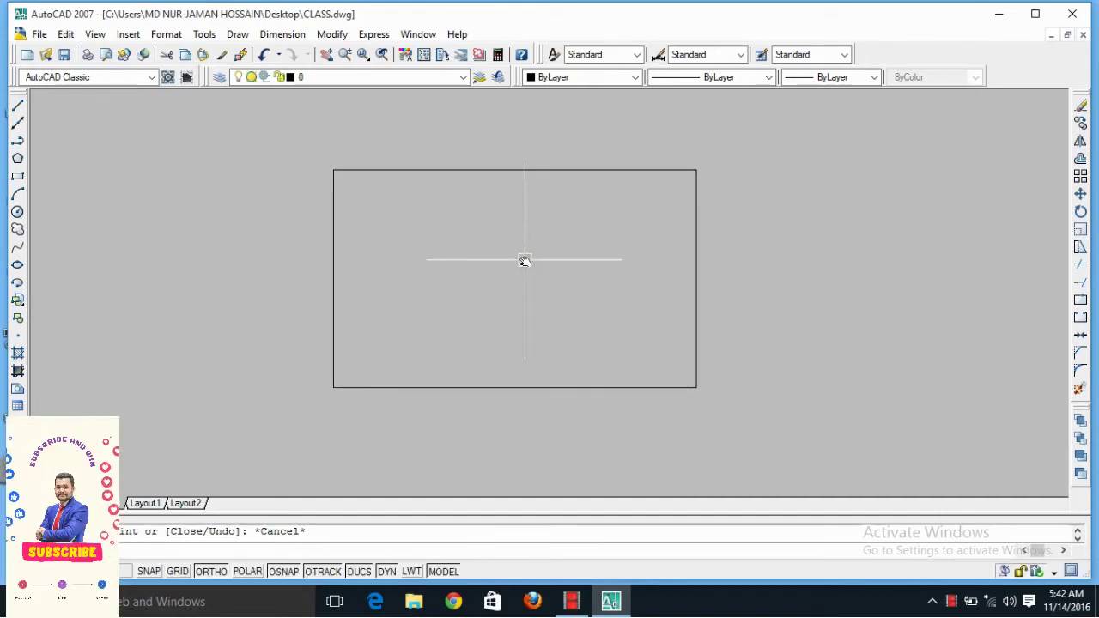
mouse_move(525, 261)
middle_mouse_down()
mouse_move(363, 251)
mouse_move(513, 286)
mouse_move(516, 270)
middle_mouse_up()
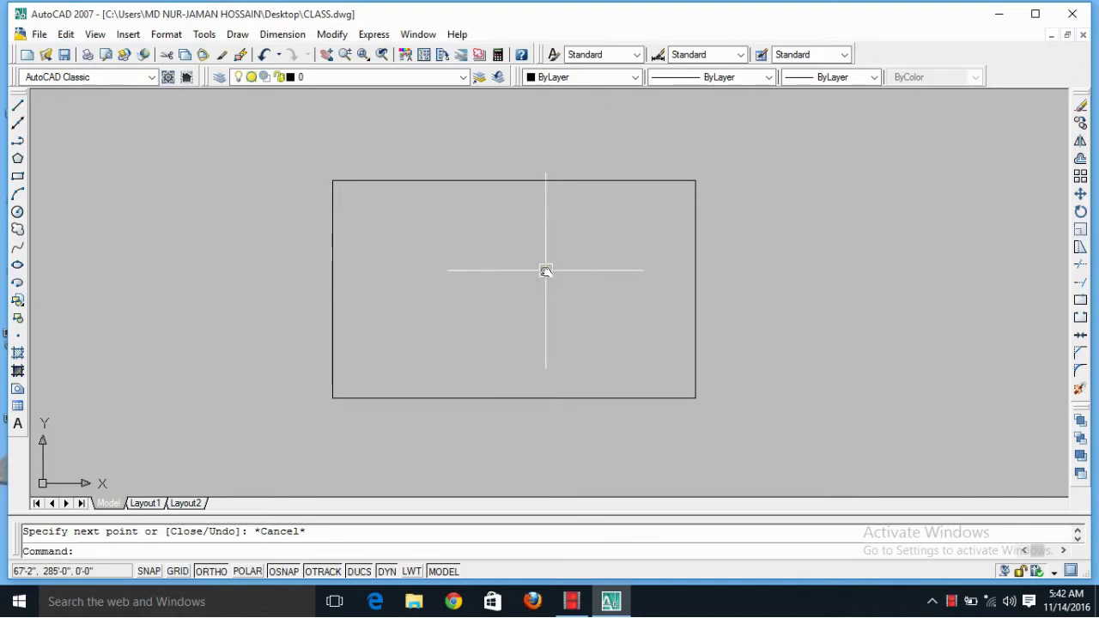
- Use the P (Pan) command to shift the rectangle slightly left
type("p")
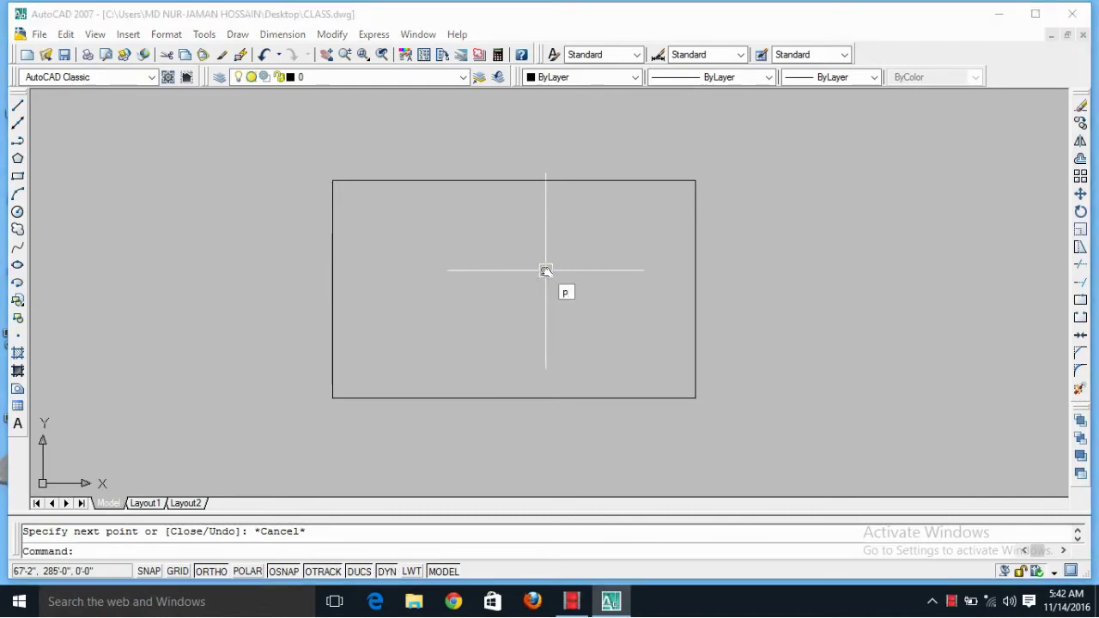
key("Return")
left_click_drag(535, 270, 499, 267)
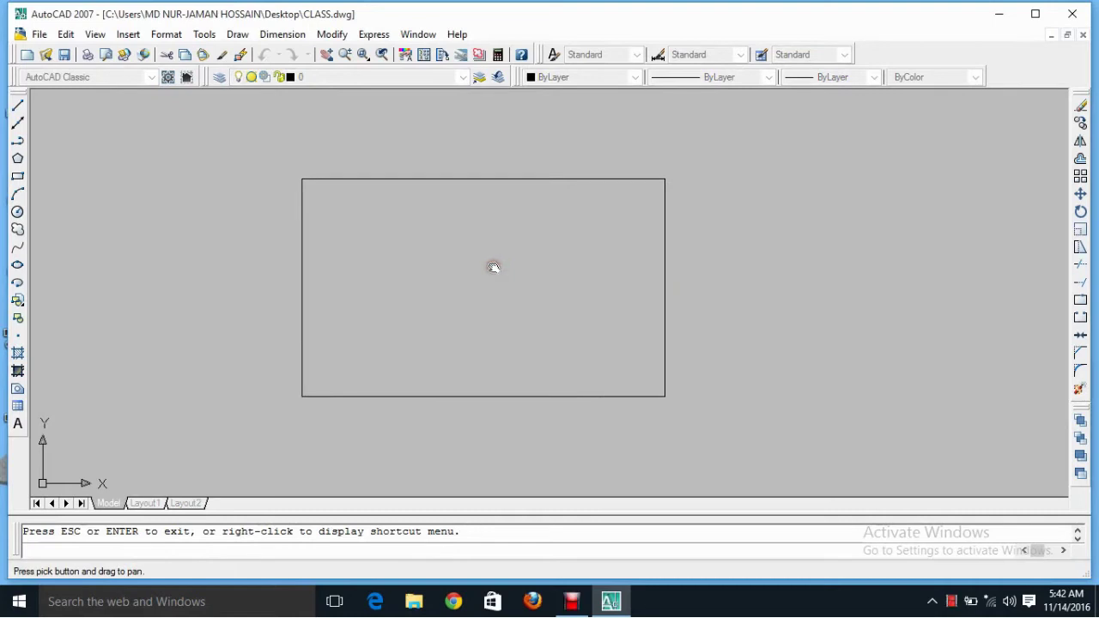
key("Escape")
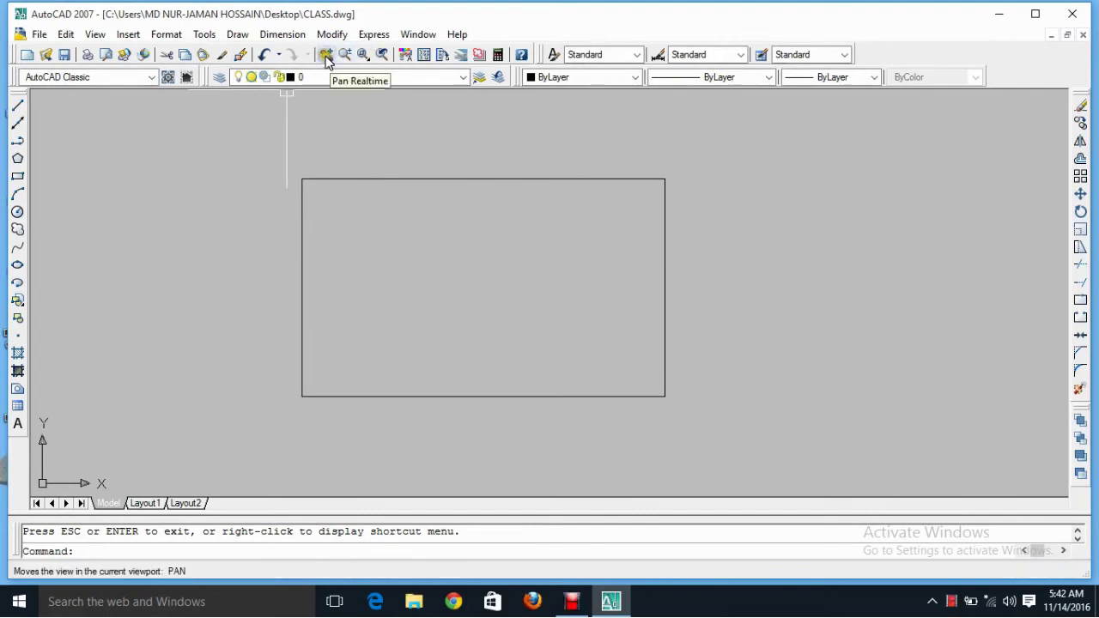
- Fine-tune the rectangle's position with Pan Realtime and zoom, then open the Dimension menu
left_click(326, 56)
mouse_move(451, 277)
left_mouse_down()
mouse_move(405, 262)
mouse_move(496, 294)
mouse_move(407, 283)
mouse_move(447, 297)
mouse_move(542, 263)
mouse_move(470, 279)
left_mouse_up()
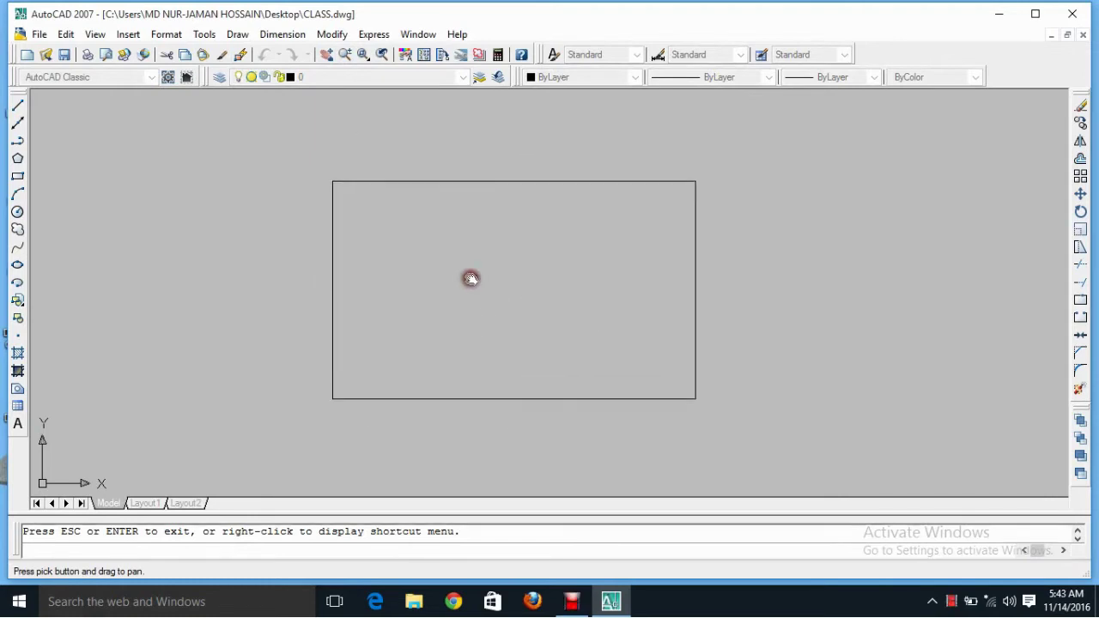
key("Escape")
scroll(484, 287, "down", 4)
scroll(494, 278, "up", 3)
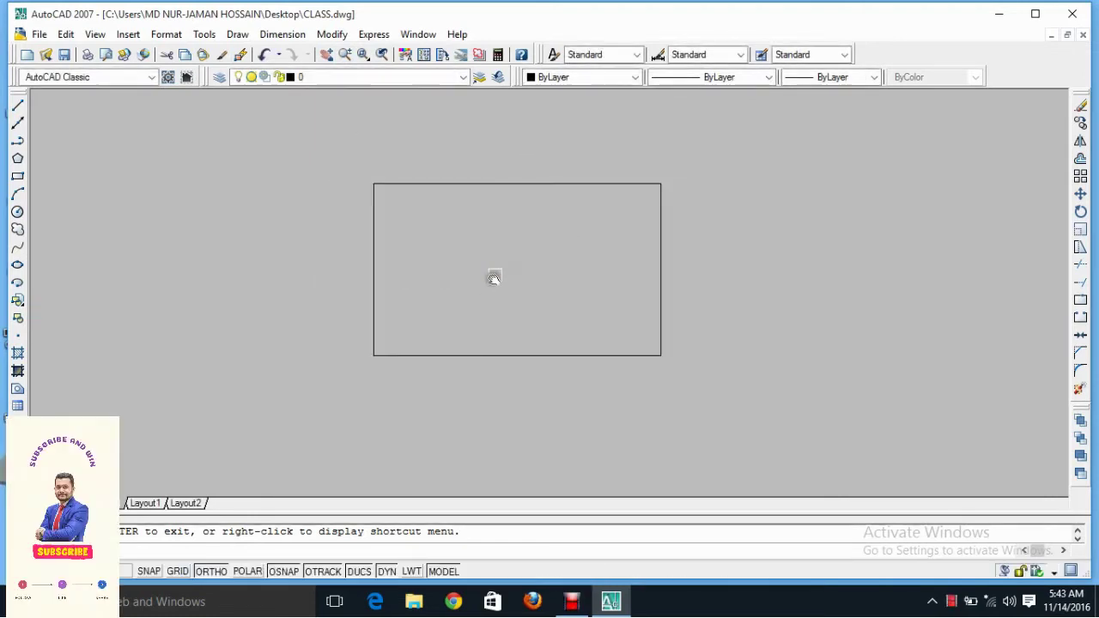
middle_click_drag(466, 255, 454, 243)
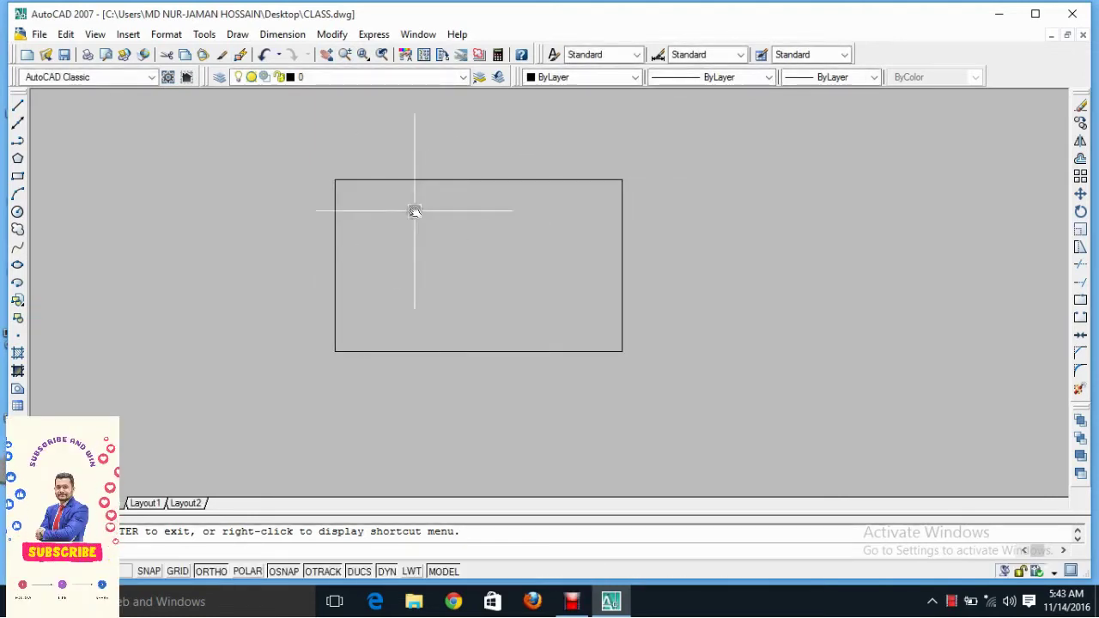
scroll(447, 253, "up", 2)
scroll(446, 253, "down", 2)
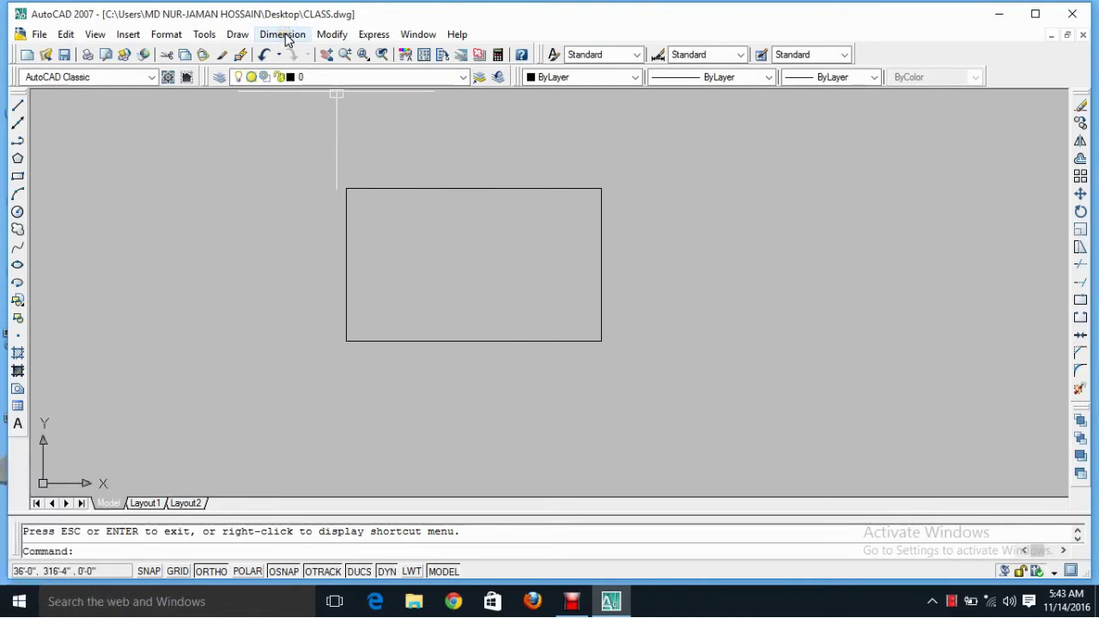
left_click(286, 41)
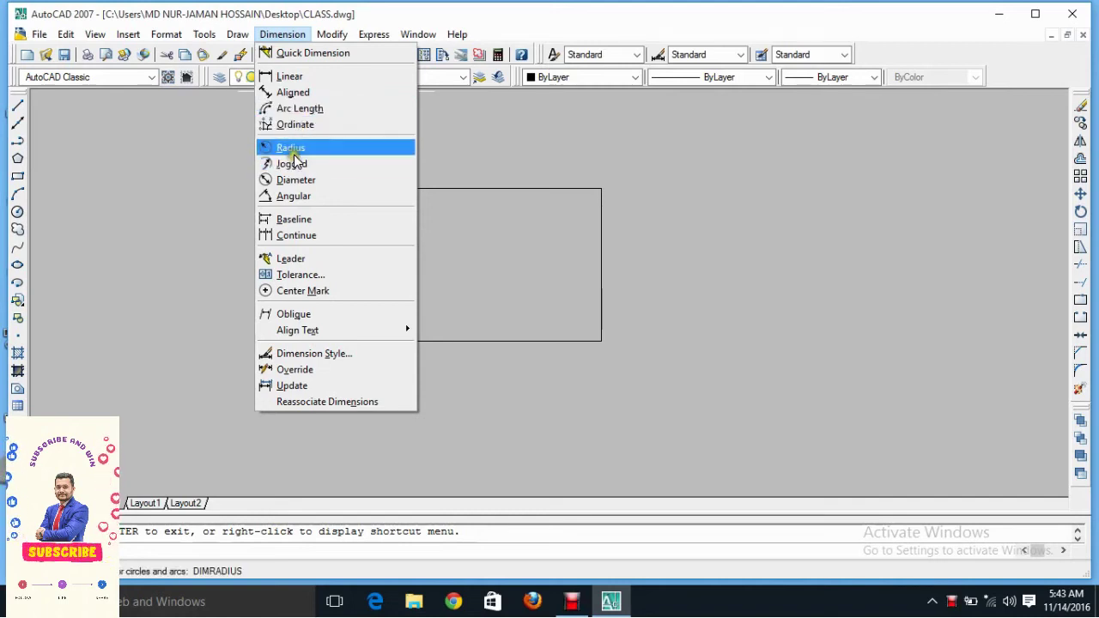
- Add a 50' linear dimension across the top edge, placed above the rectangle
left_click(283, 34)
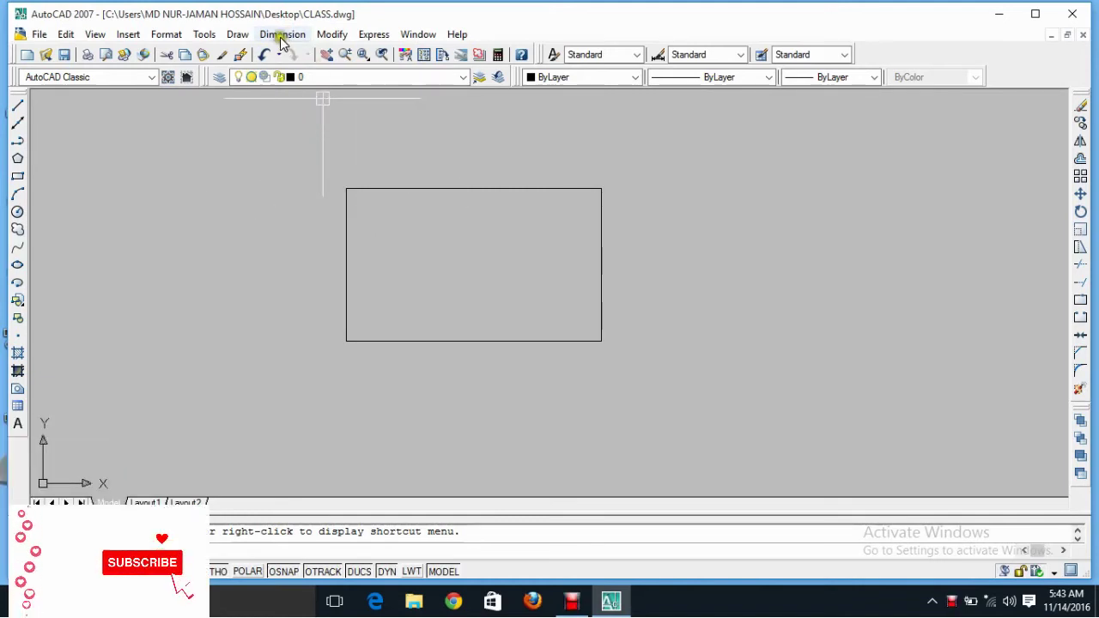
left_click(282, 38)
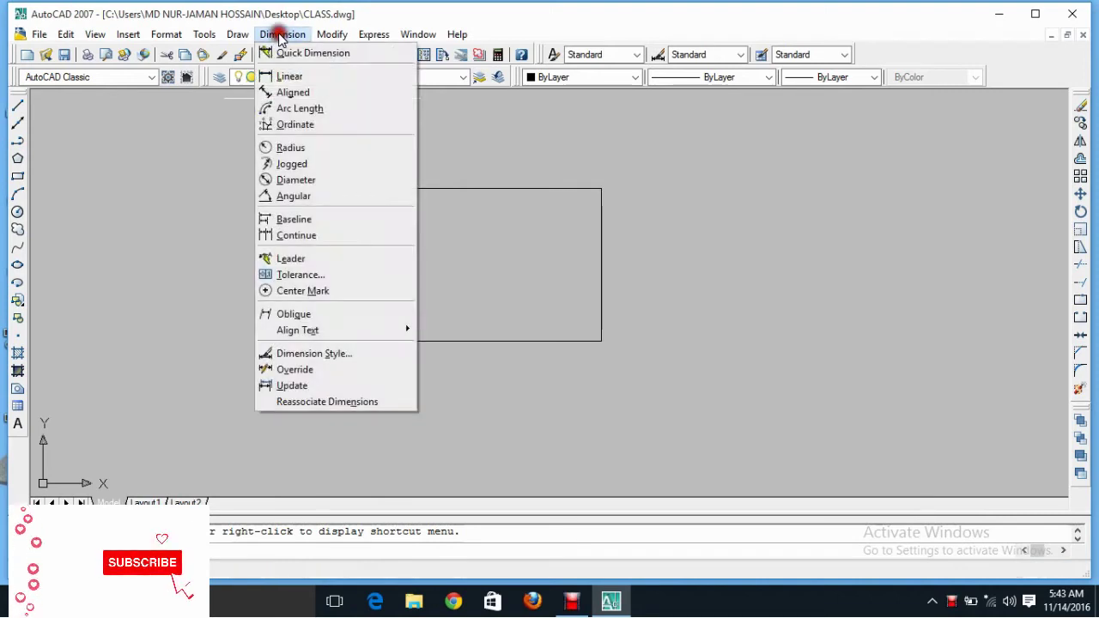
left_click(291, 77)
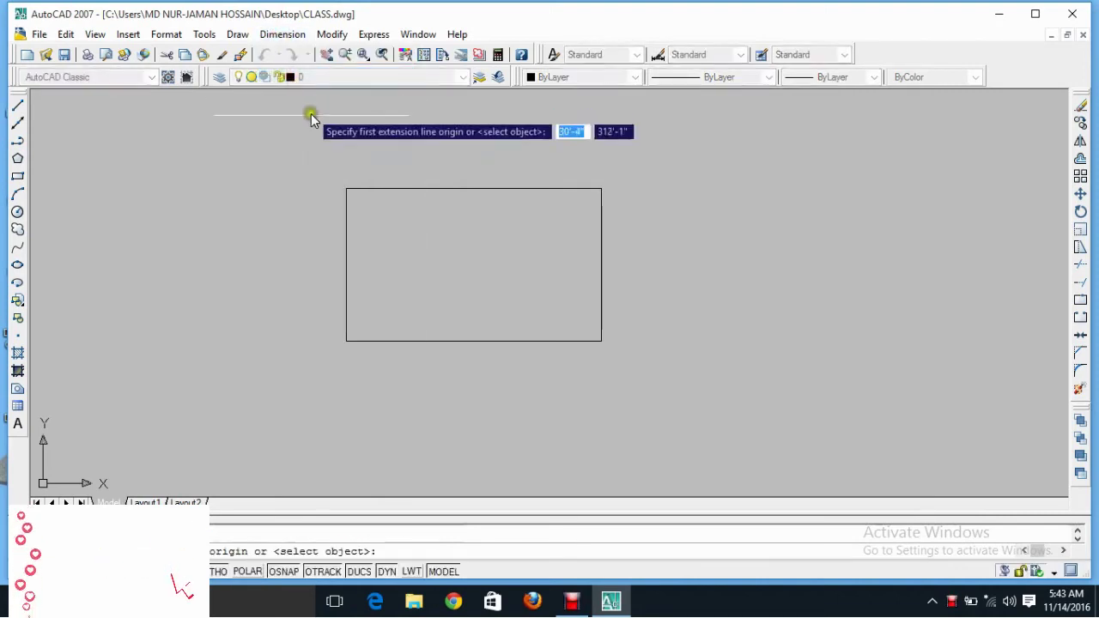
left_click(343, 189)
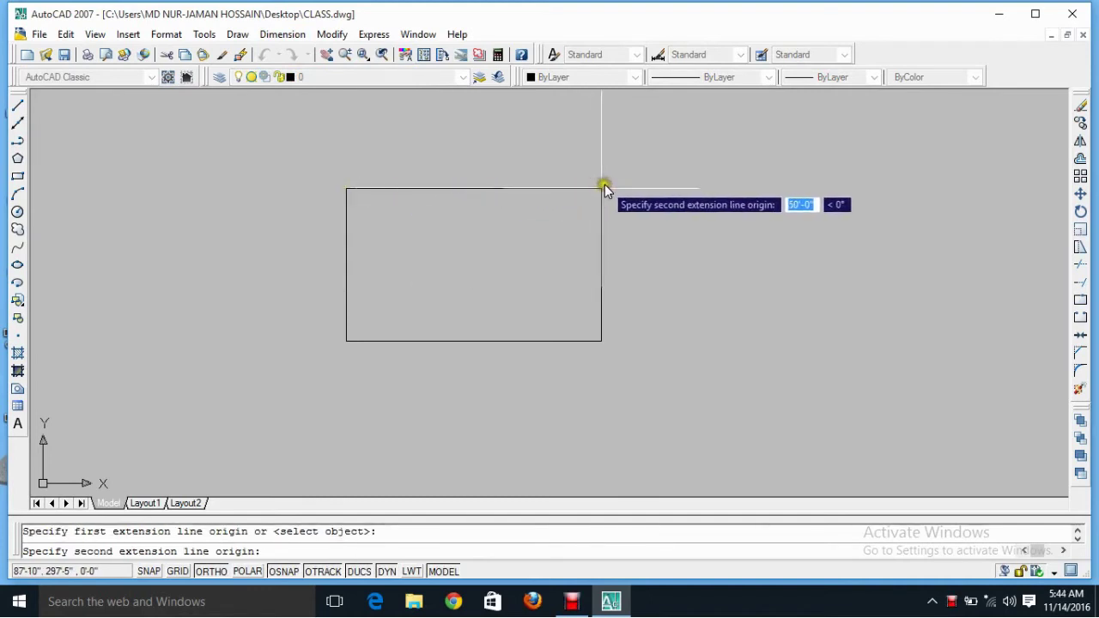
left_click(605, 188)
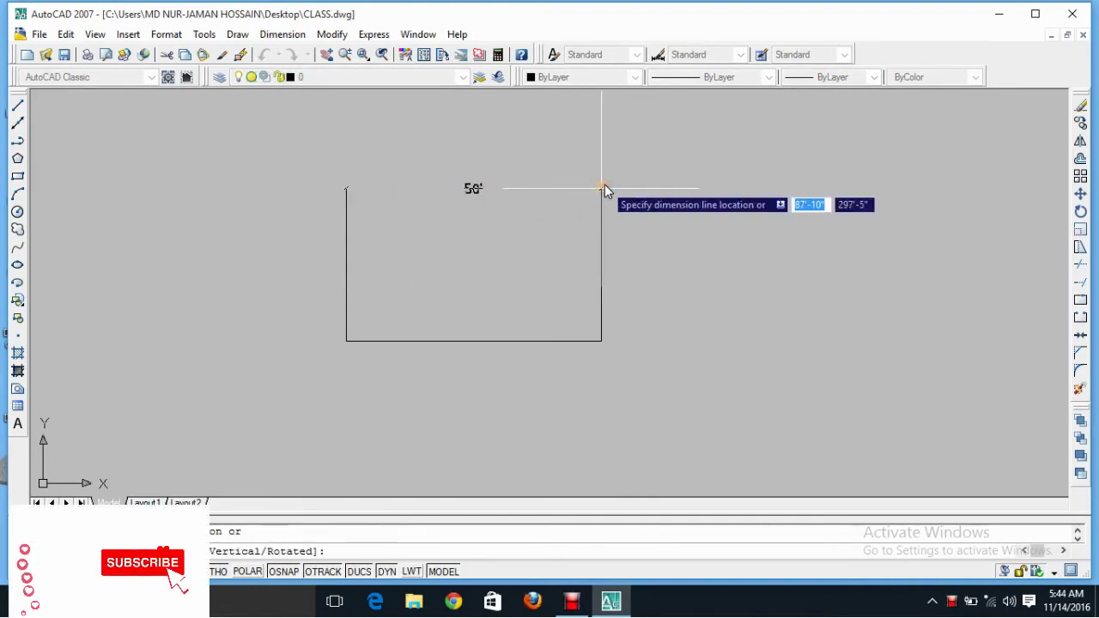
left_click(602, 167)
scroll(488, 173, "up", 3)
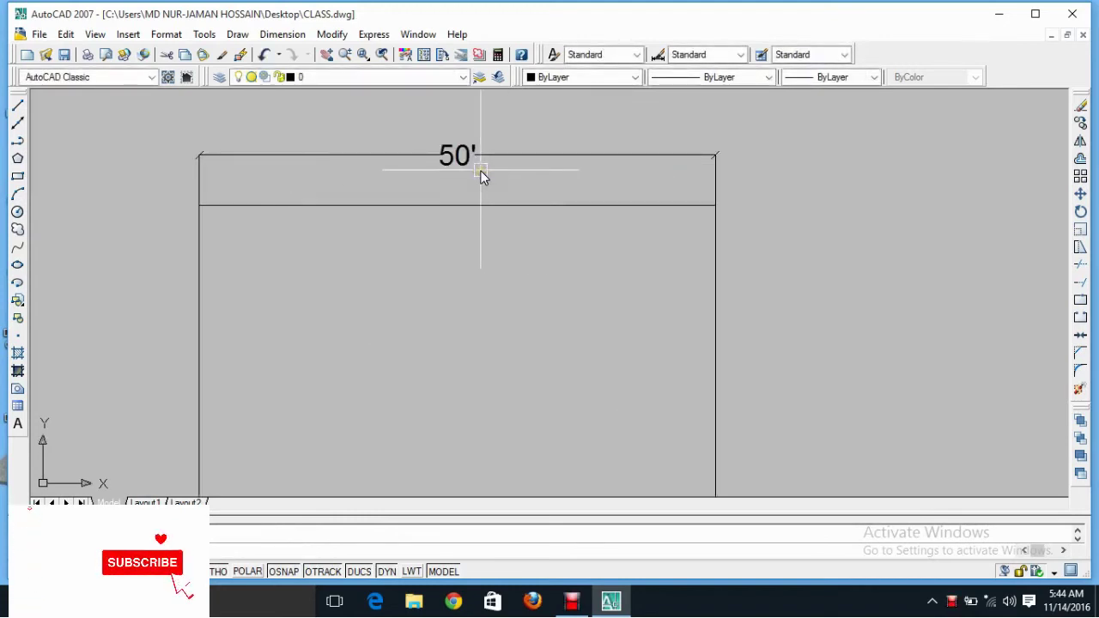
scroll(481, 176, "down", 3)
scroll(621, 234, "up", 3)
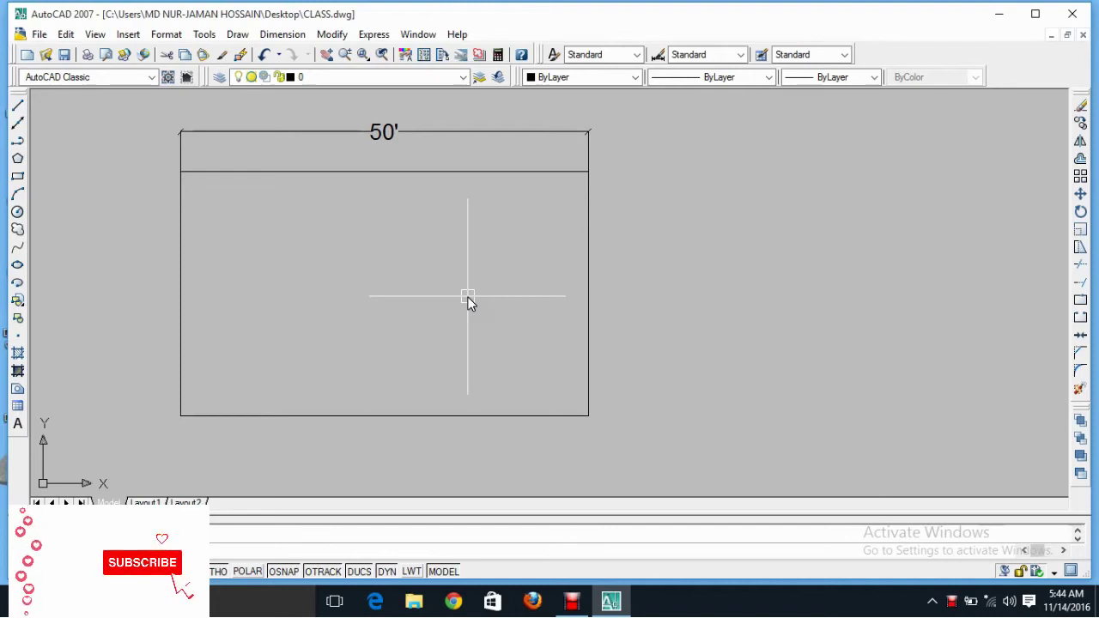
- Add a 30' linear dimension with DLI along the right side, placed to its right
type("dli")
key("Return")
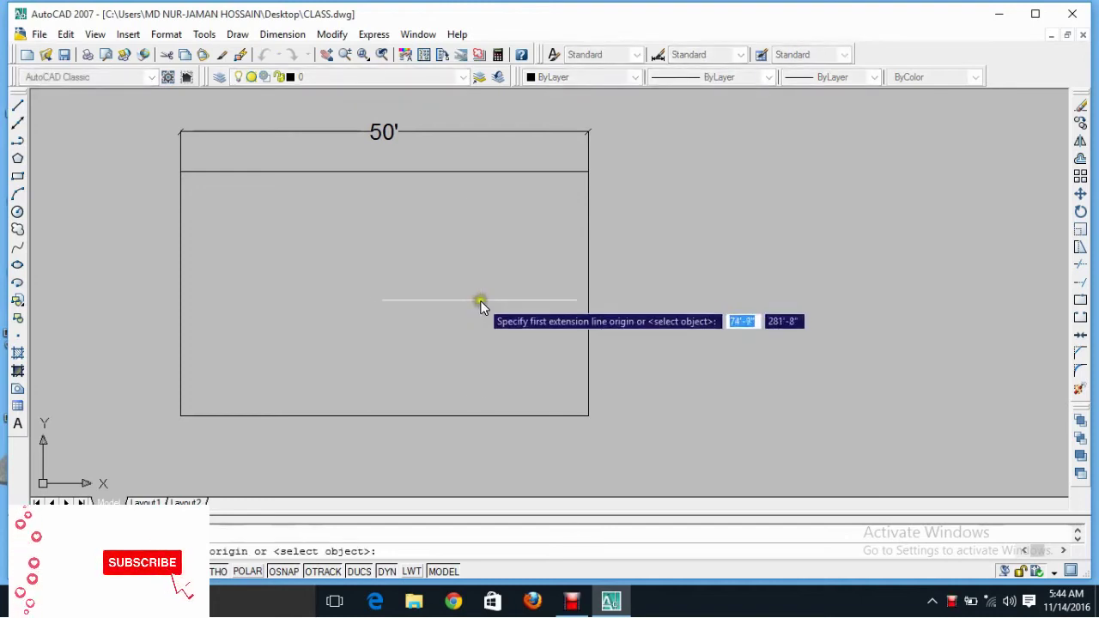
left_click(589, 174)
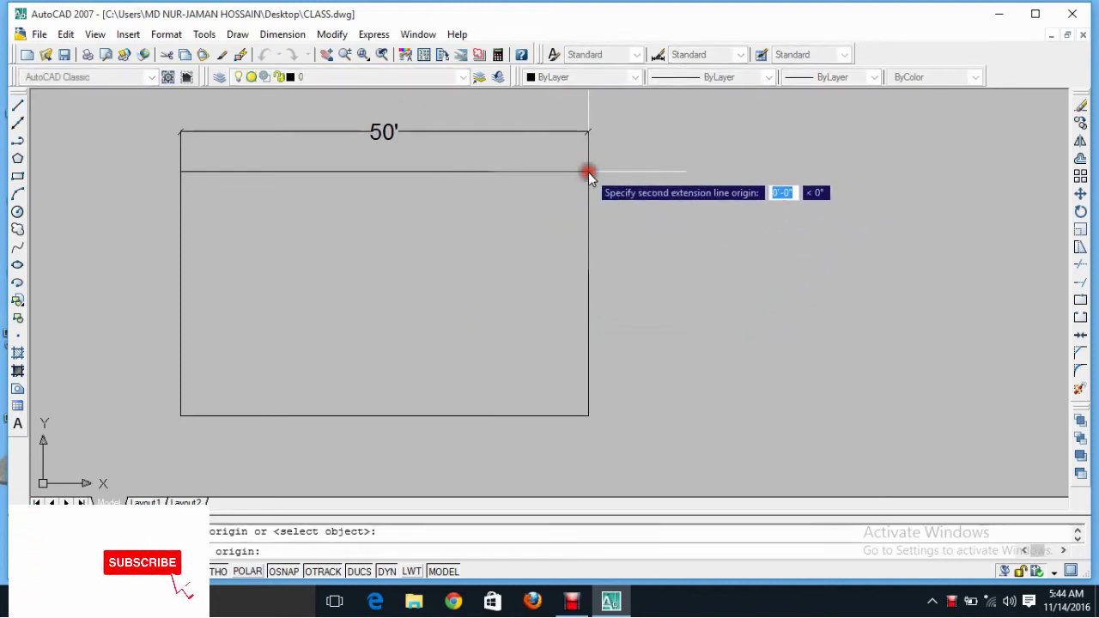
left_click(590, 418)
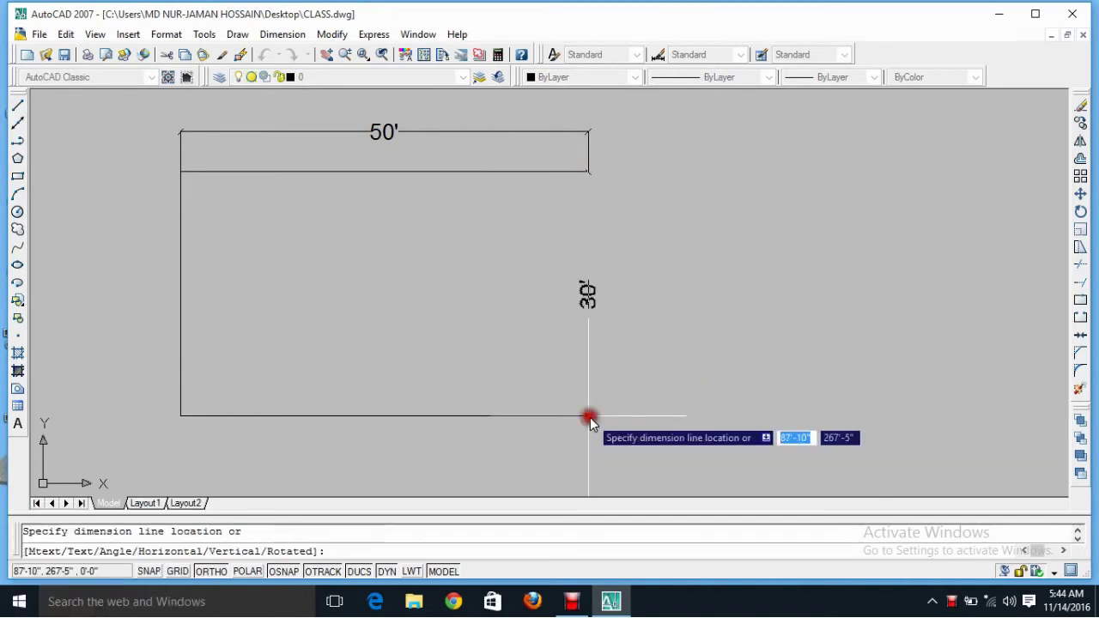
left_click(639, 399)
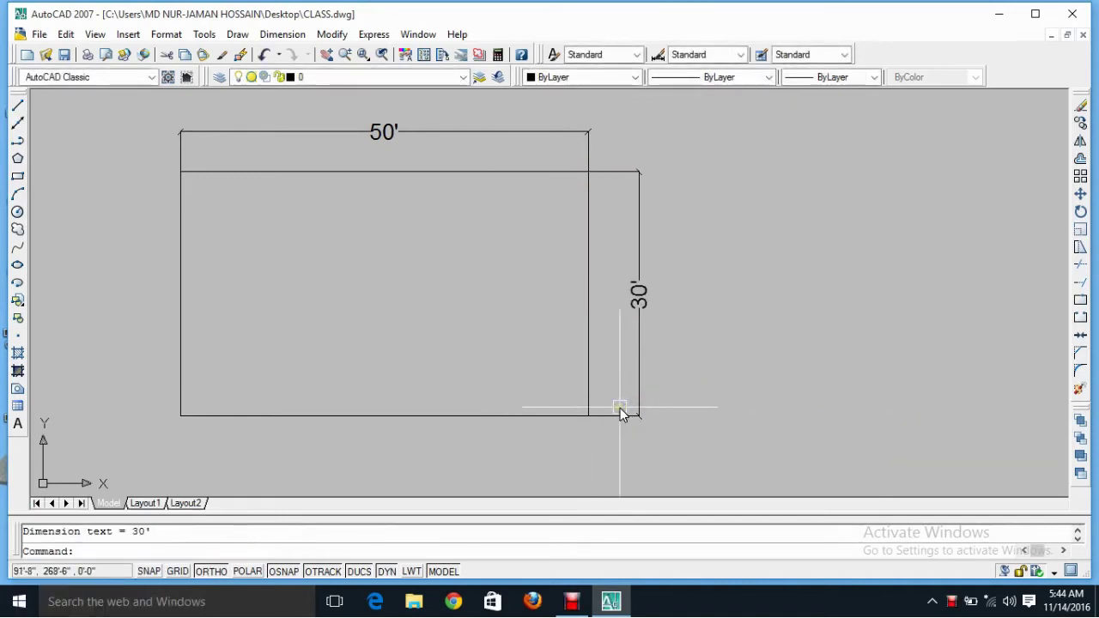
scroll(622, 412, "down", 3)
mouse_move(592, 387)
middle_mouse_down()
mouse_move(591, 240)
mouse_move(561, 257)
middle_mouse_up()
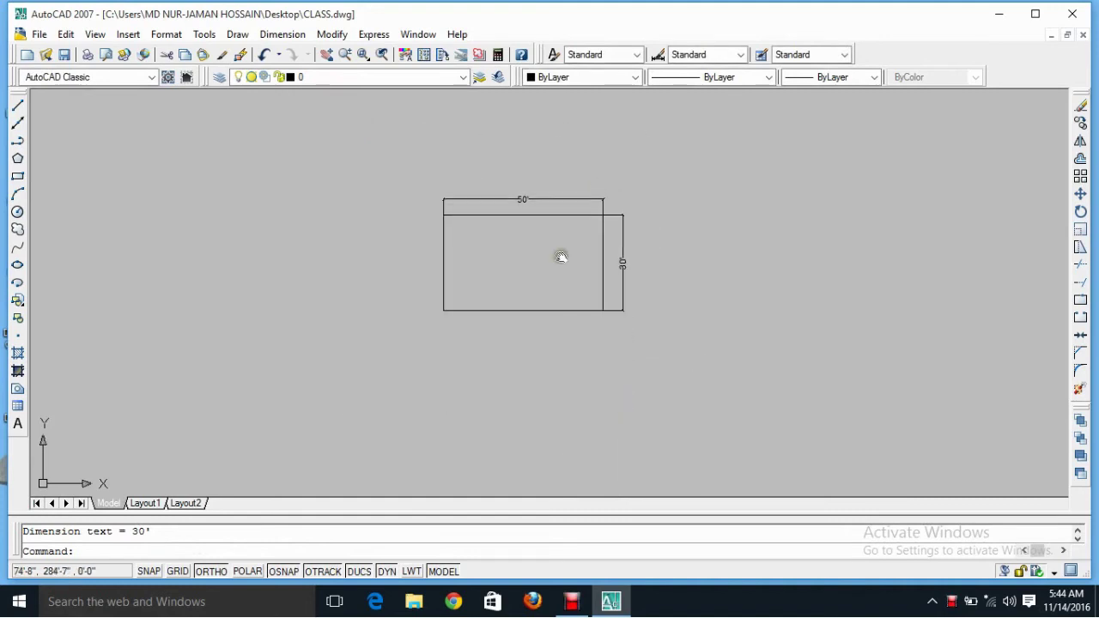
- Window-select the rectangle with its 50' and 30' dimensions and delete them
left_click(667, 151)
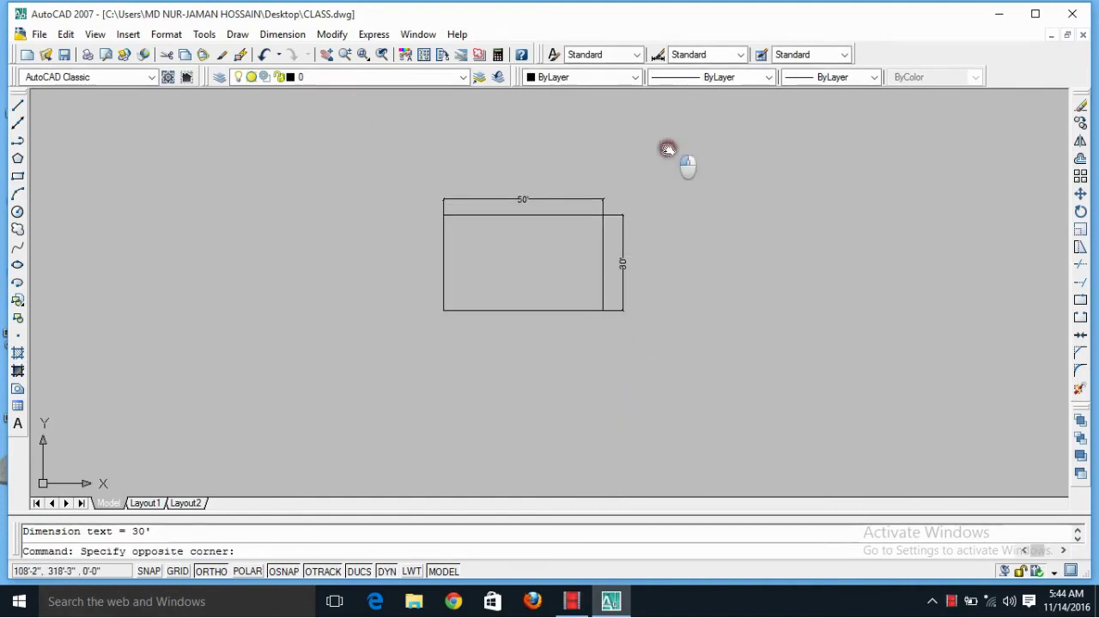
left_click(398, 365)
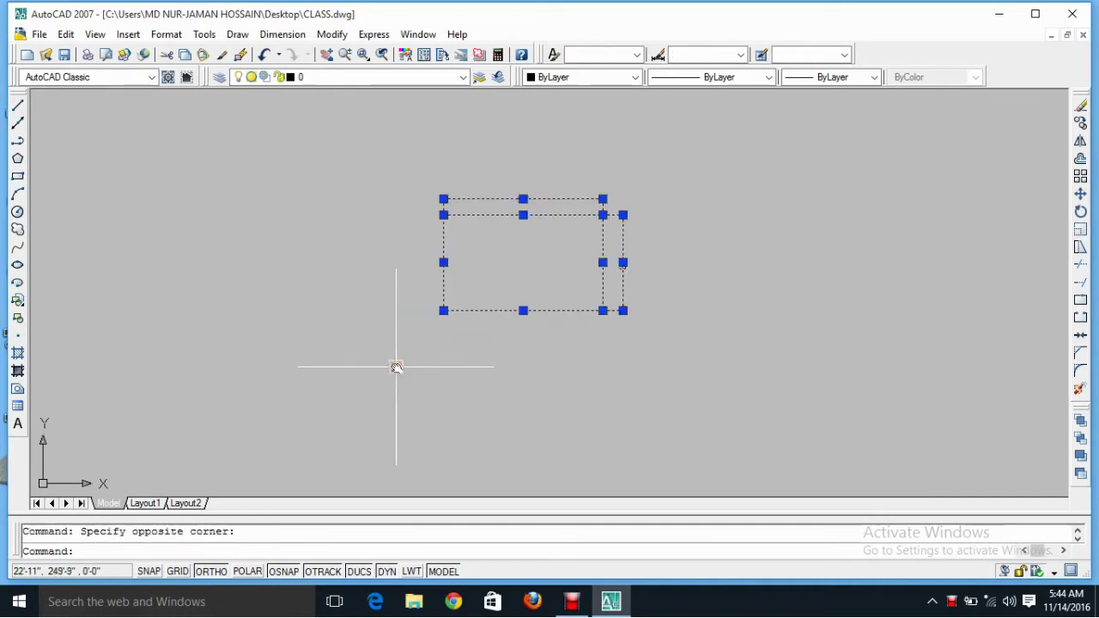
key("Delete")
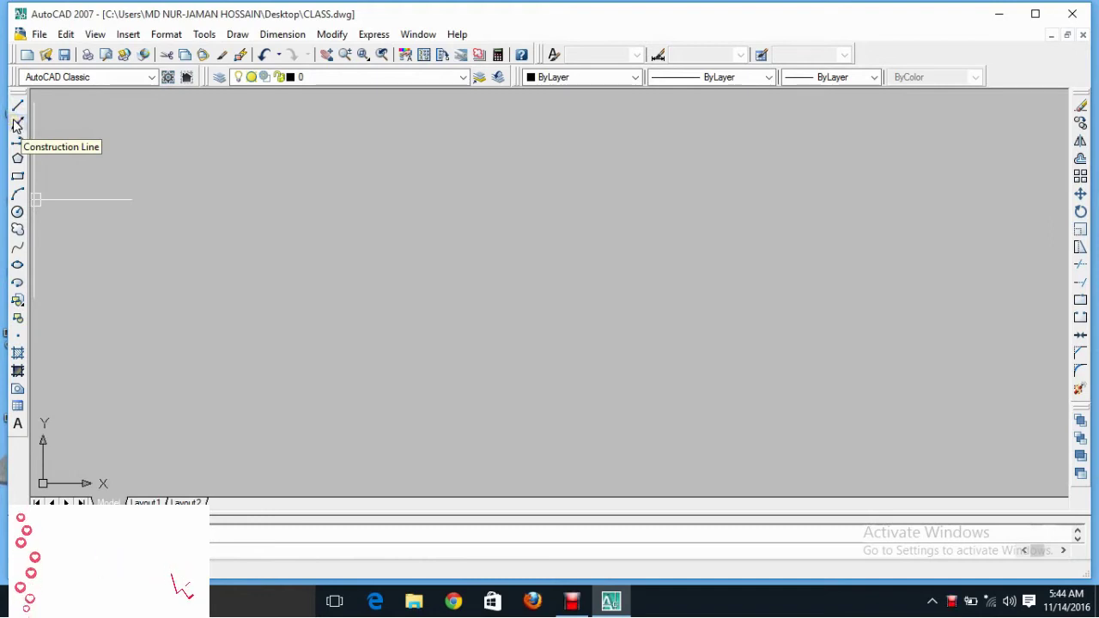
- Place about a dozen vertical construction lines across the drawing with XLINE's Ver option
left_click(17, 124)
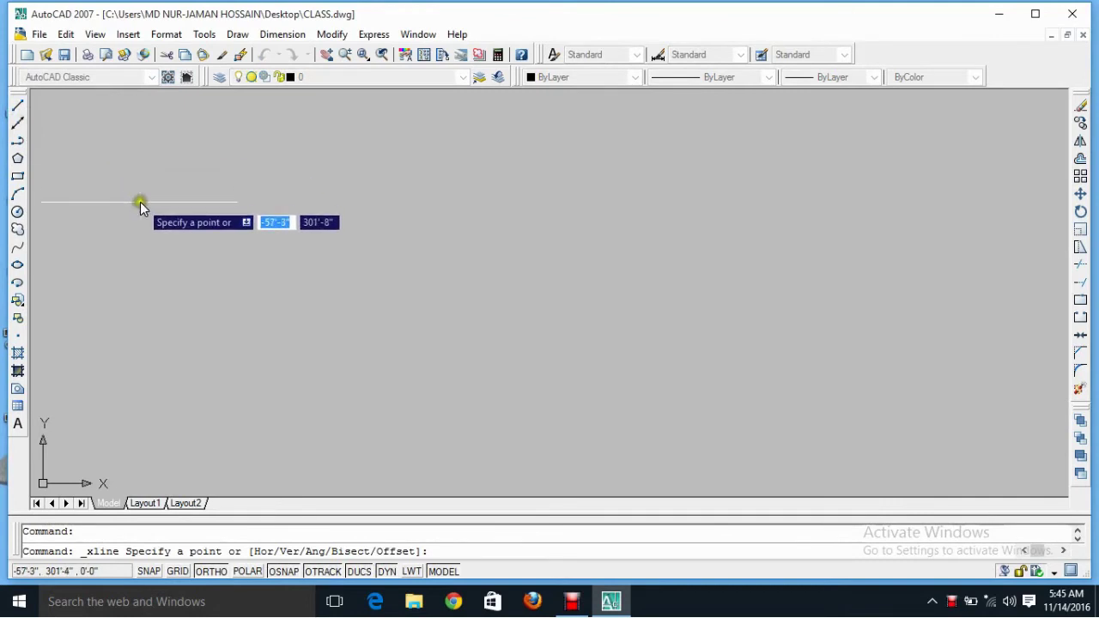
key("Escape")
type("xl")
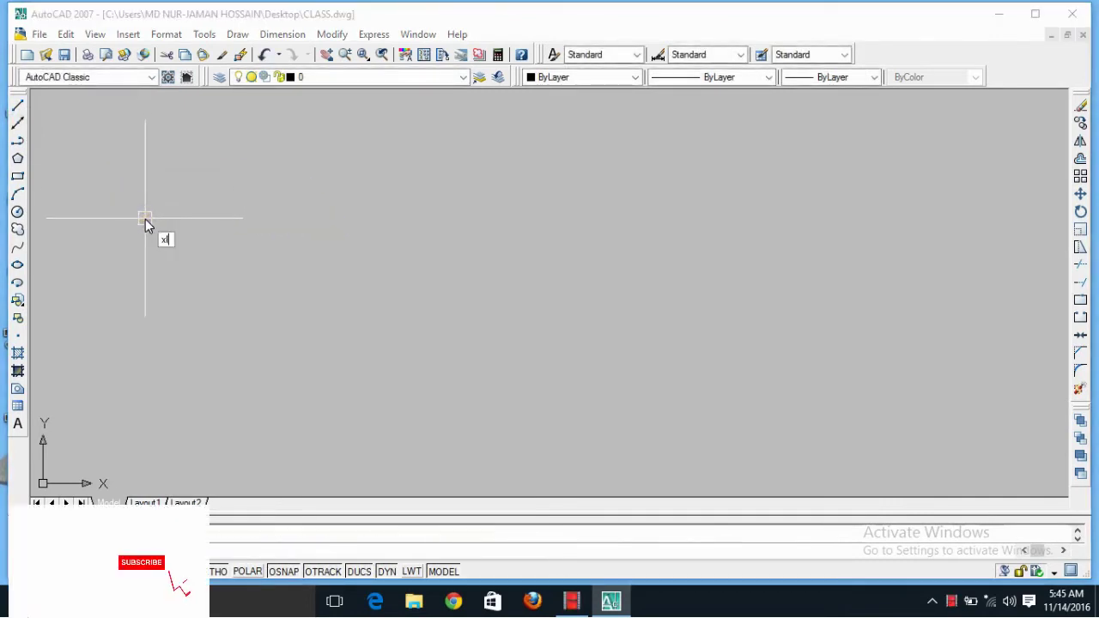
key("Return")
left_click(194, 236)
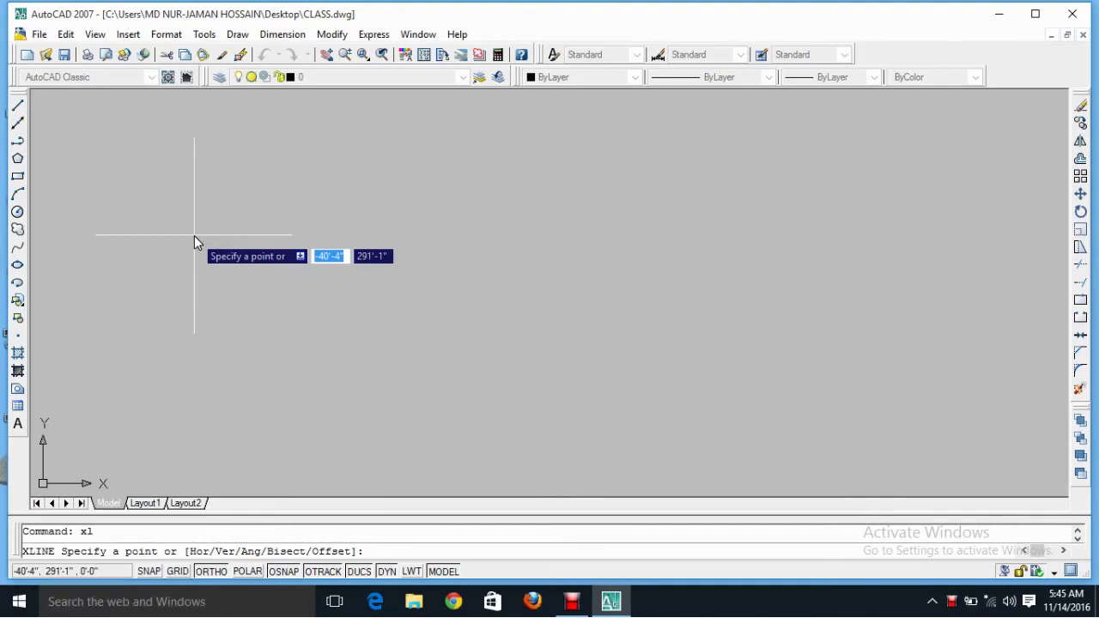
type("v")
key("Return")
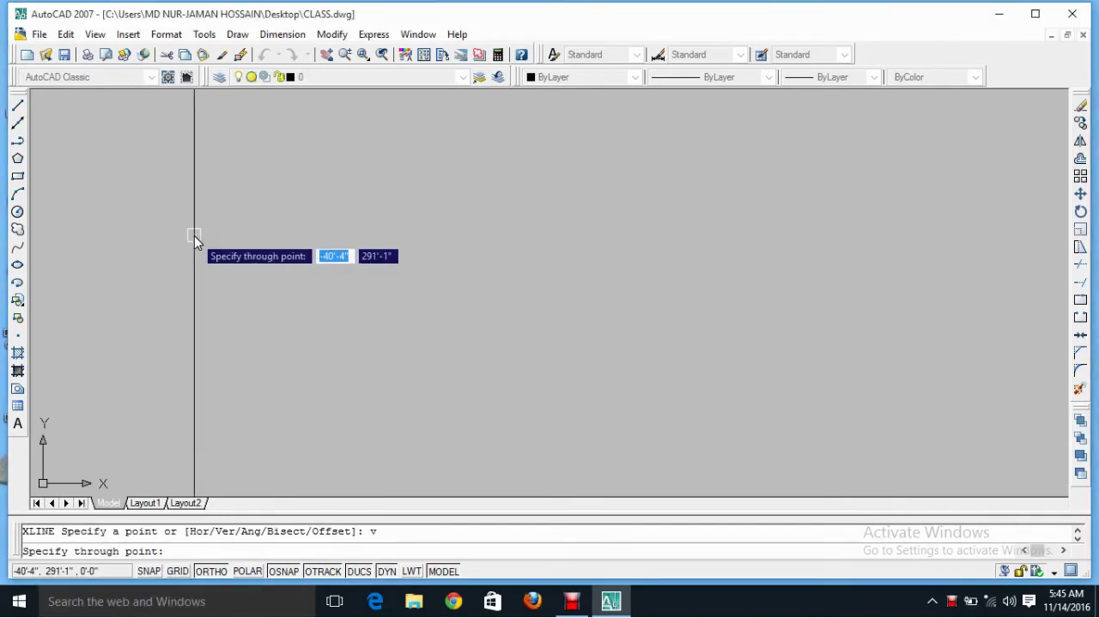
left_click(209, 243)
left_click(235, 248)
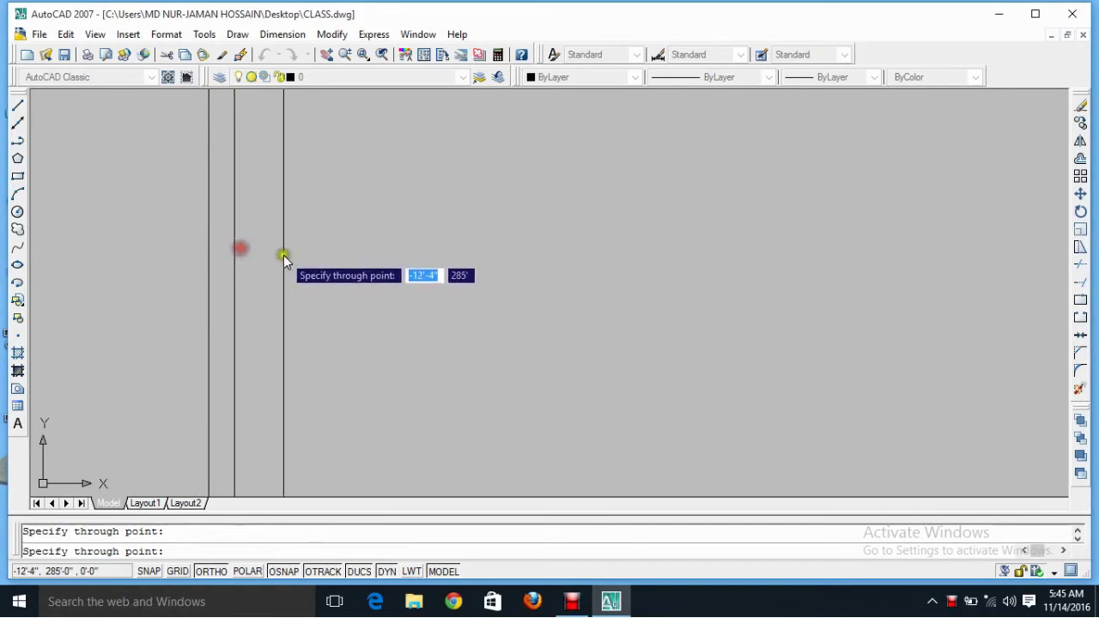
left_click(283, 255)
left_click(349, 257)
scroll(354, 250, "down", 3)
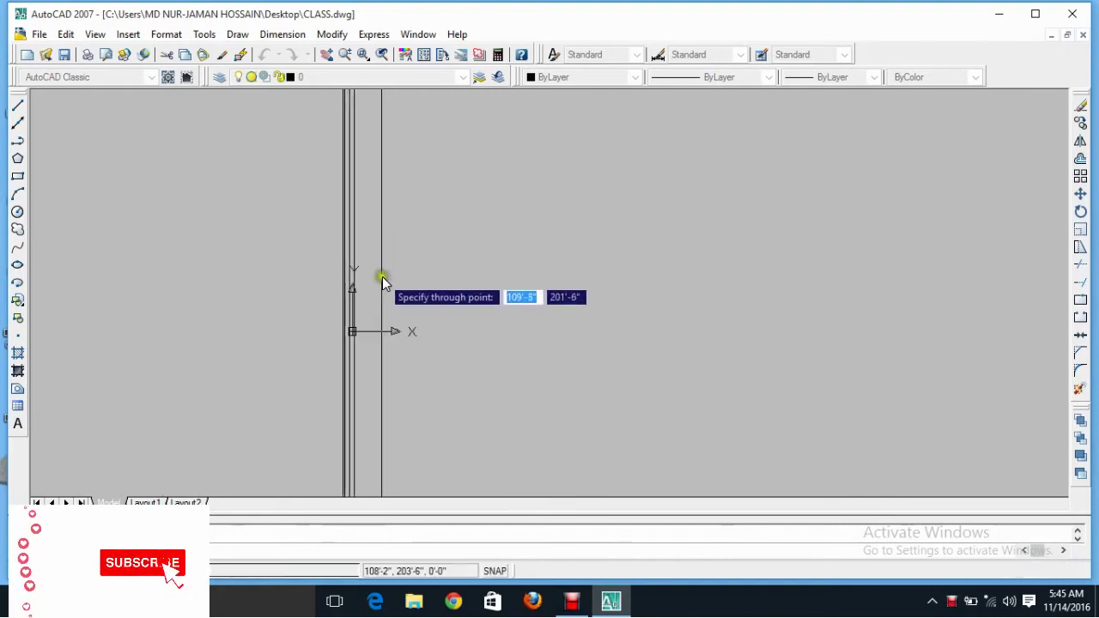
left_click(386, 265)
left_click(450, 286)
left_click(534, 273)
left_click(647, 262)
left_click(744, 258)
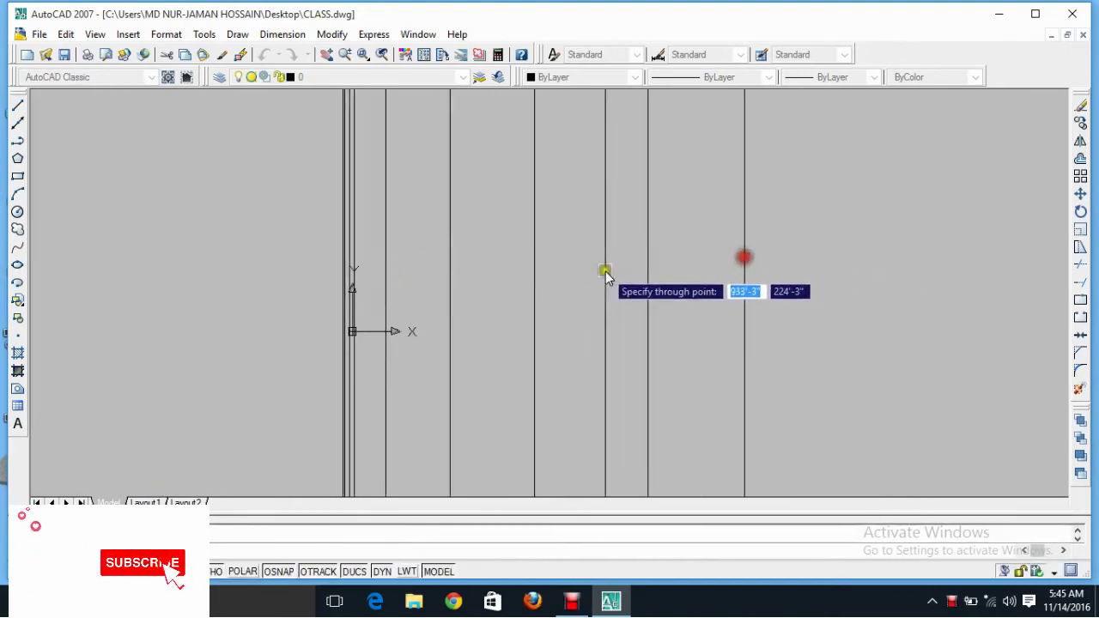
left_click(601, 270)
left_click(510, 273)
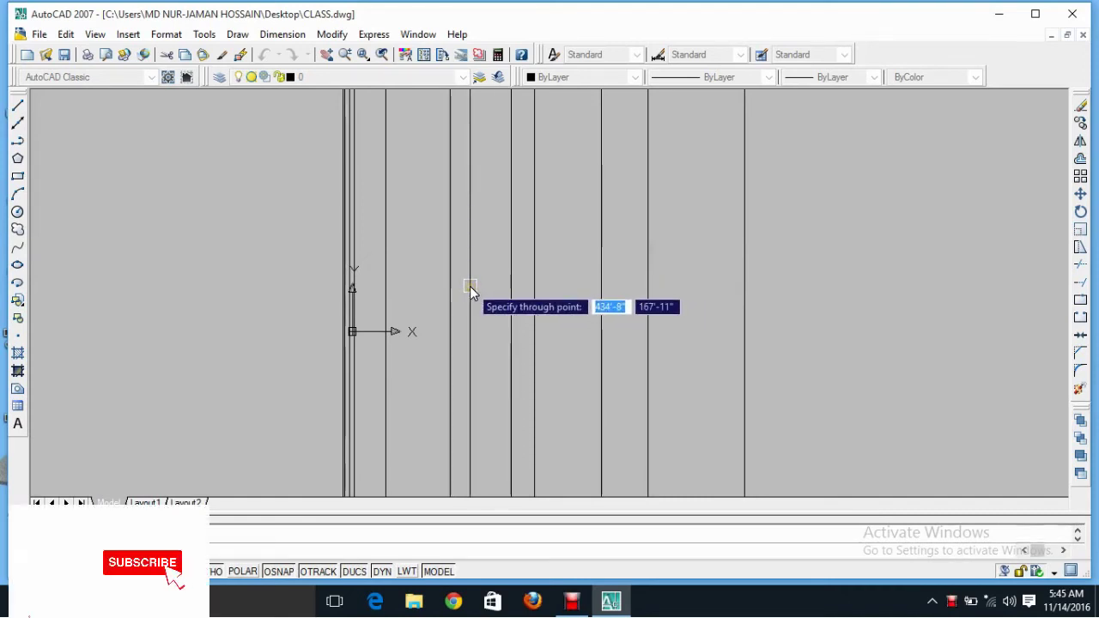
left_click(469, 289)
key("Return")
type("xl")
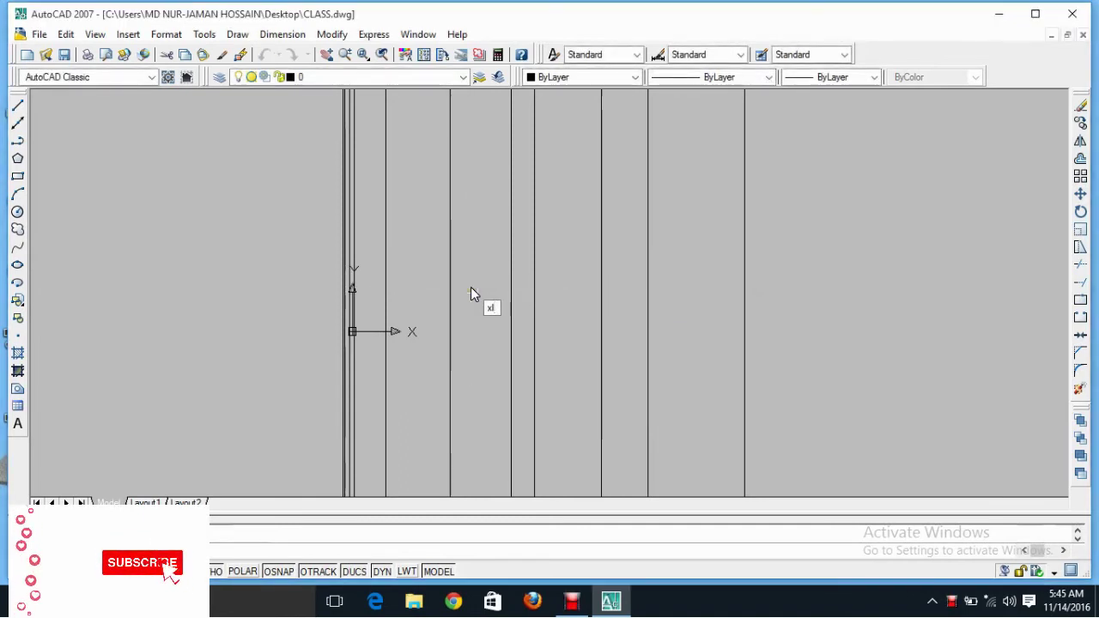
- Add seven horizontal construction lines with XLINE's Hor option to complete the grid
key("Return")
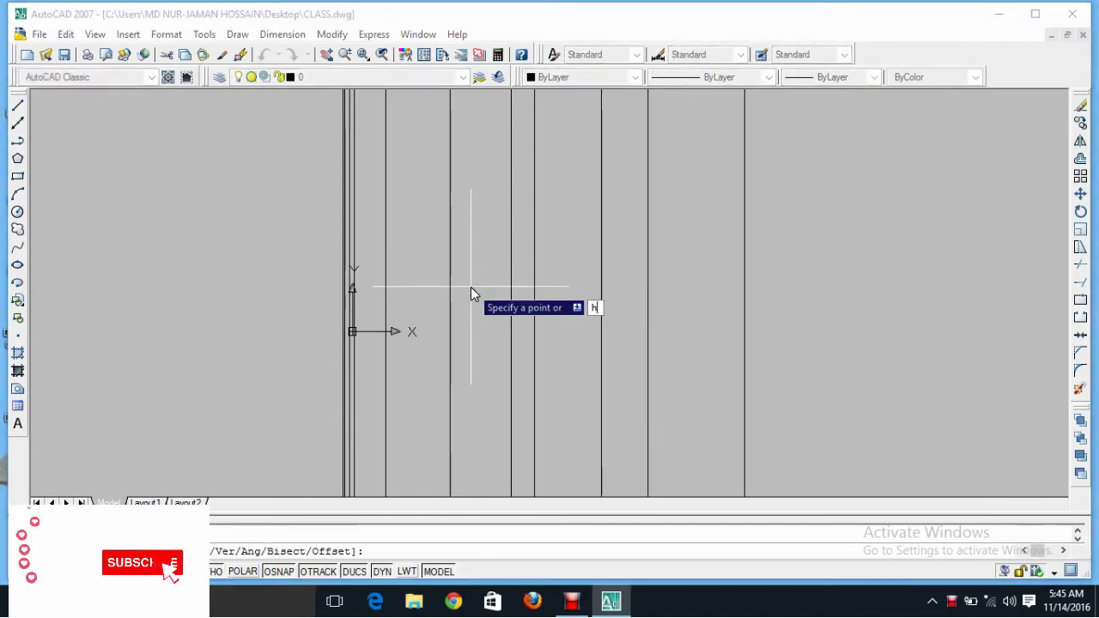
type("h")
key("Return")
left_click(454, 187)
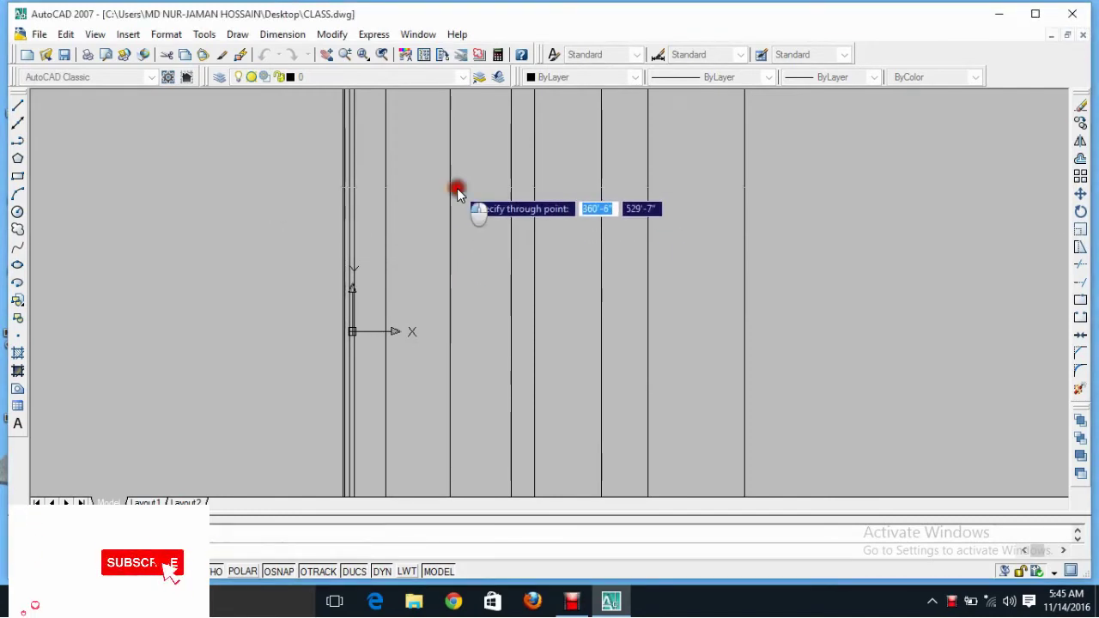
left_click(455, 223)
left_click(449, 250)
left_click(440, 270)
left_click(436, 292)
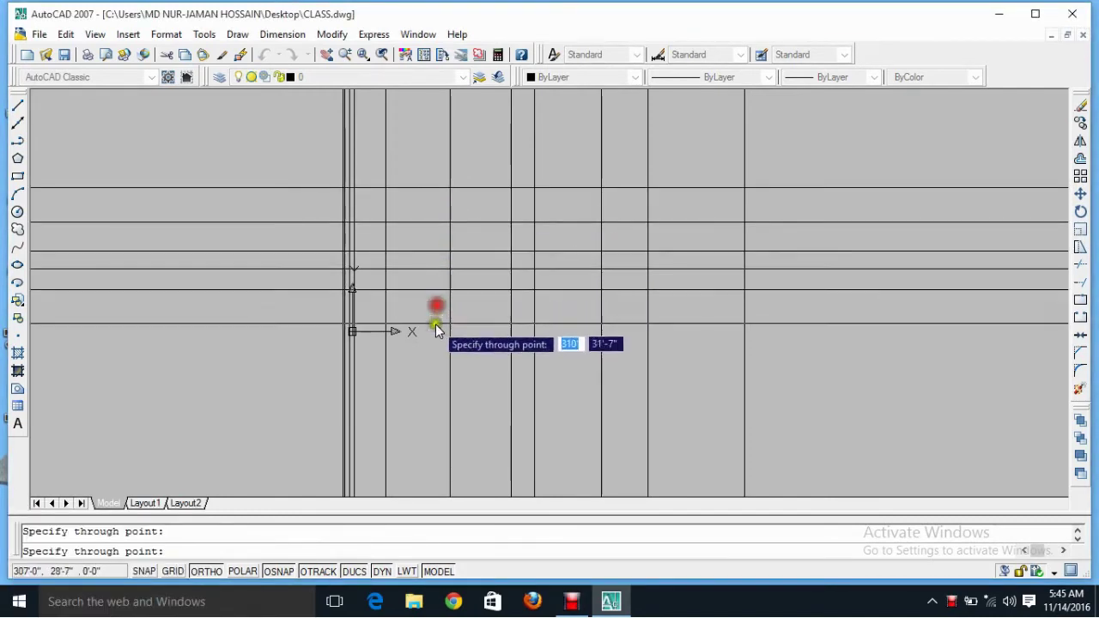
left_click(421, 327)
left_click(400, 403)
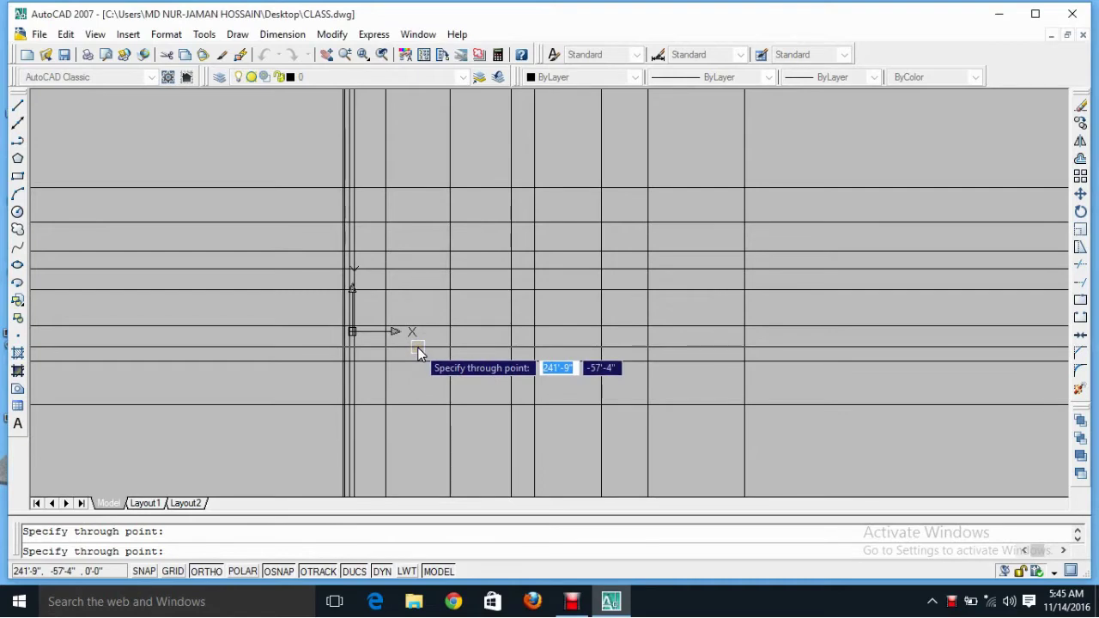
scroll(498, 307, "down", 2)
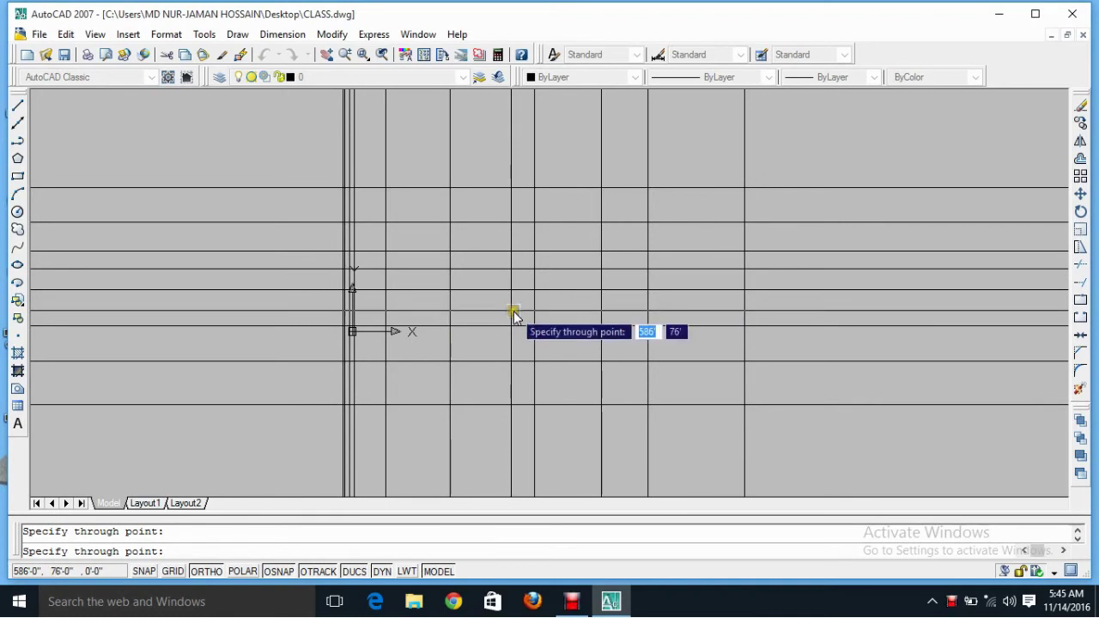
key("Escape")
scroll(382, 330, "up", 2)
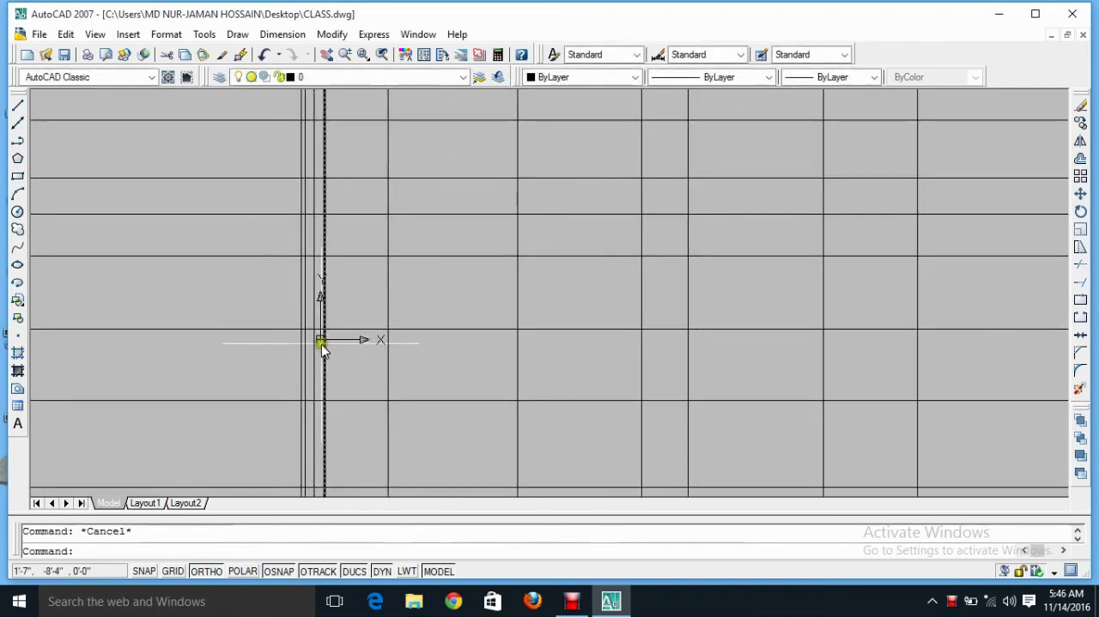
- Uncheck Origin under View > Display > UCS Icon so the axis icon stays bottom-left
scroll(332, 318, "up", 5)
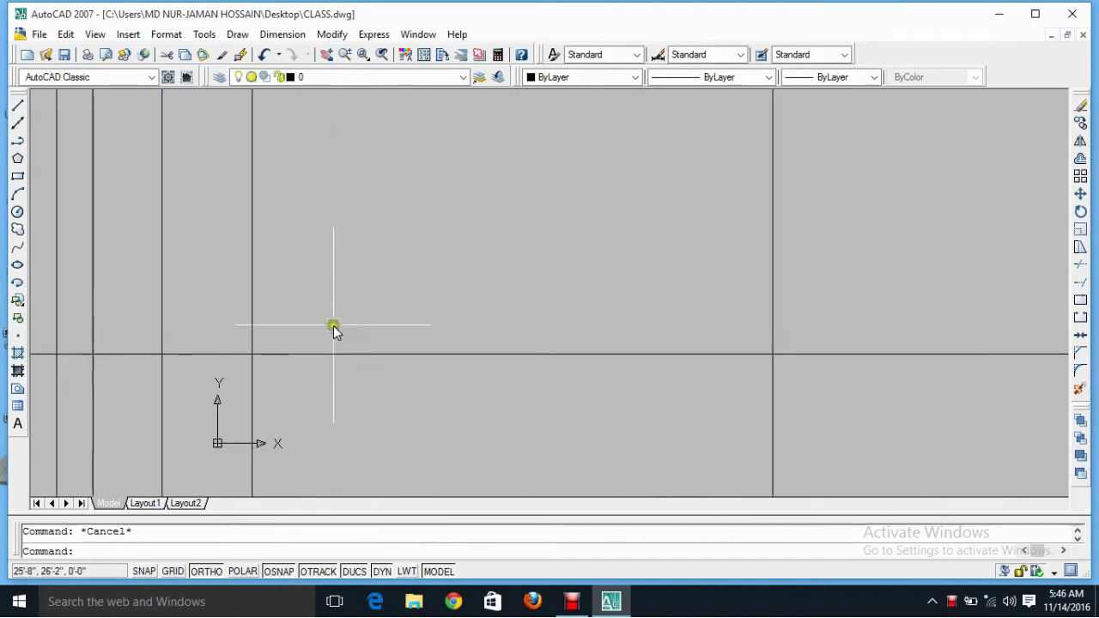
scroll(334, 344, "down", 7)
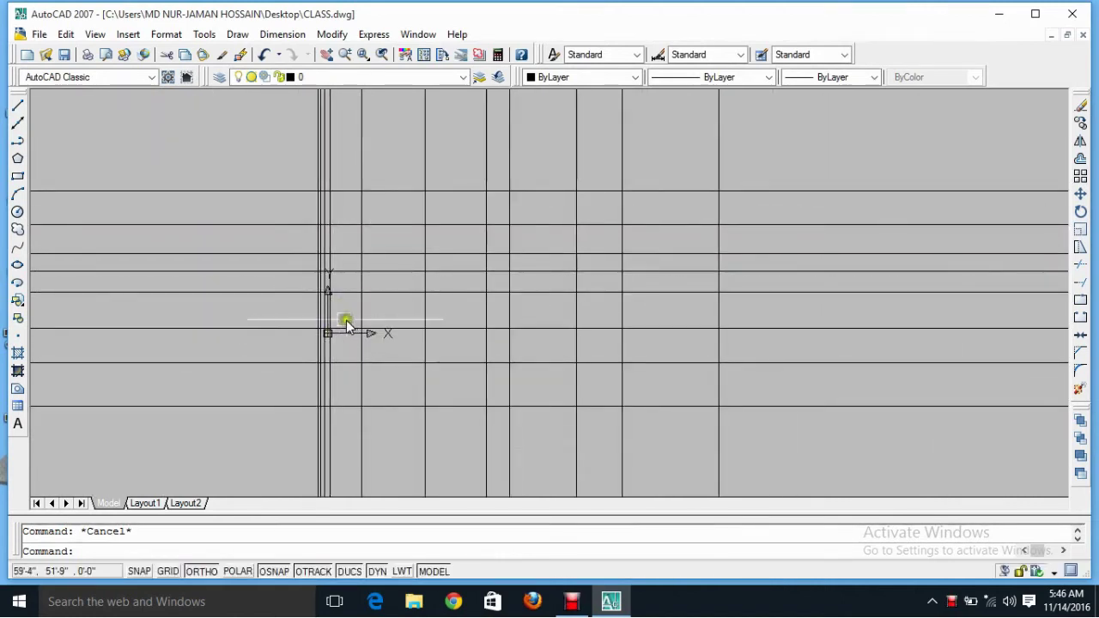
left_click(94, 36)
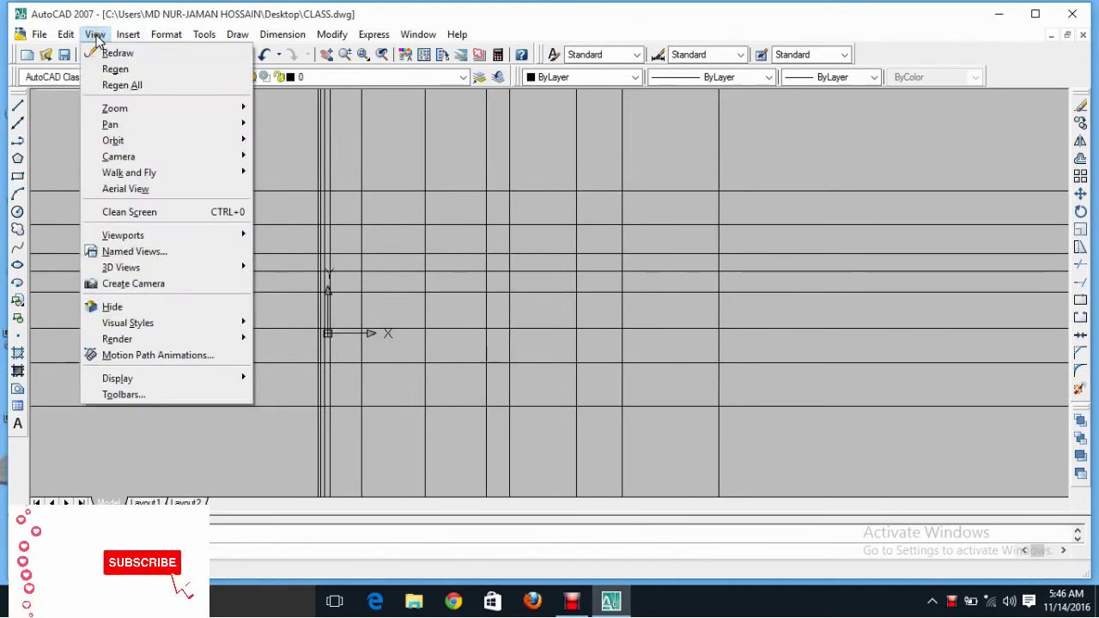
mouse_move(118, 378)
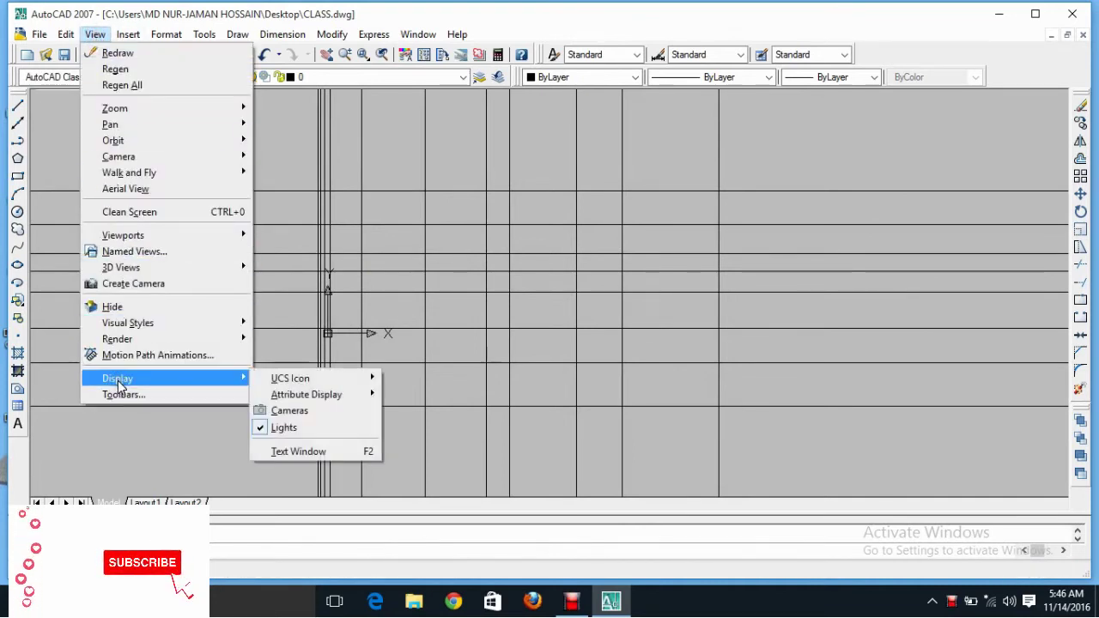
mouse_move(290, 378)
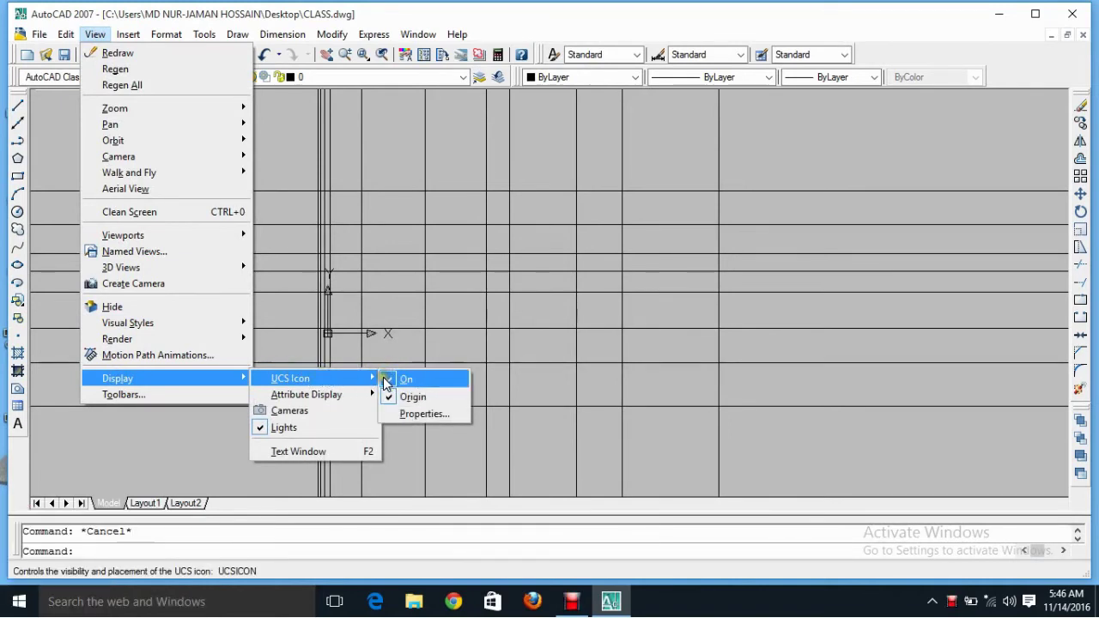
left_click(391, 403)
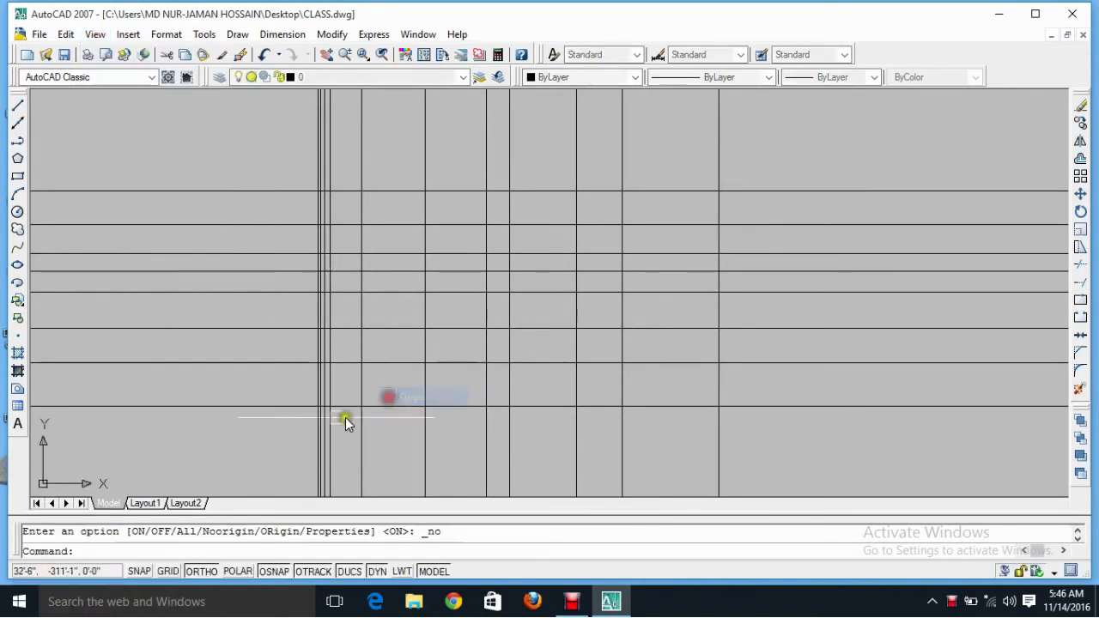
scroll(455, 292, "down", 2)
middle_click_drag(456, 292, 431, 289)
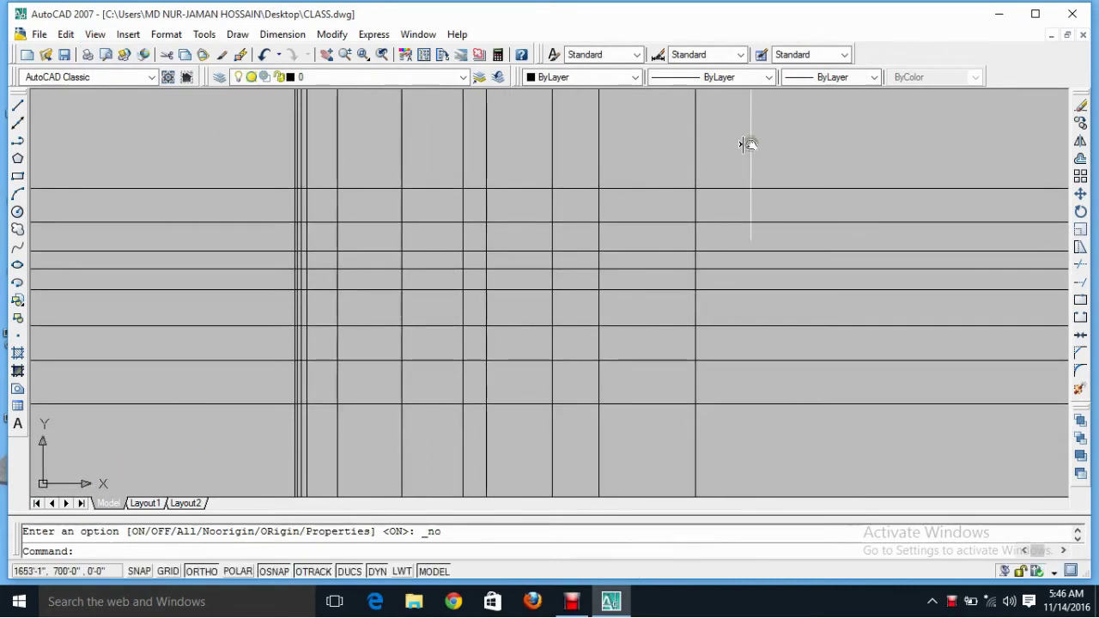
- Erase all 19 grid lines using a crossing window and Delete
left_click(751, 139)
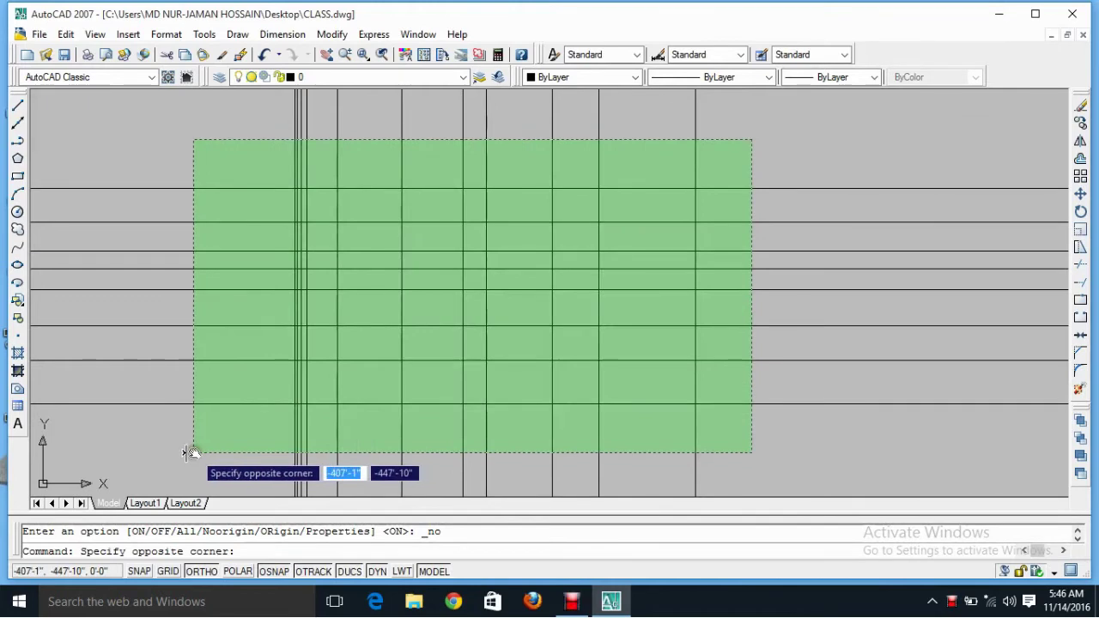
left_click(191, 452)
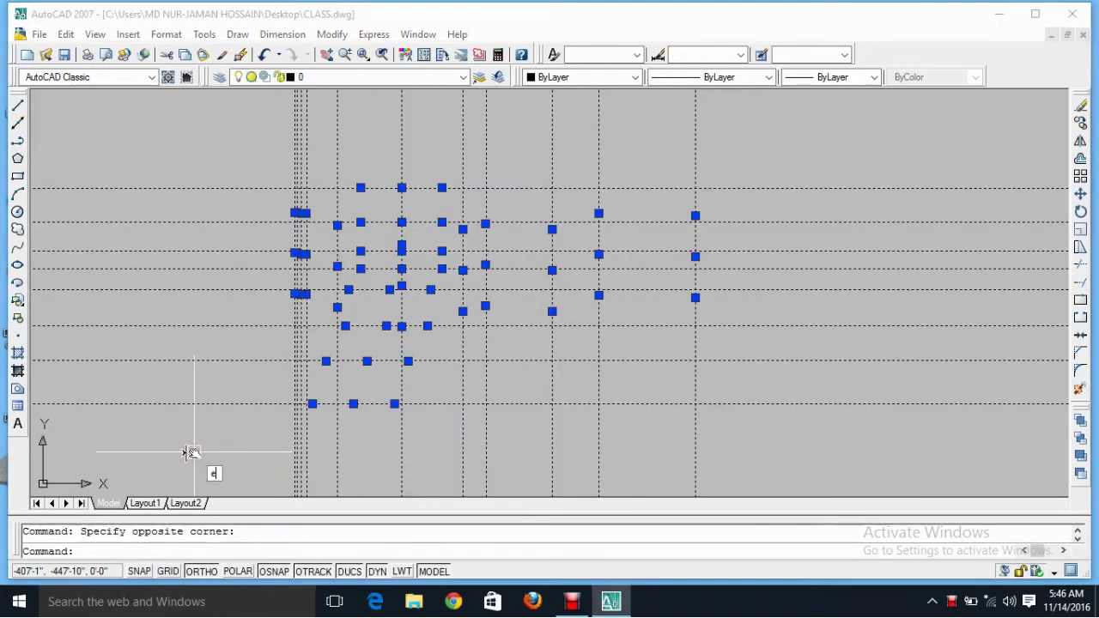
key("Delete")
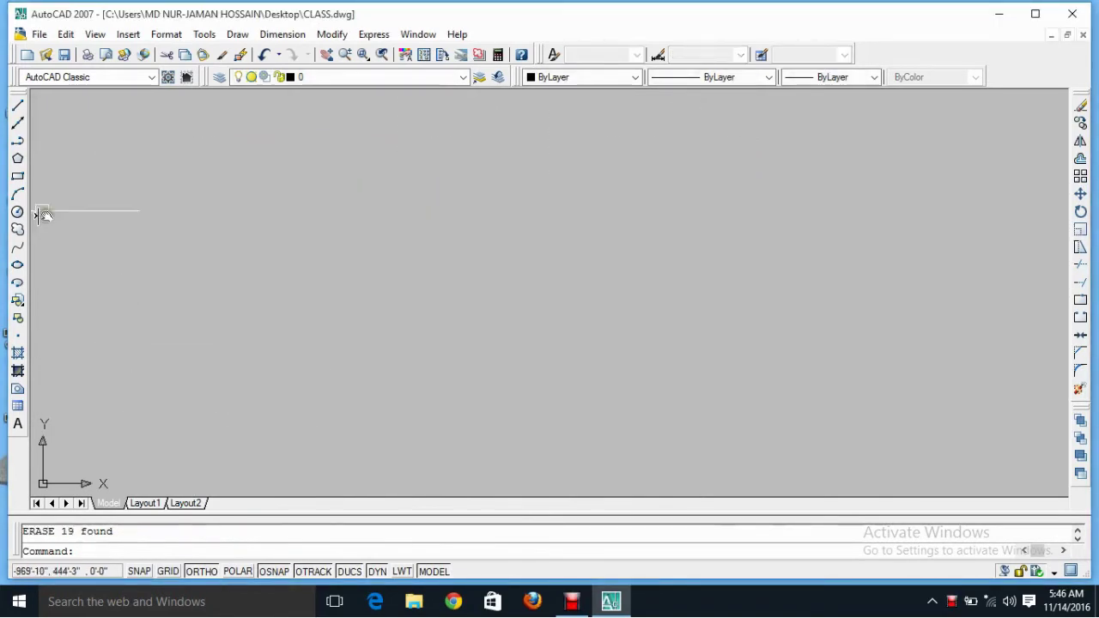
- Start a polyline with PL and trace the corners of the first rectangular loop
left_click(18, 141)
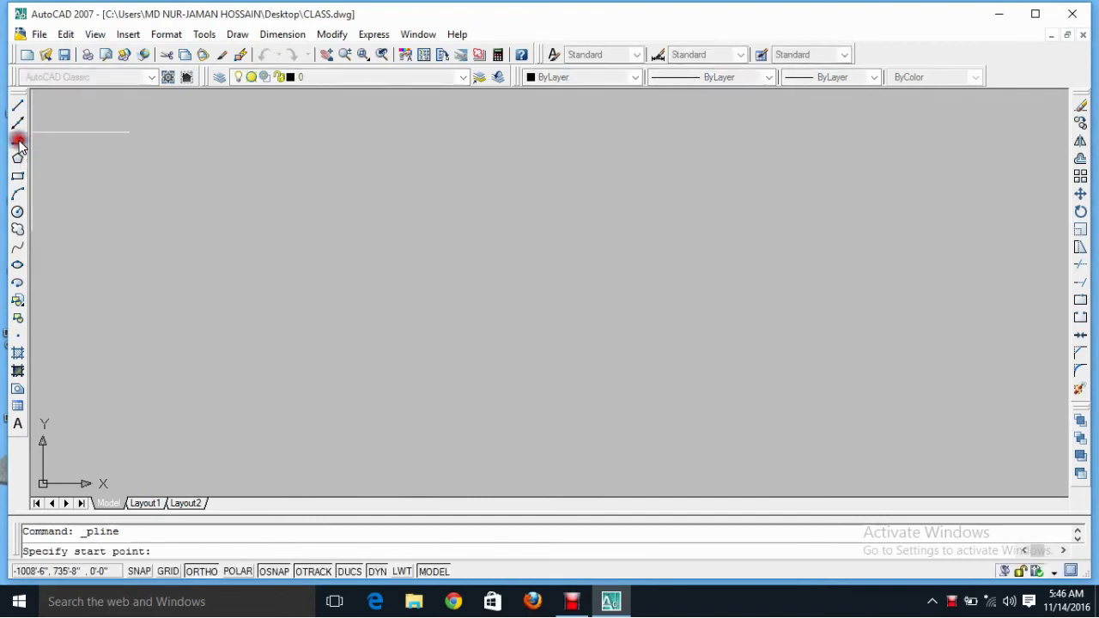
key("Escape")
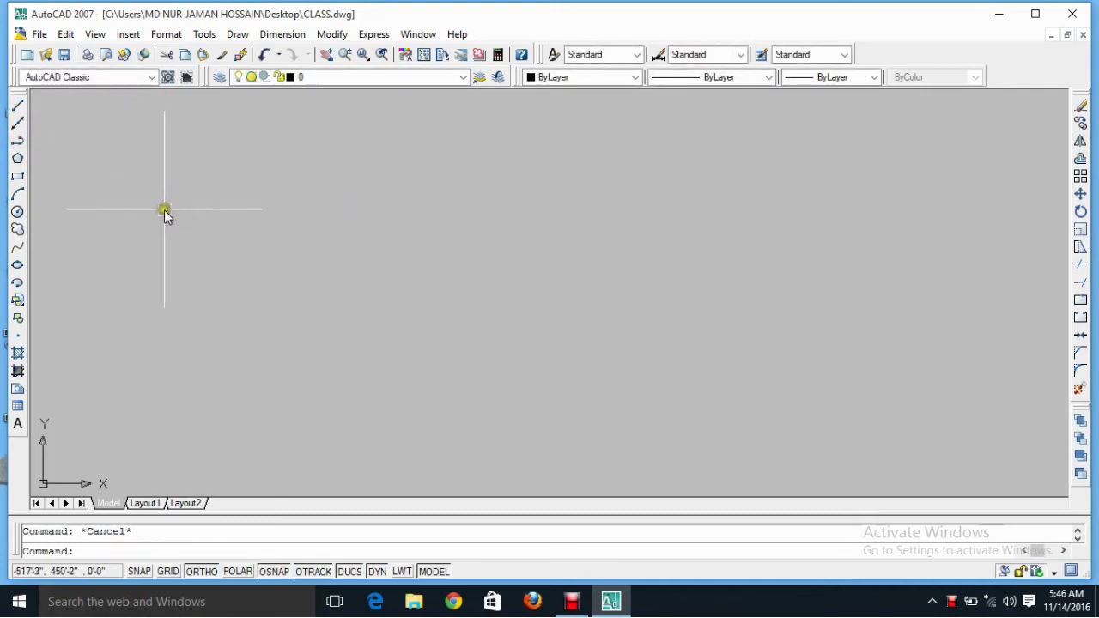
type("pl")
key("Return")
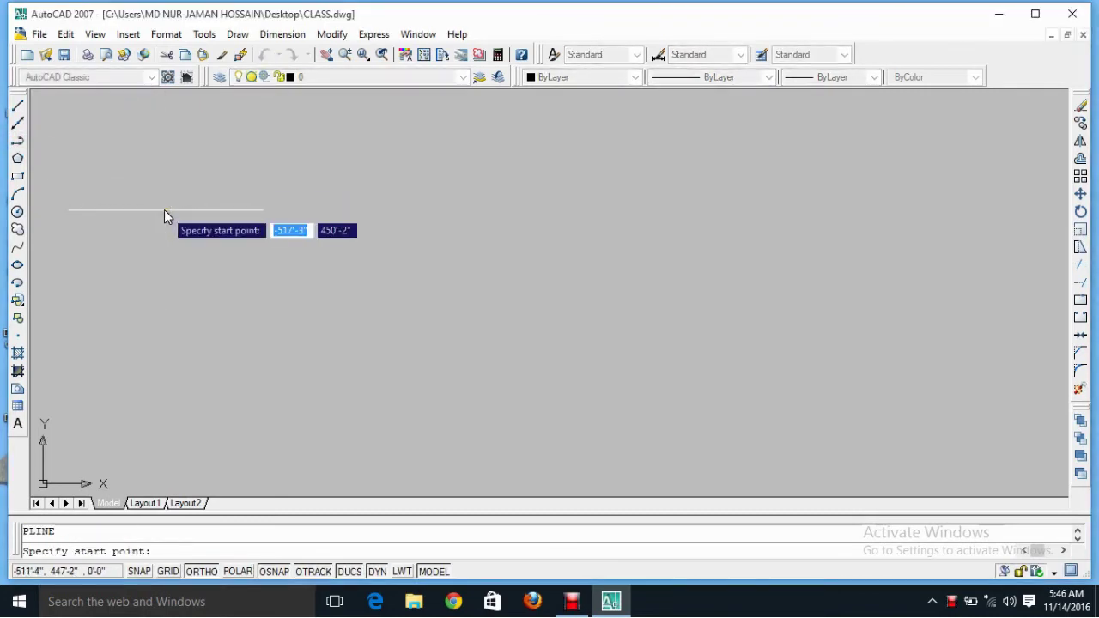
left_click(329, 209)
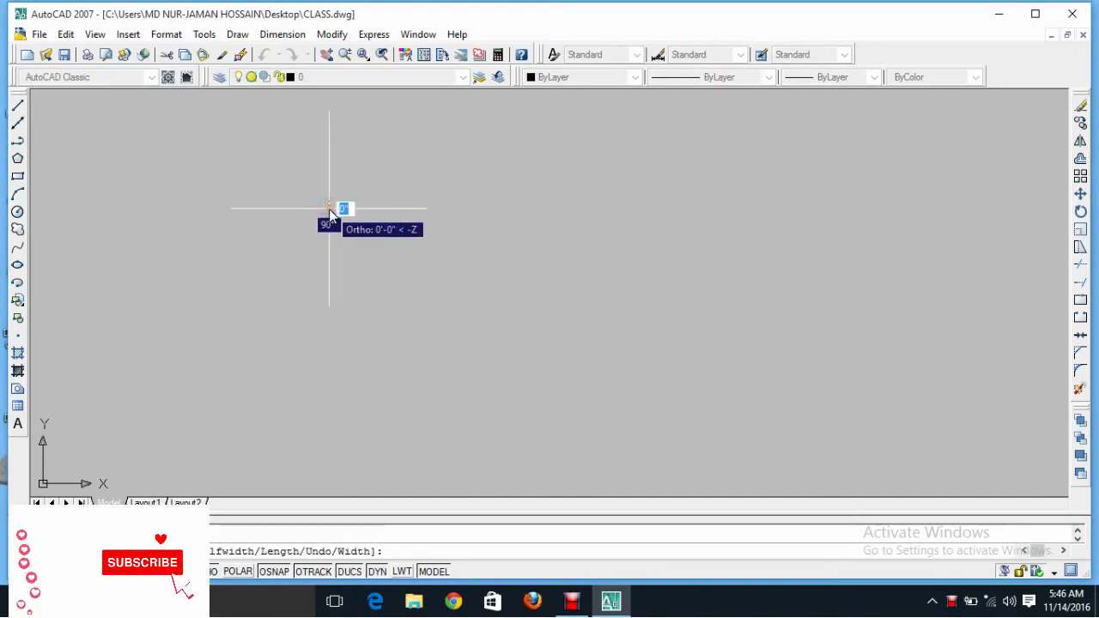
left_click(505, 203)
left_click(483, 375)
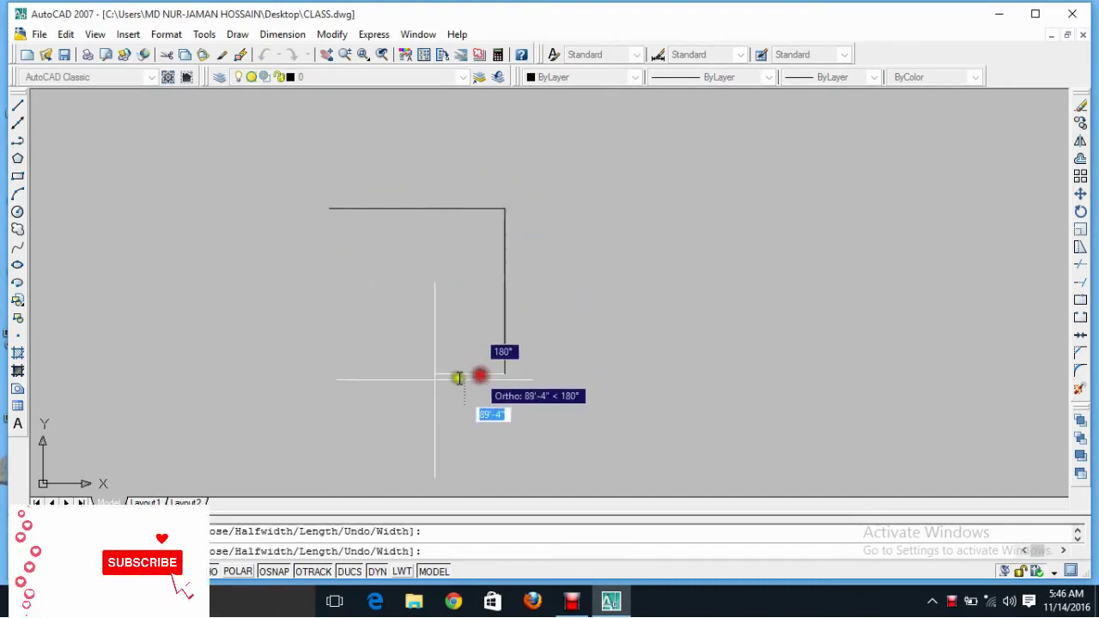
left_click(249, 412)
- Extend the same polyline through further overlapping rectangular loops and end it
left_click(241, 192)
left_click(444, 163)
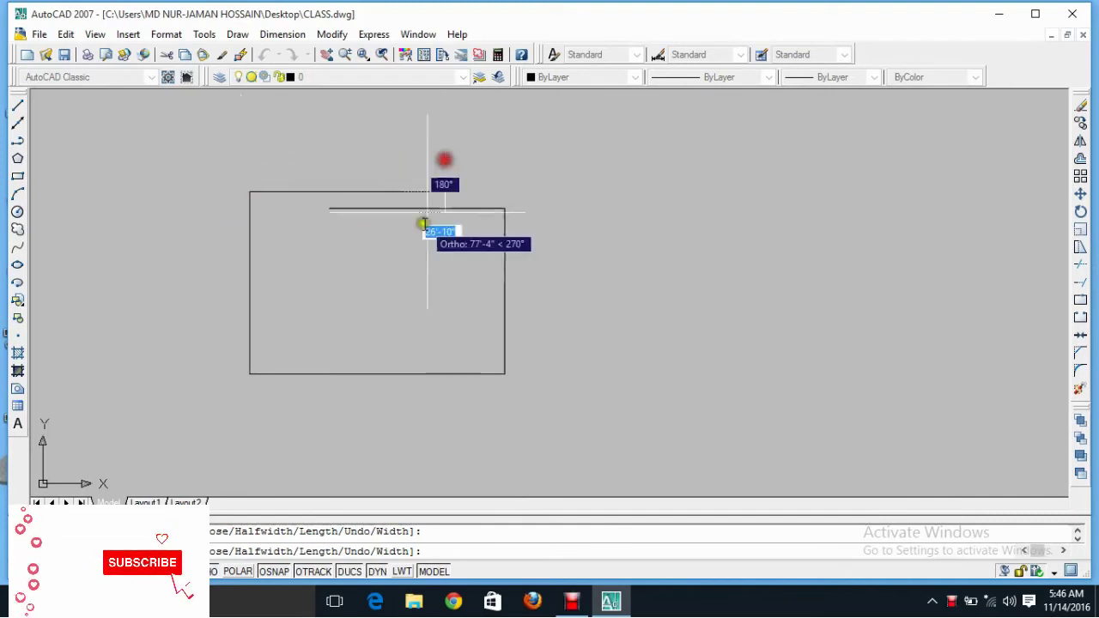
left_click(380, 351)
left_click(812, 298)
left_click(785, 170)
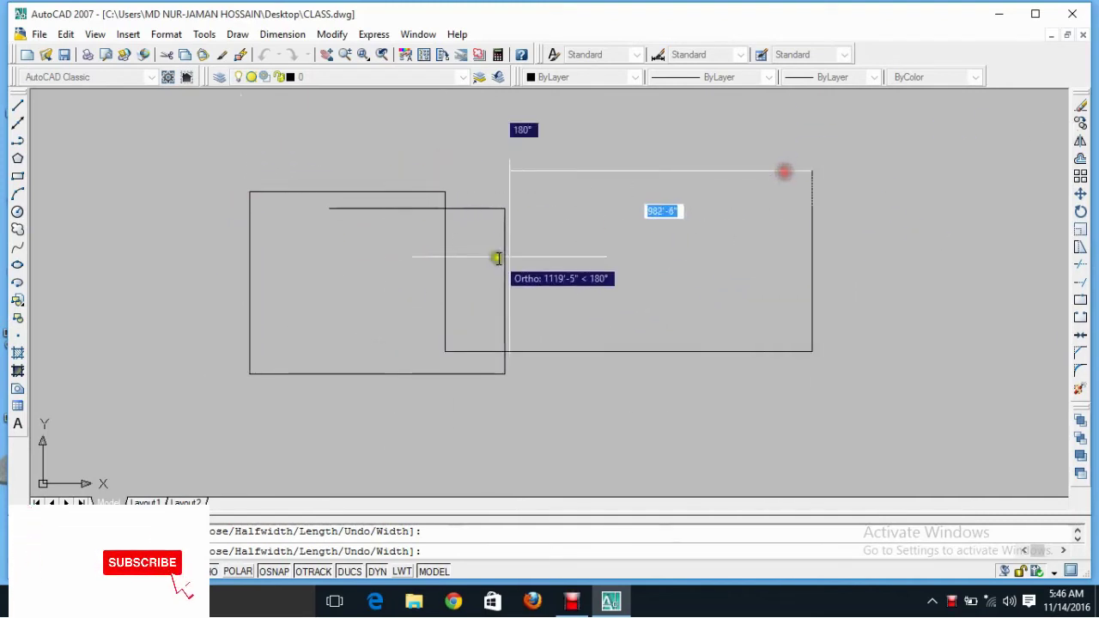
left_click(311, 278)
left_click(311, 317)
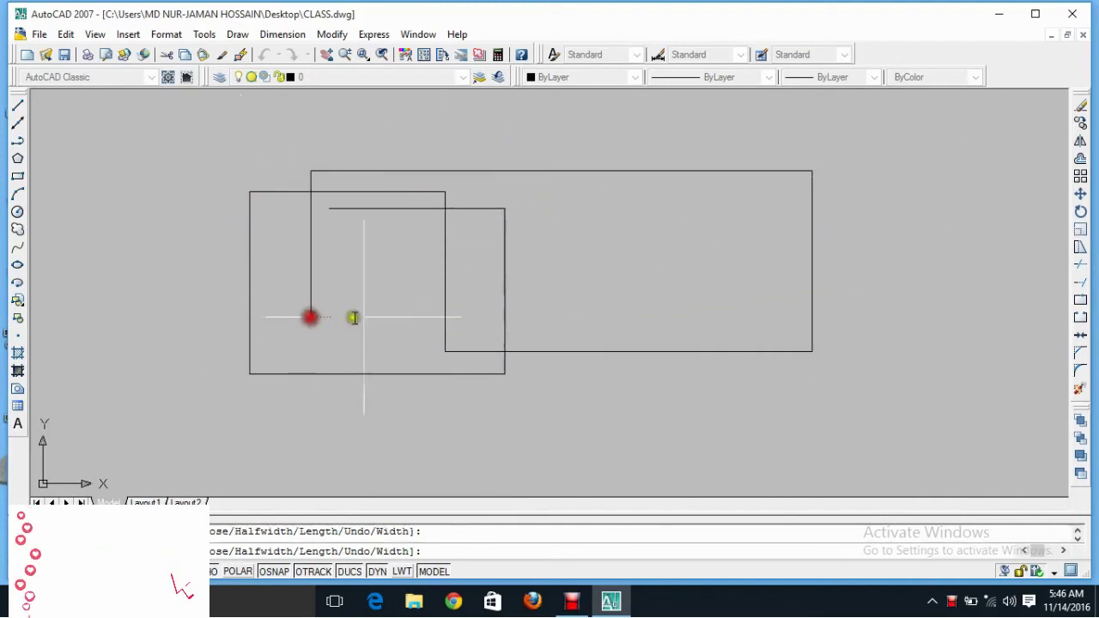
left_click(698, 317)
key("Return")
middle_click_drag(516, 322, 524, 332)
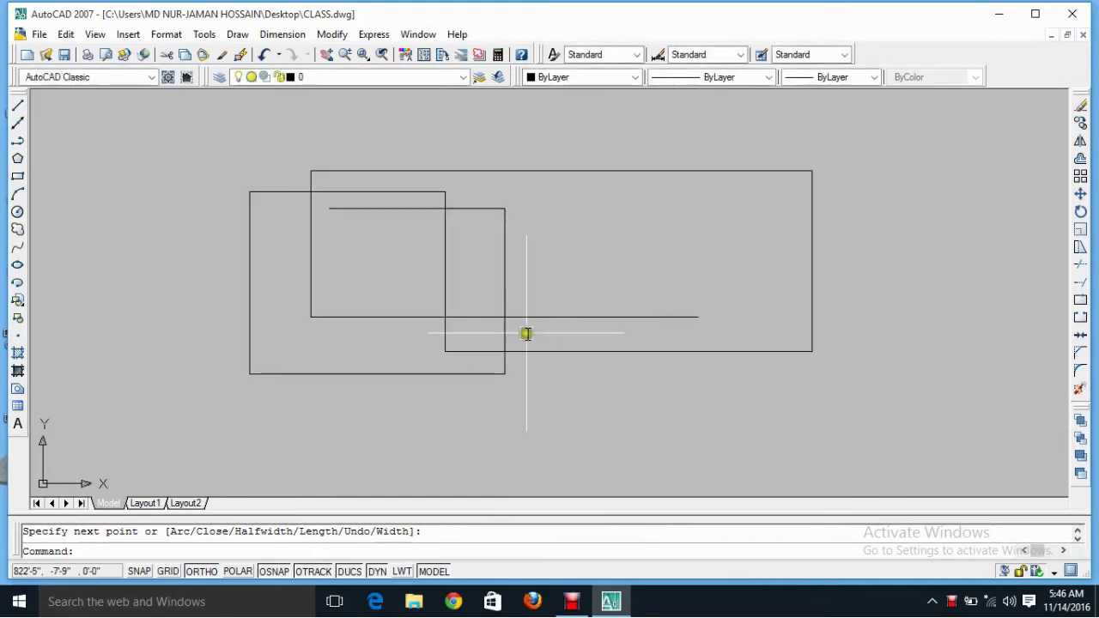
mouse_move(464, 288)
middle_mouse_down()
mouse_move(375, 302)
mouse_move(386, 292)
middle_mouse_up()
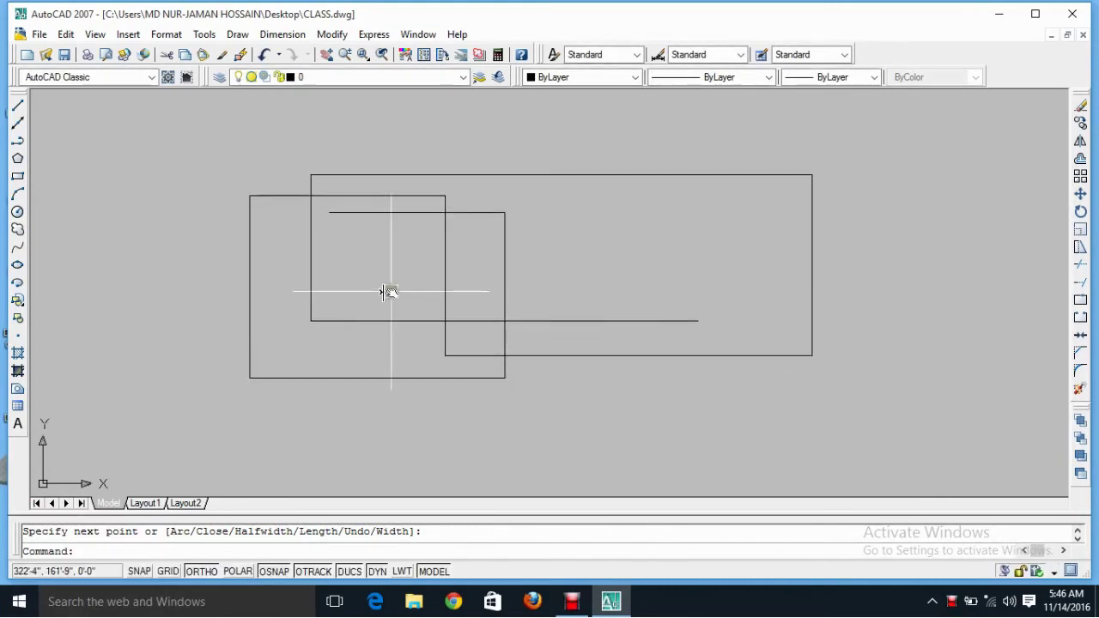
key("Return")
- Zoom to All, then draw the outline's first line segments right of the polyline, undoing one
type("a")
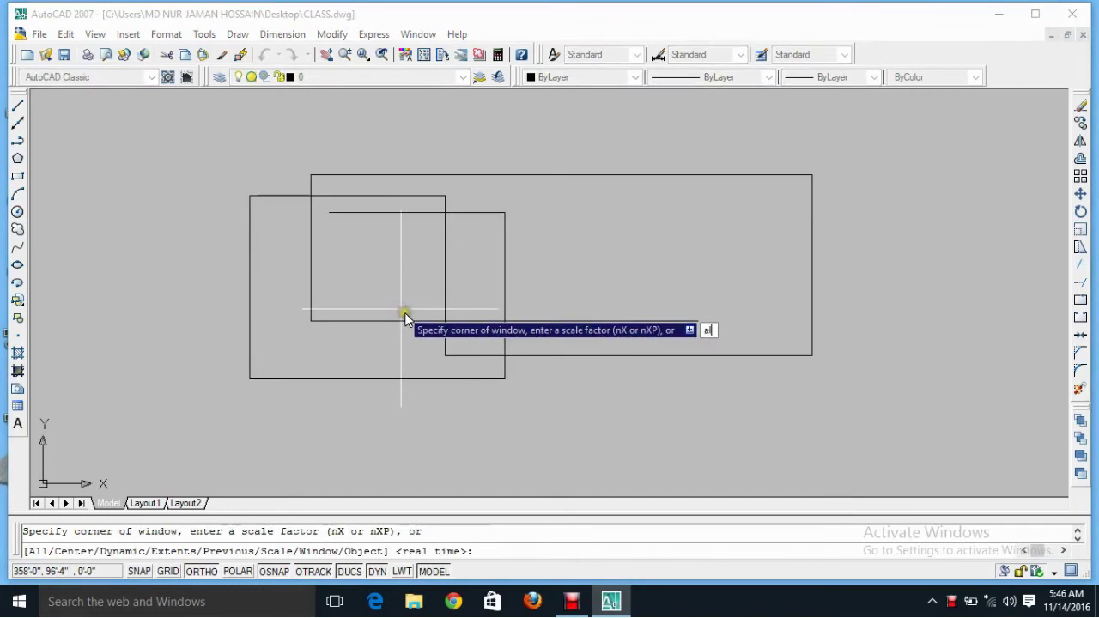
key("Return")
scroll(410, 312, "down", 5)
middle_click_drag(405, 307, 320, 289)
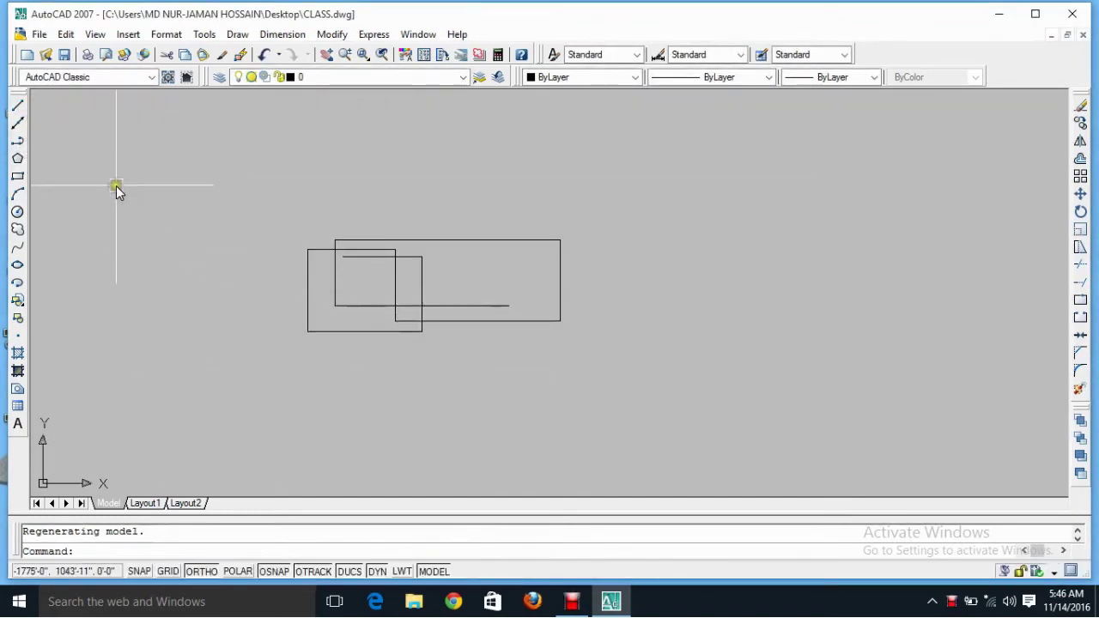
type("l")
key("Return")
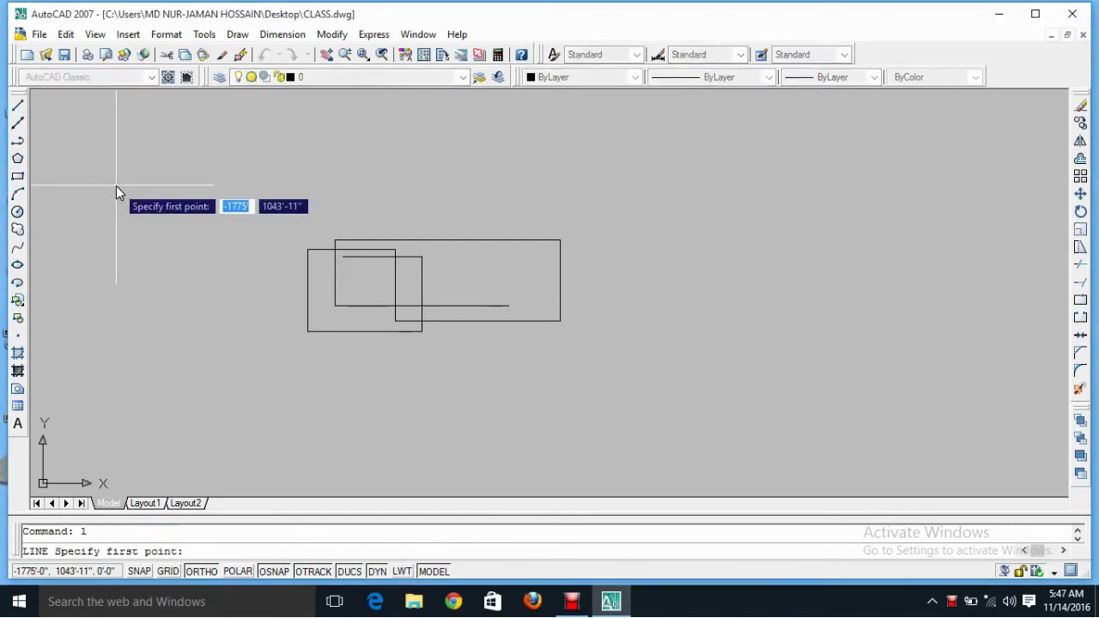
middle_click_drag(353, 261, 354, 252)
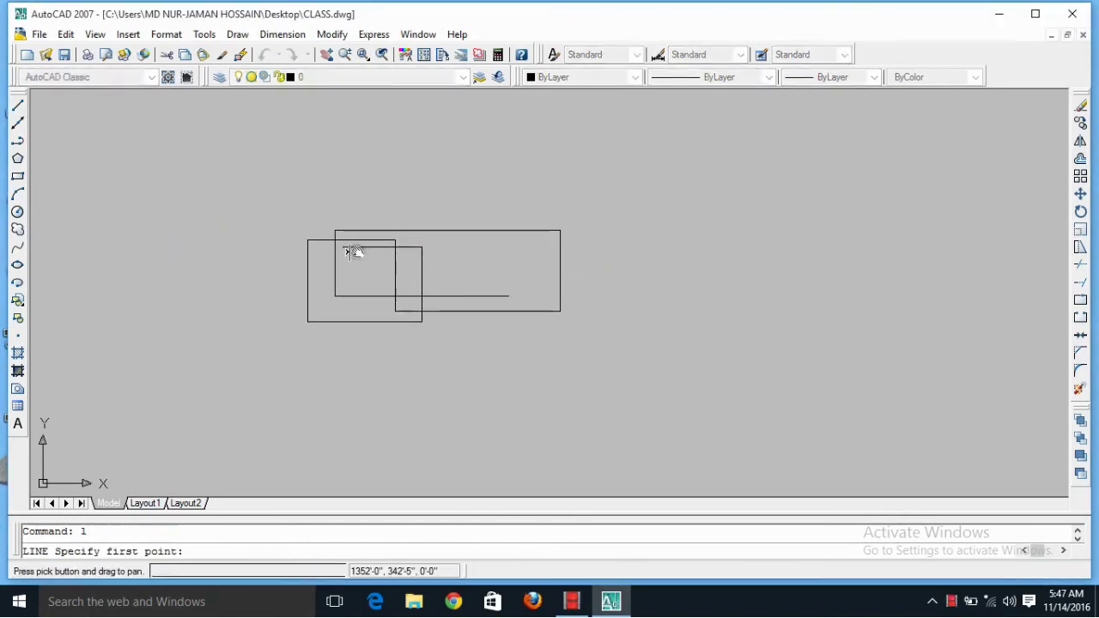
left_click(651, 221)
left_click(933, 211)
left_click(864, 395)
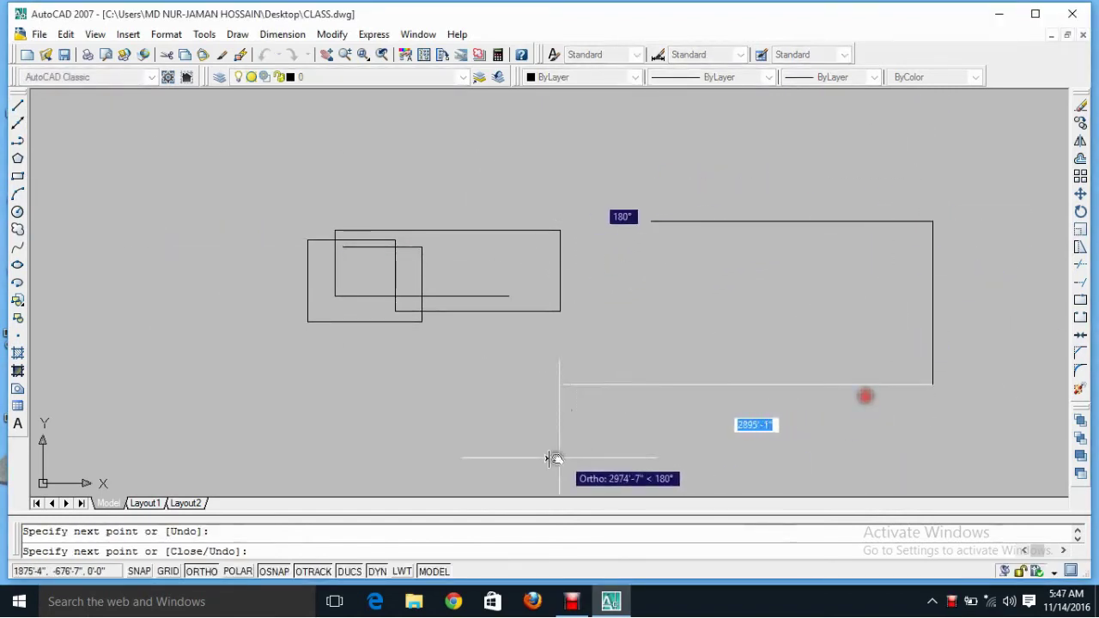
left_click(548, 456)
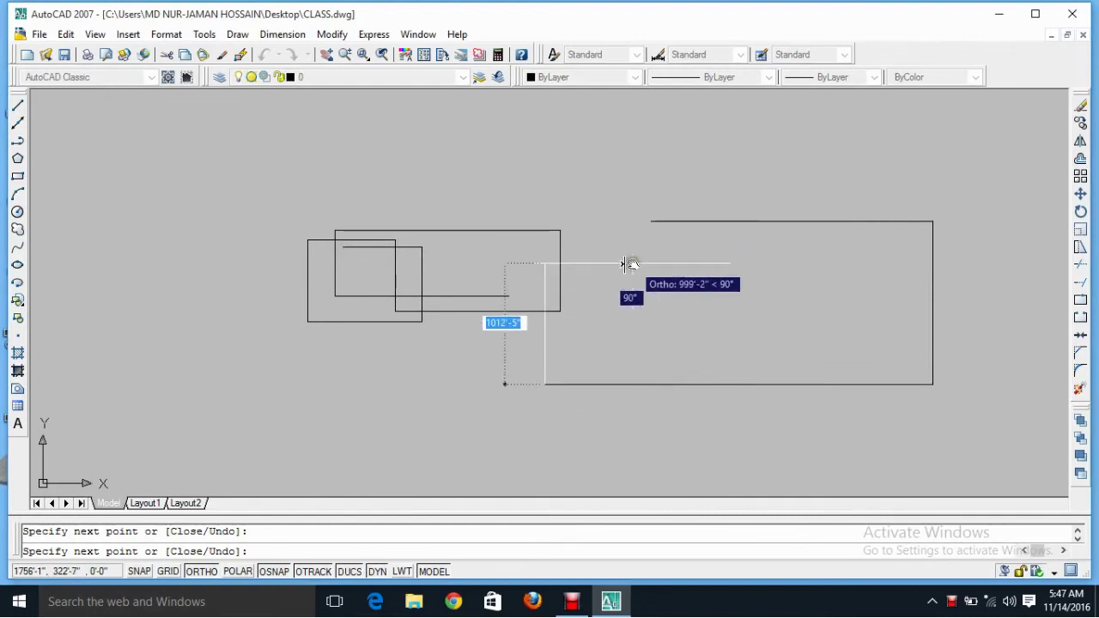
key("ctrl+z")
- Continue the lines to form the overlapping rectangular notch and finish the outline
left_click(606, 292)
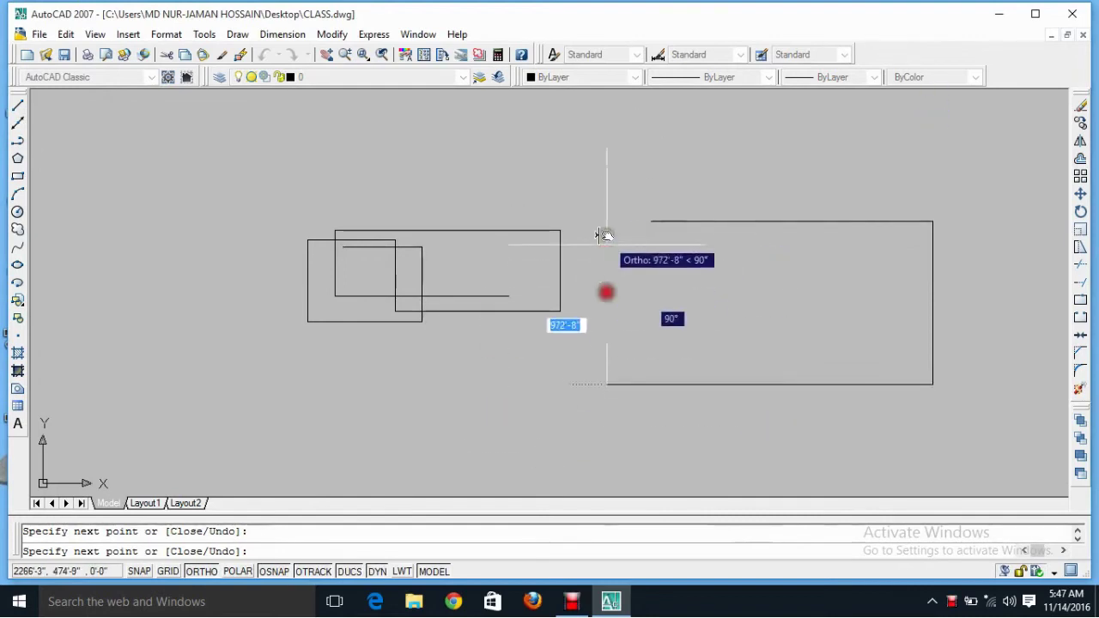
left_click(606, 169)
left_click(724, 169)
left_click(707, 304)
left_click(853, 306)
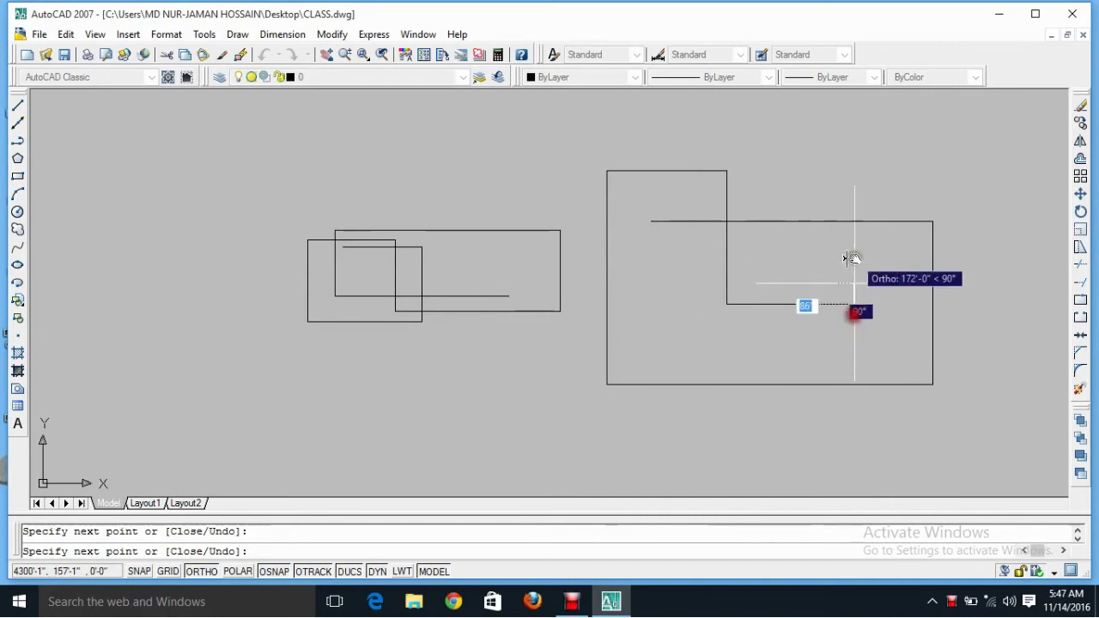
left_click(853, 186)
key("Return")
middle_click_drag(638, 281, 638, 272)
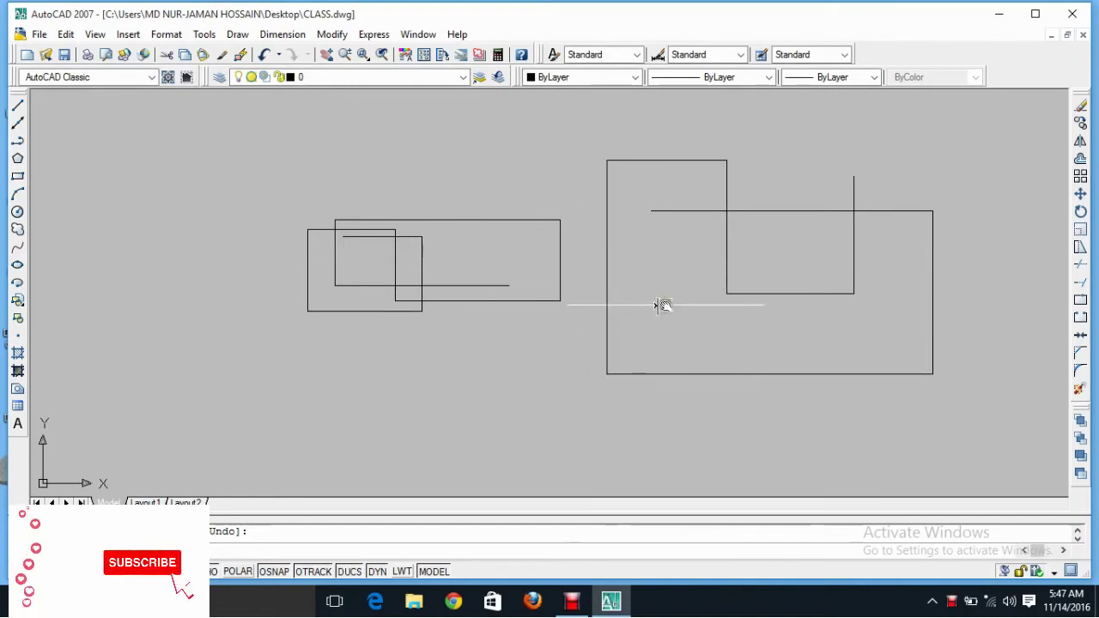
left_click(607, 258)
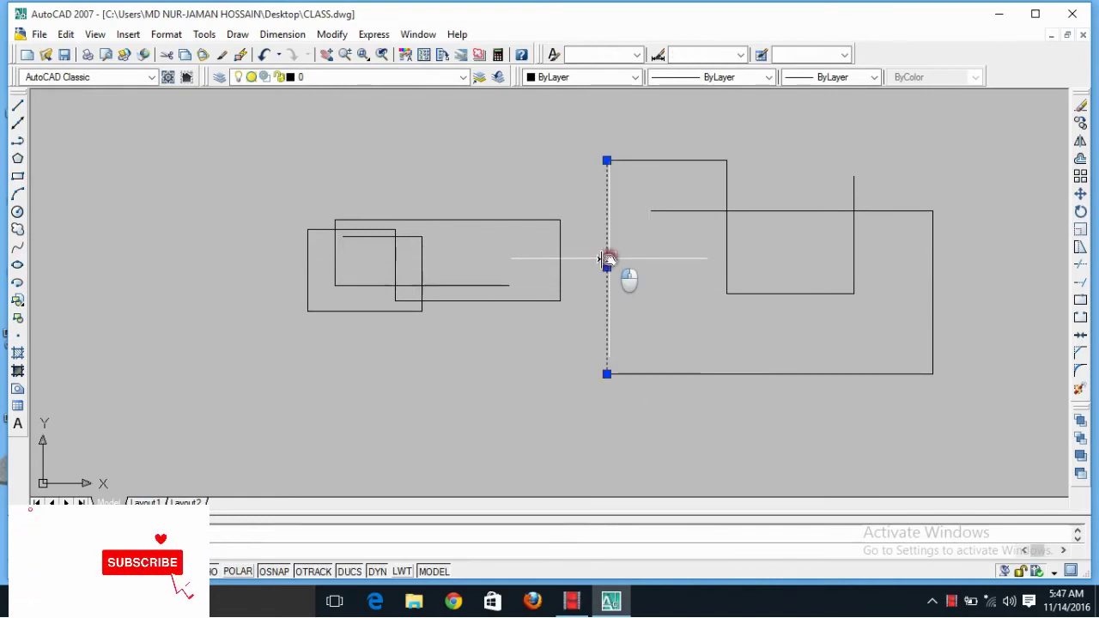
- Try selecting the outline's edges and the left rectangle group, clearing each selection
left_click(643, 161)
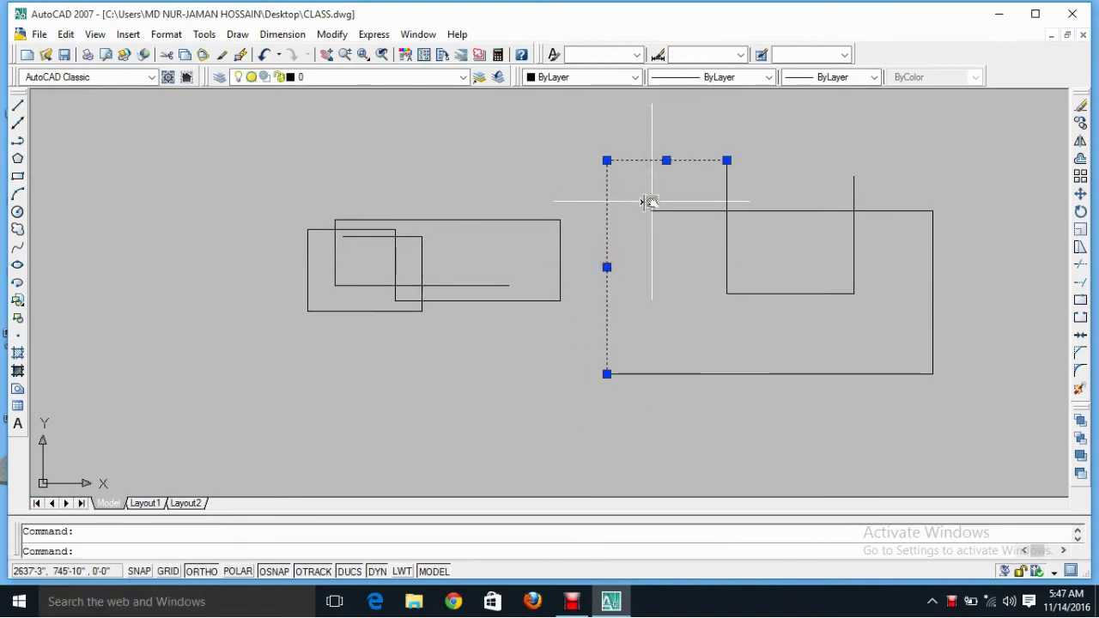
left_click(684, 374)
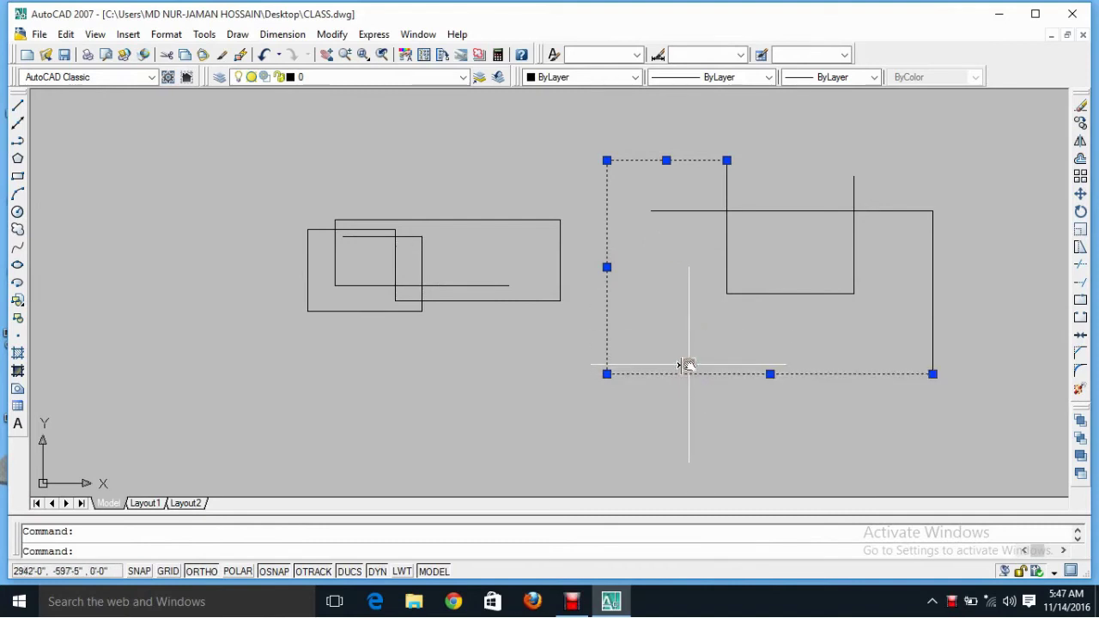
key("Escape")
left_click(594, 327)
left_click(445, 221)
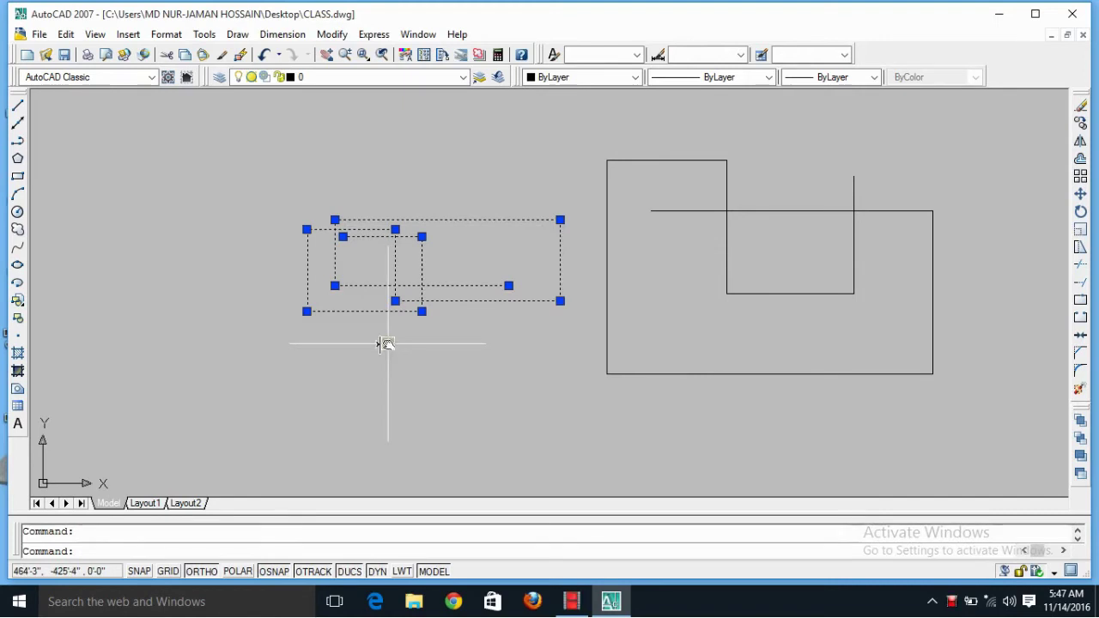
key("Escape")
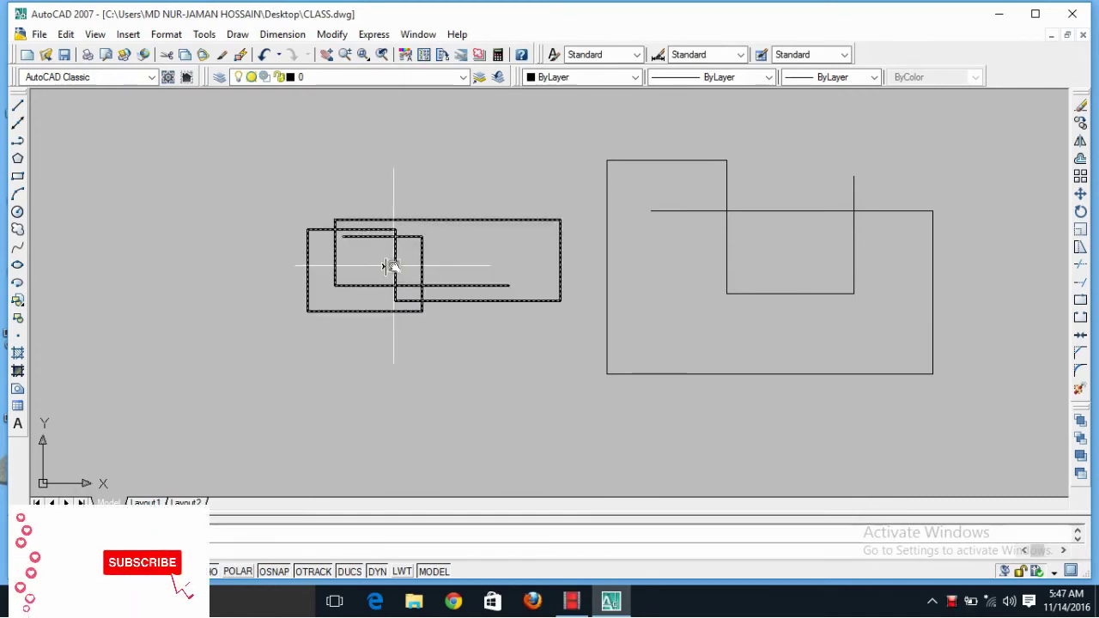
left_click(390, 266)
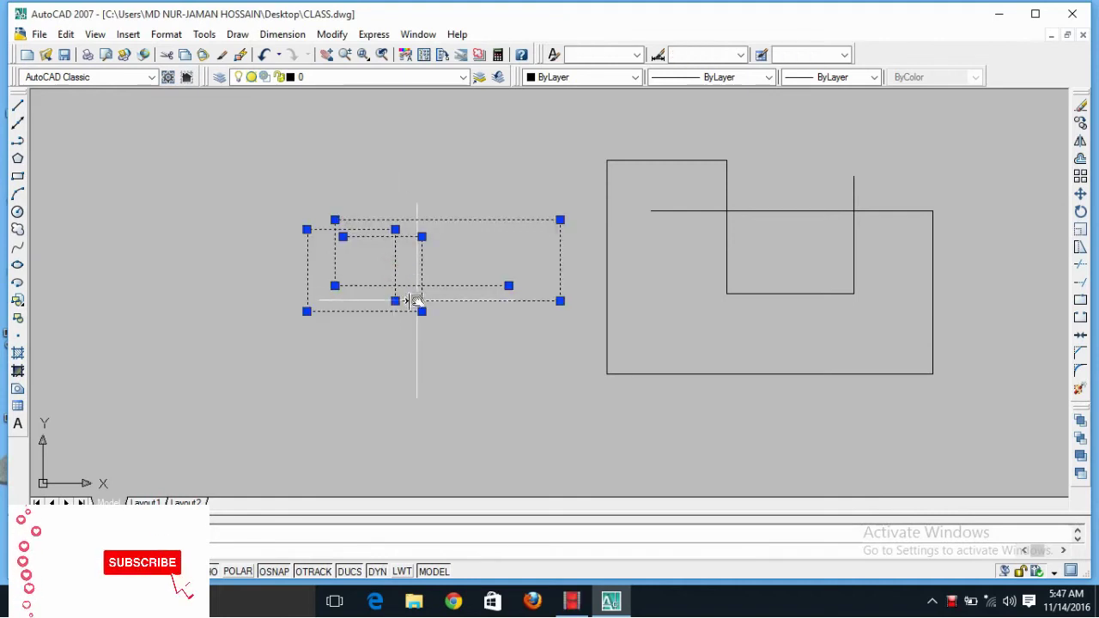
key("Escape")
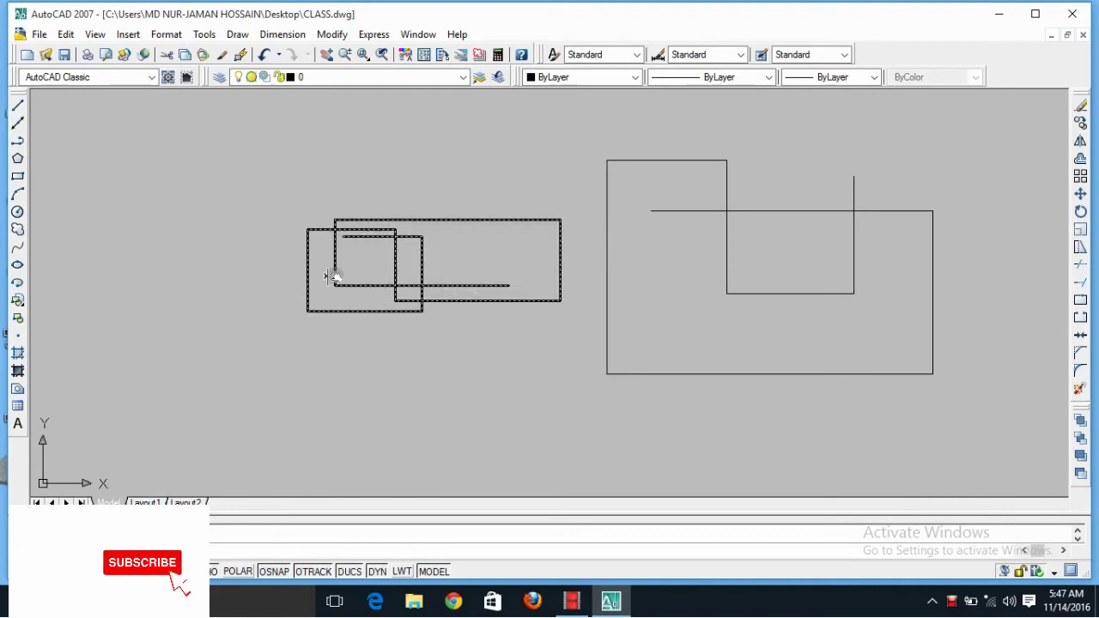
left_click(299, 255)
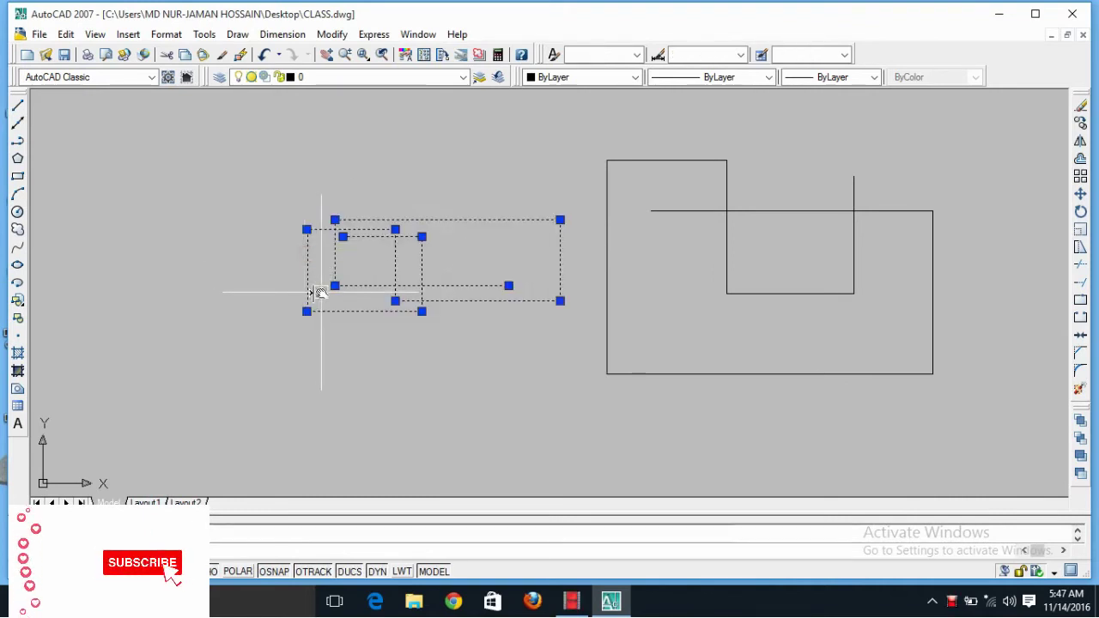
key("Escape")
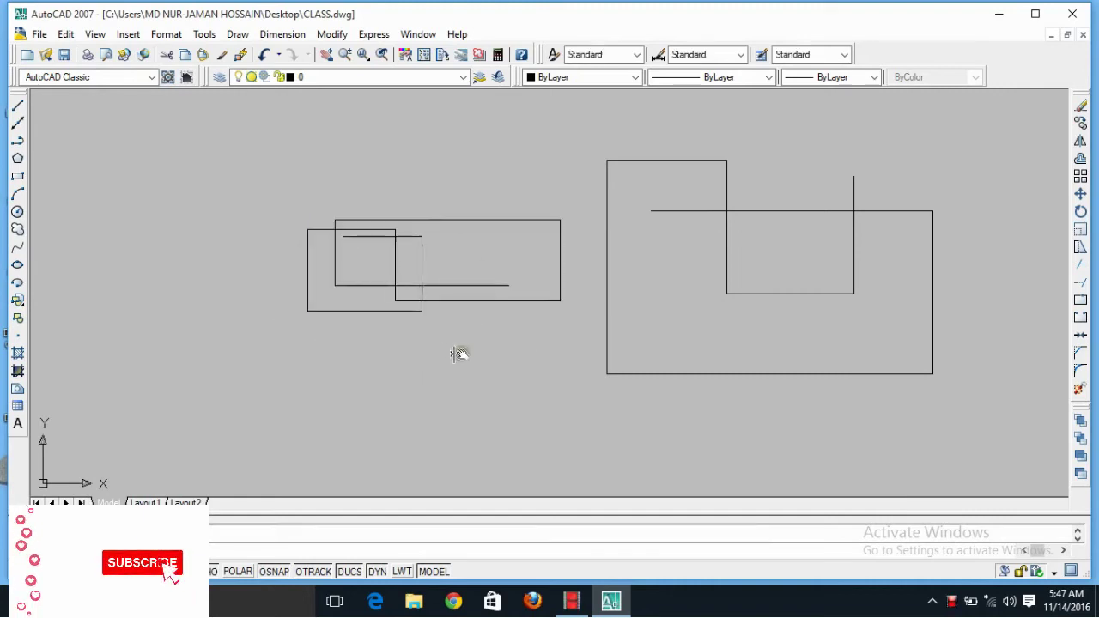
- Delete the vertical line from the right shape
left_click(600, 273)
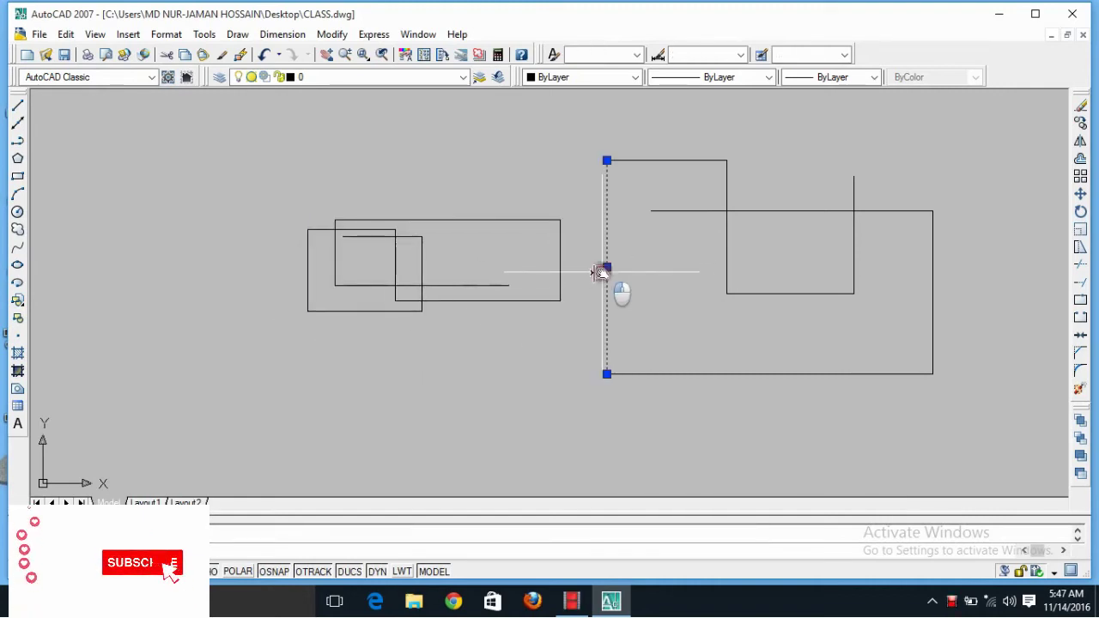
key("Delete")
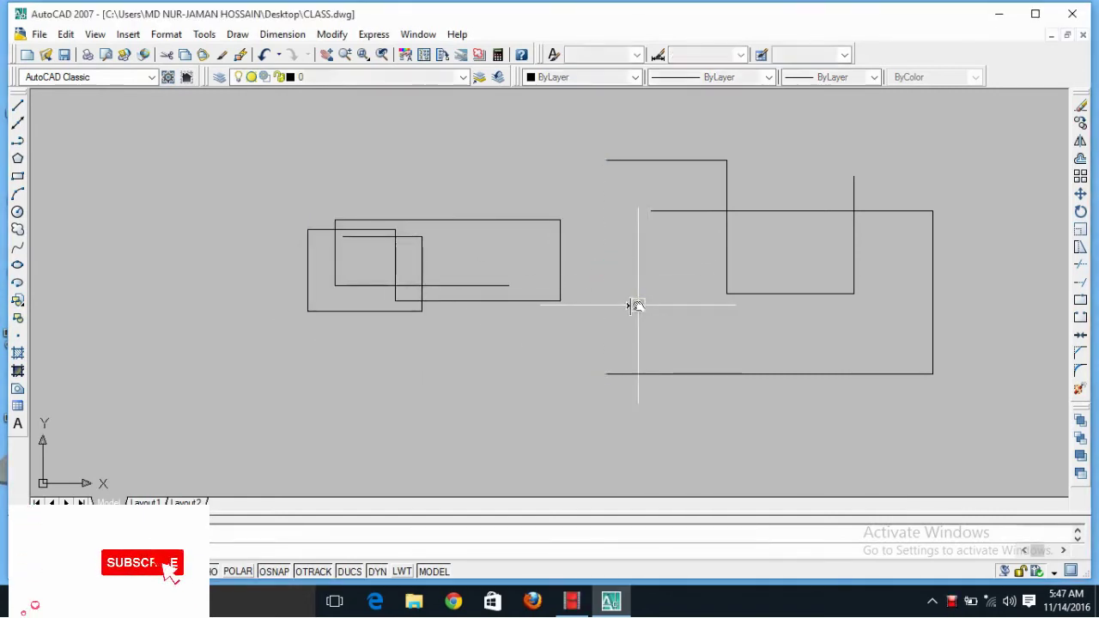
left_click(310, 265)
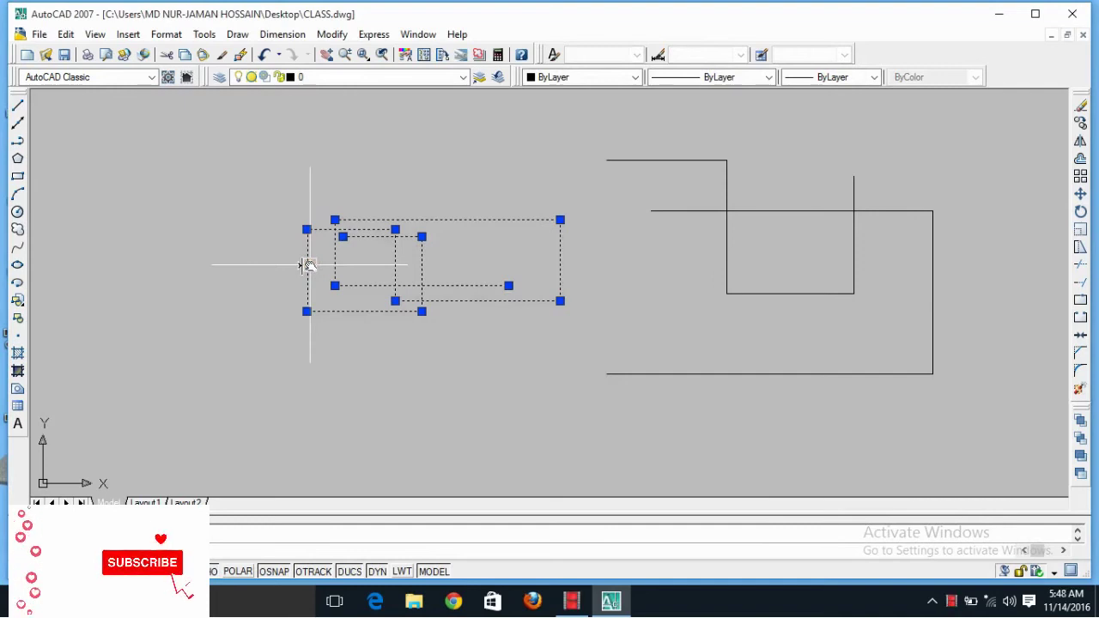
key("Escape")
- Close the External References palette opened by ER, then window-select every object and delete it
middle_click_drag(425, 305, 423, 287)
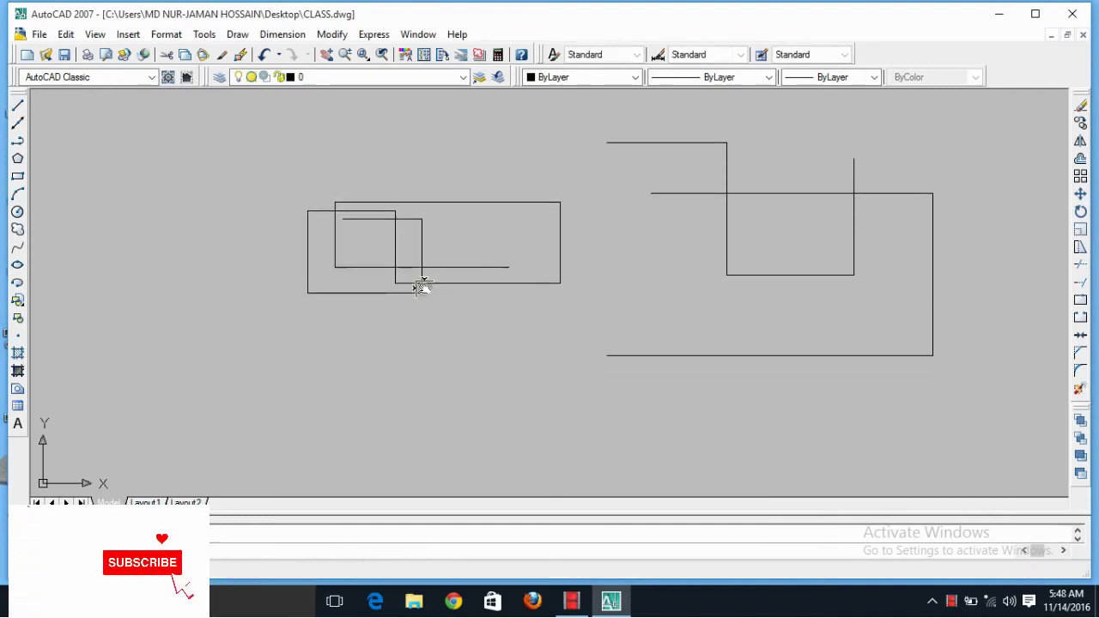
left_click(943, 146)
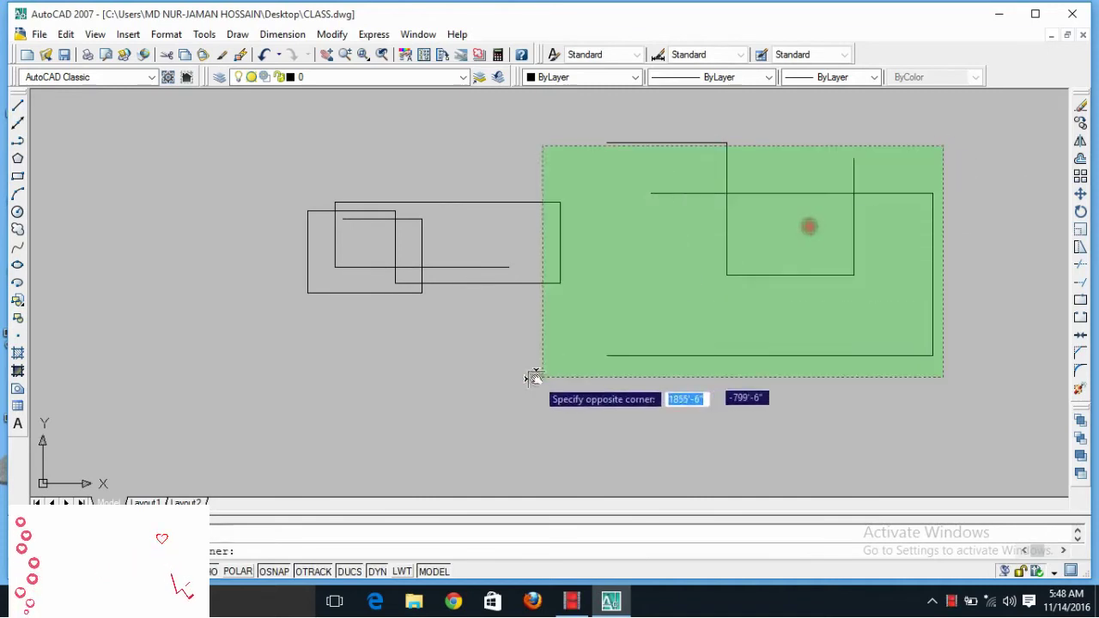
left_click(331, 391)
type("er")
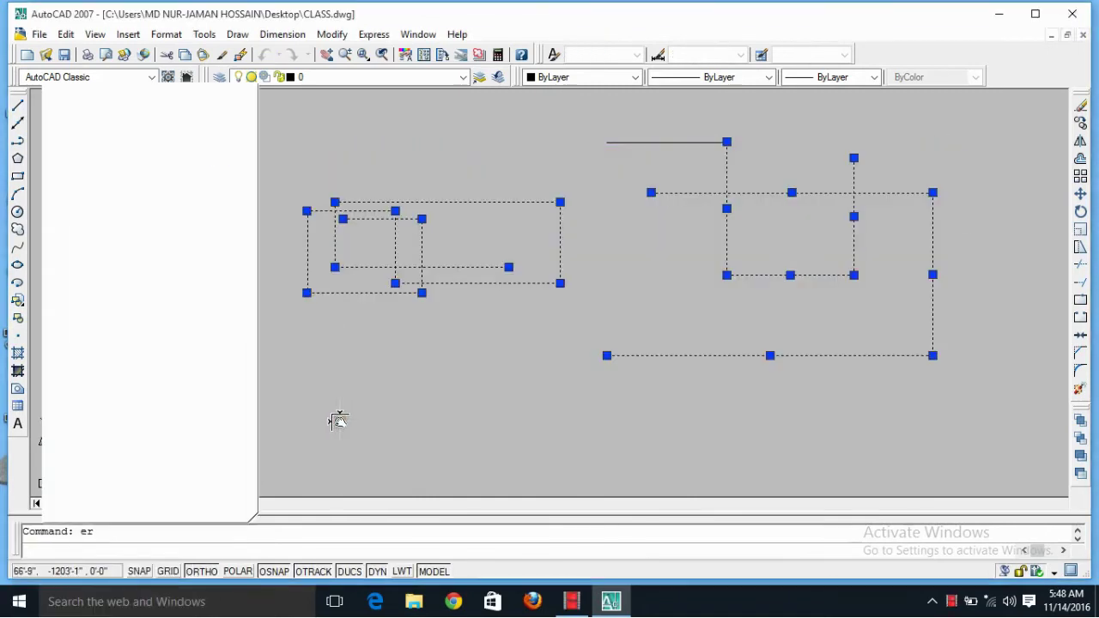
key("Return")
key("Escape")
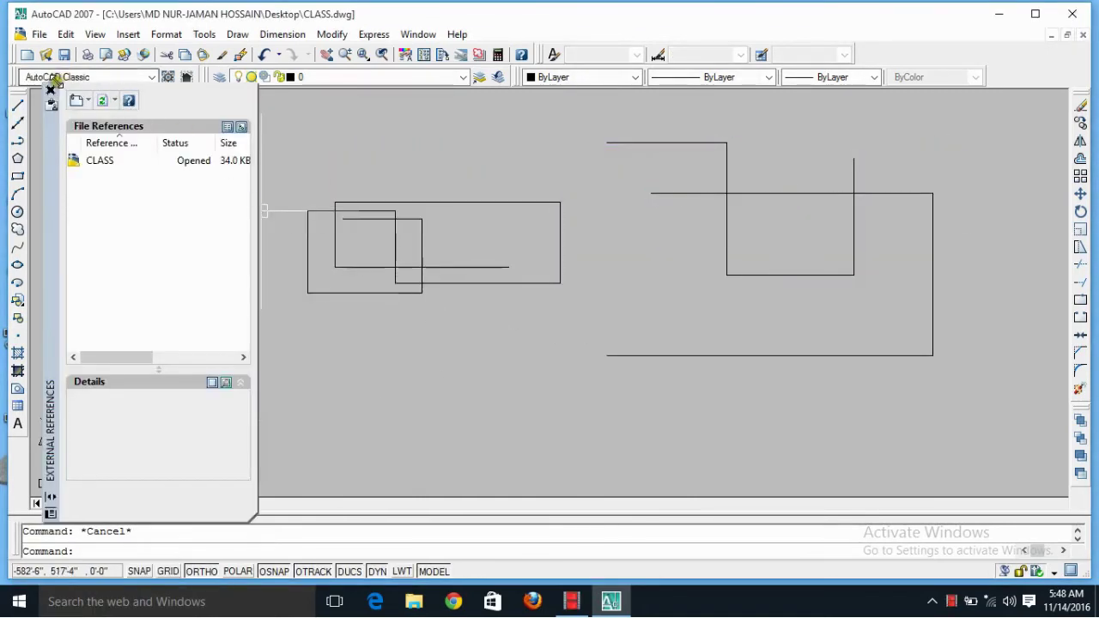
left_click(50, 89)
left_click(1005, 139)
left_click(412, 387)
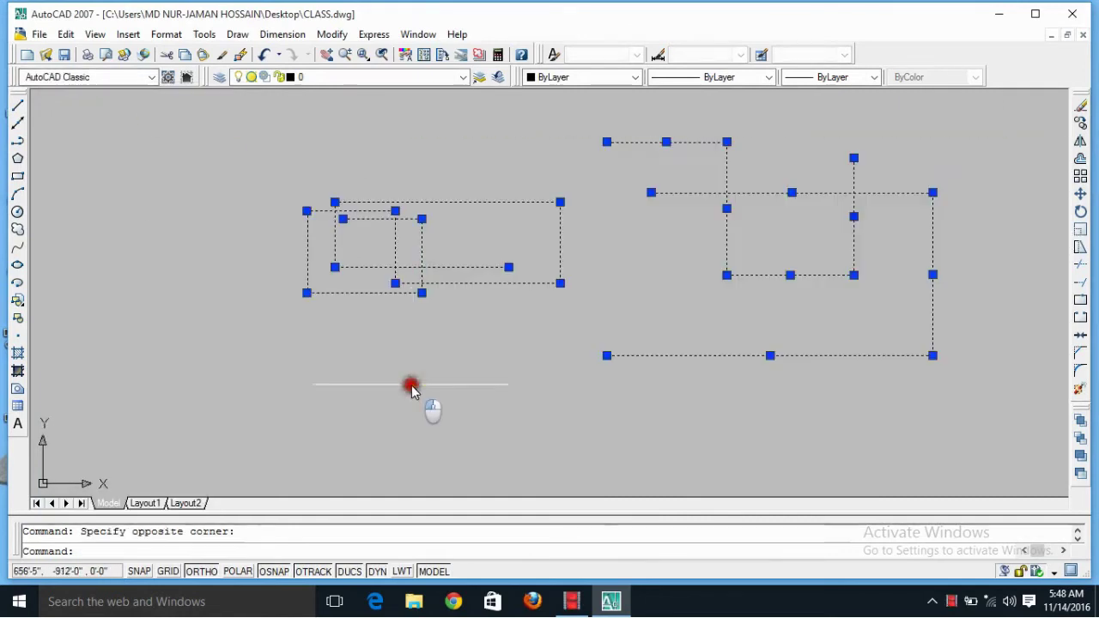
key("Delete")
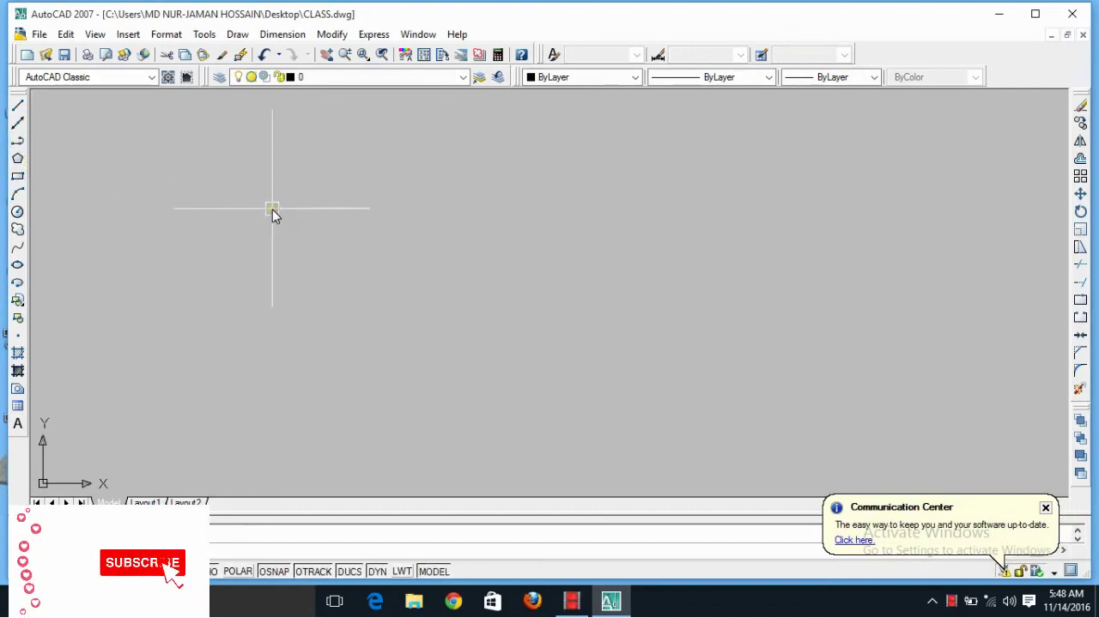
- Draw a 10-sided polygon inscribed in a circle in the middle of the empty drawing
left_click(17, 159)
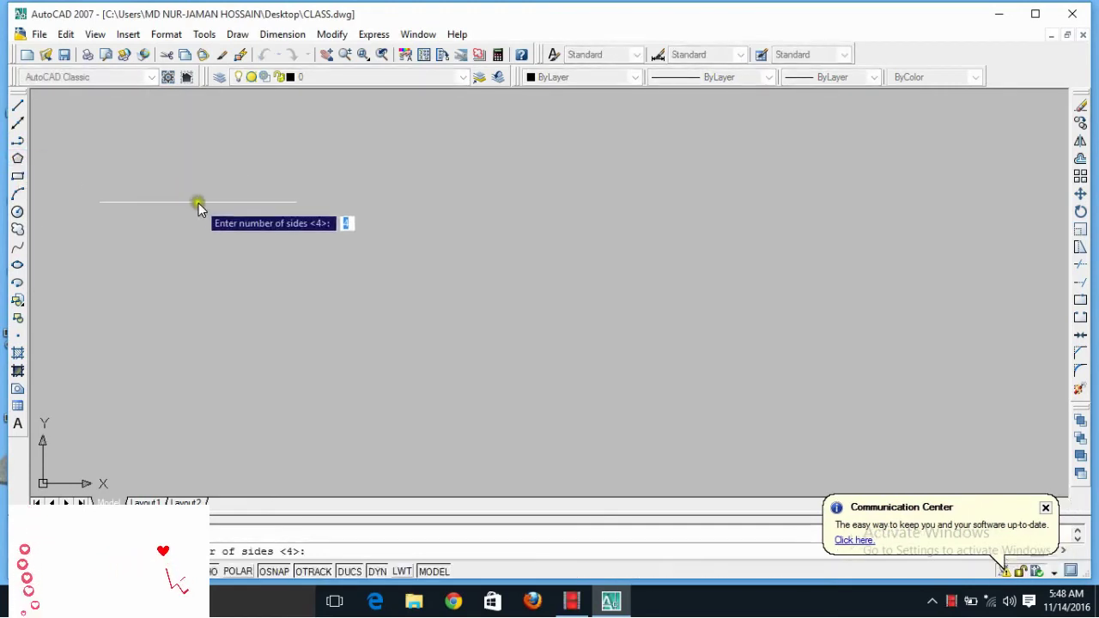
key("Escape")
type("pol")
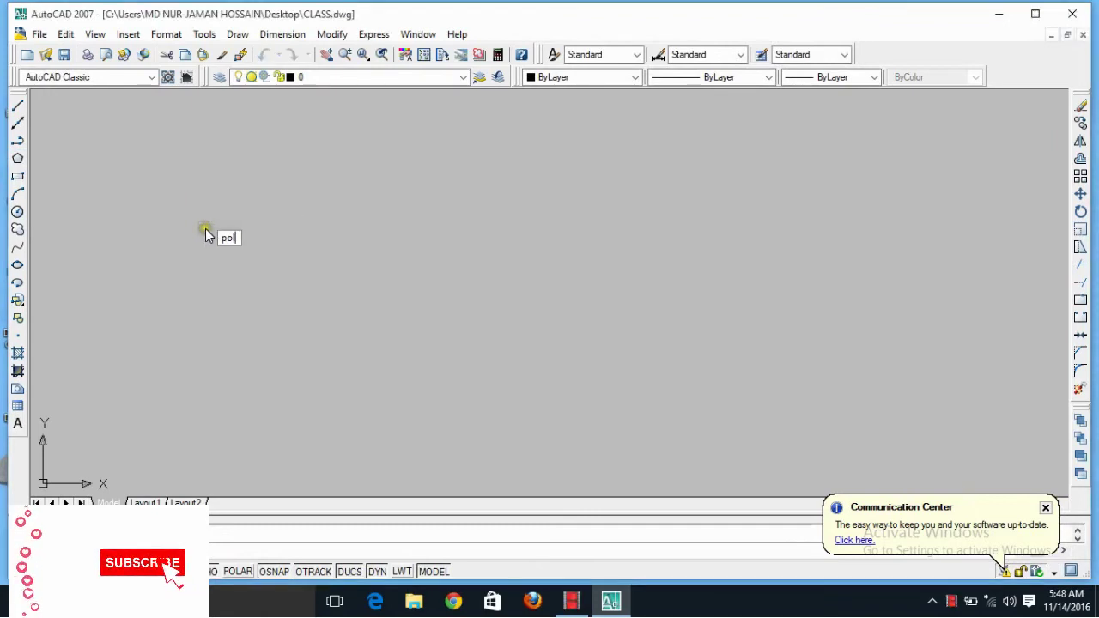
key("Return")
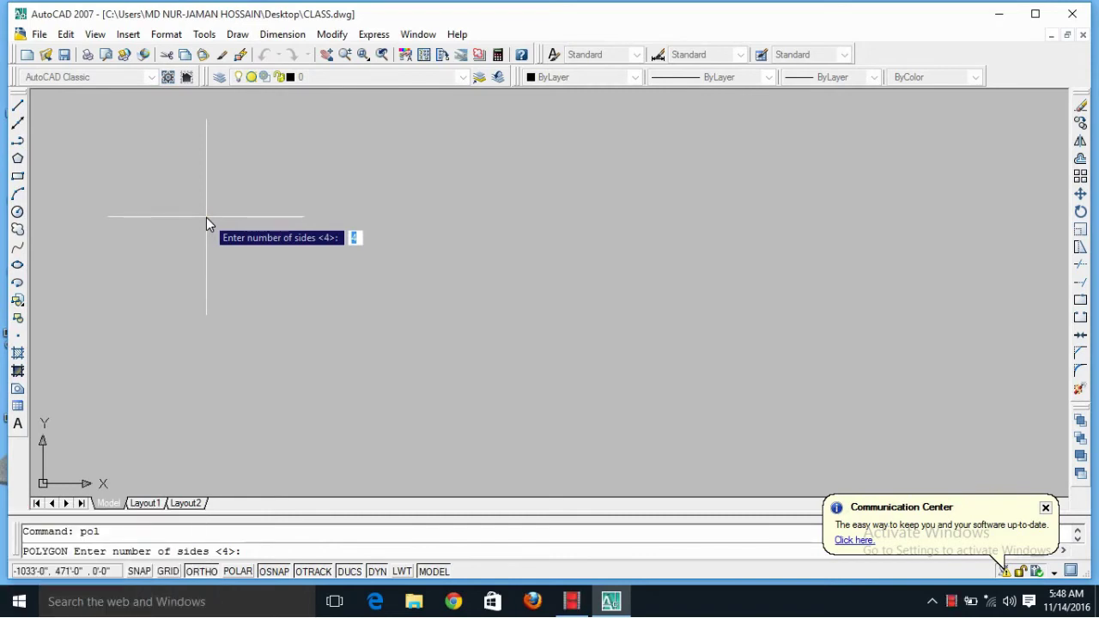
type("2")
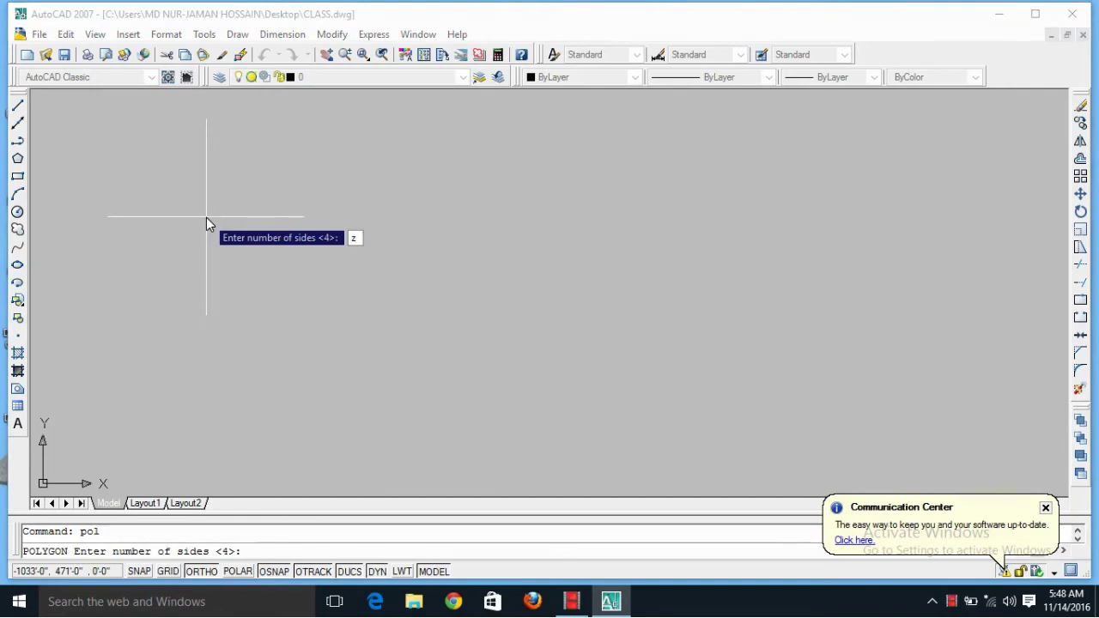
key("BackSpace")
type("1")
type("0")
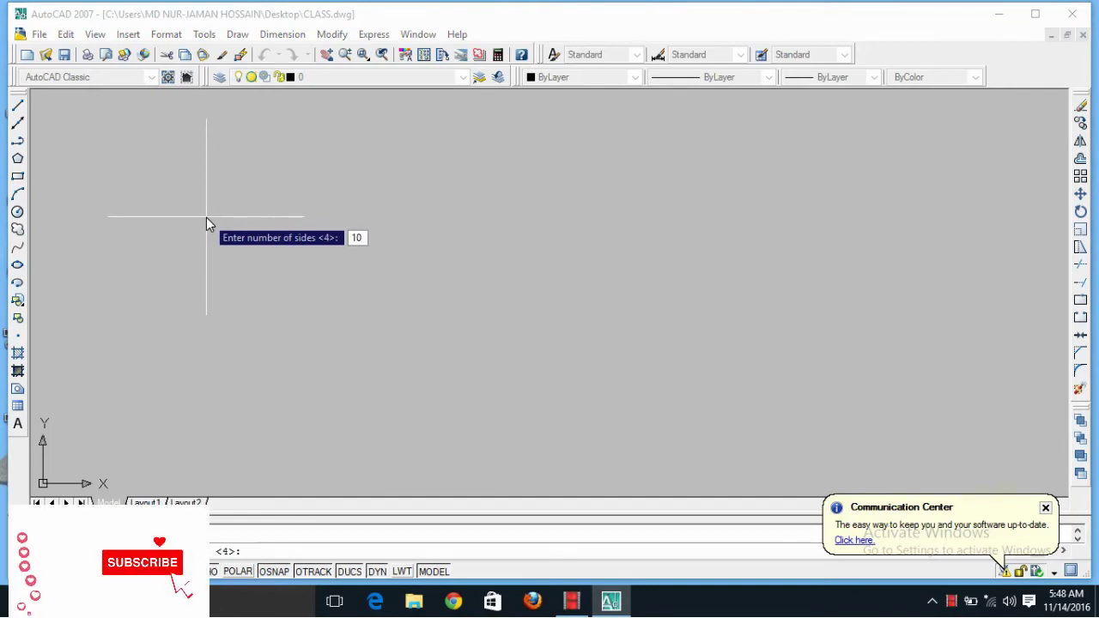
key("Return")
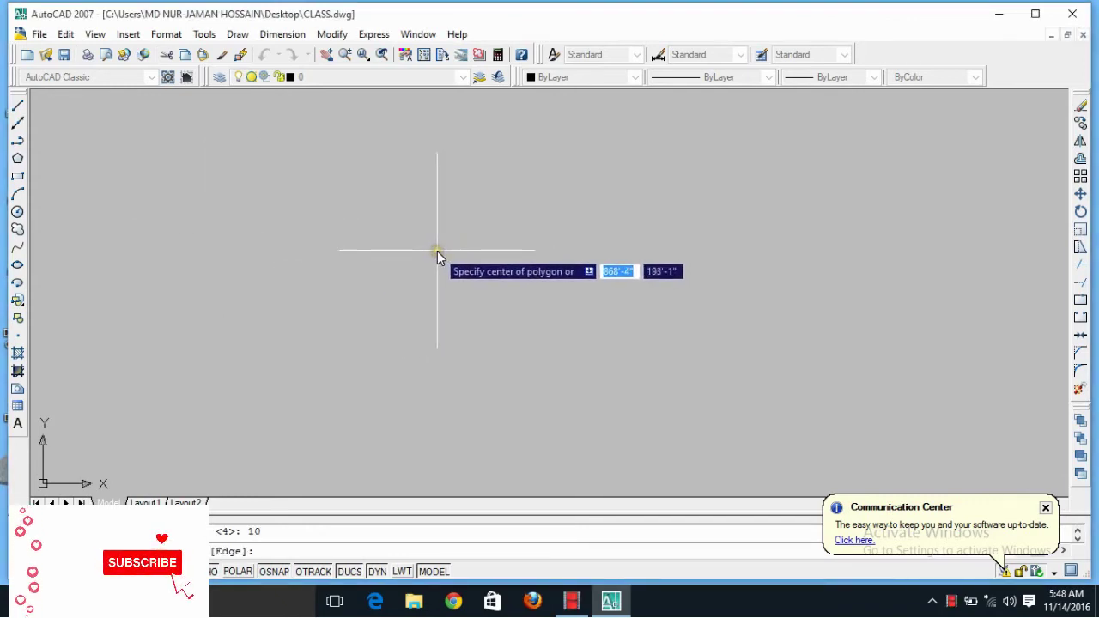
left_click(437, 251)
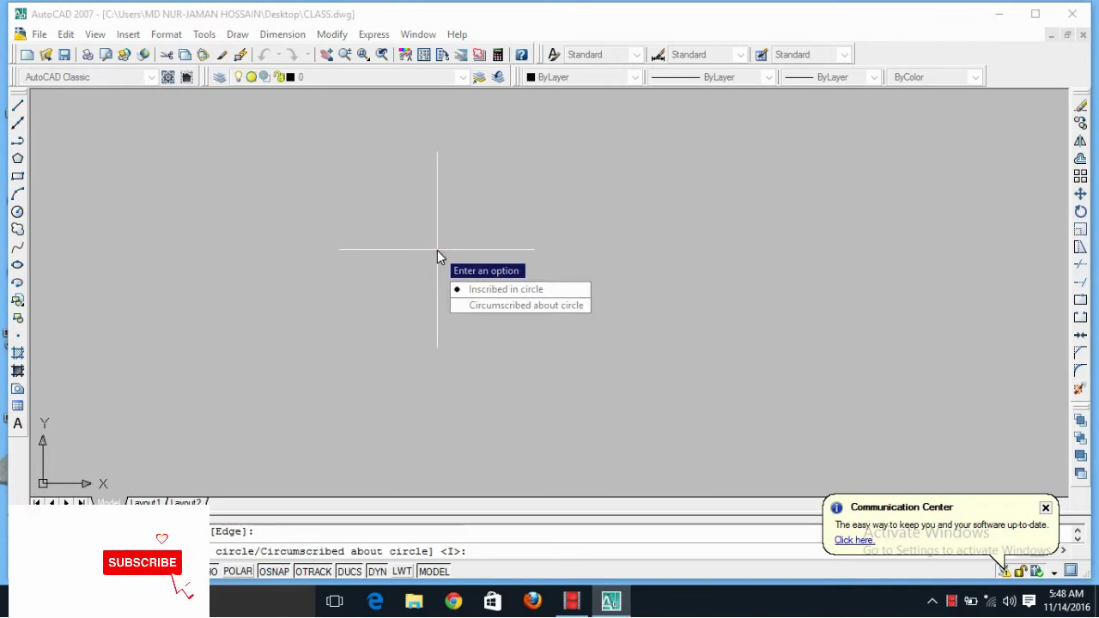
key("Return")
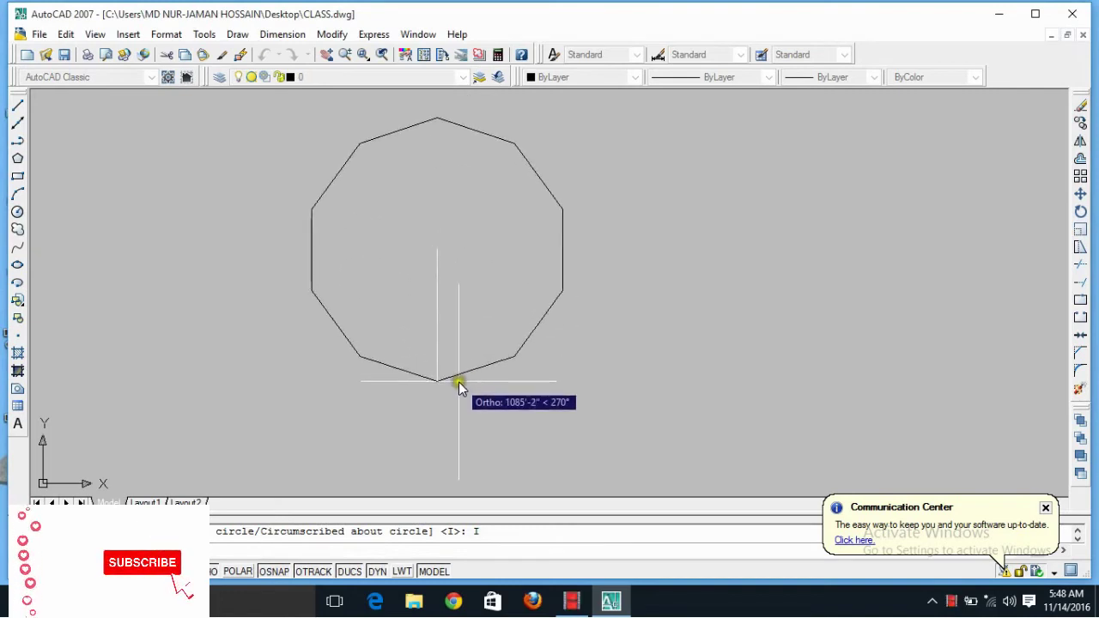
left_click(460, 384)
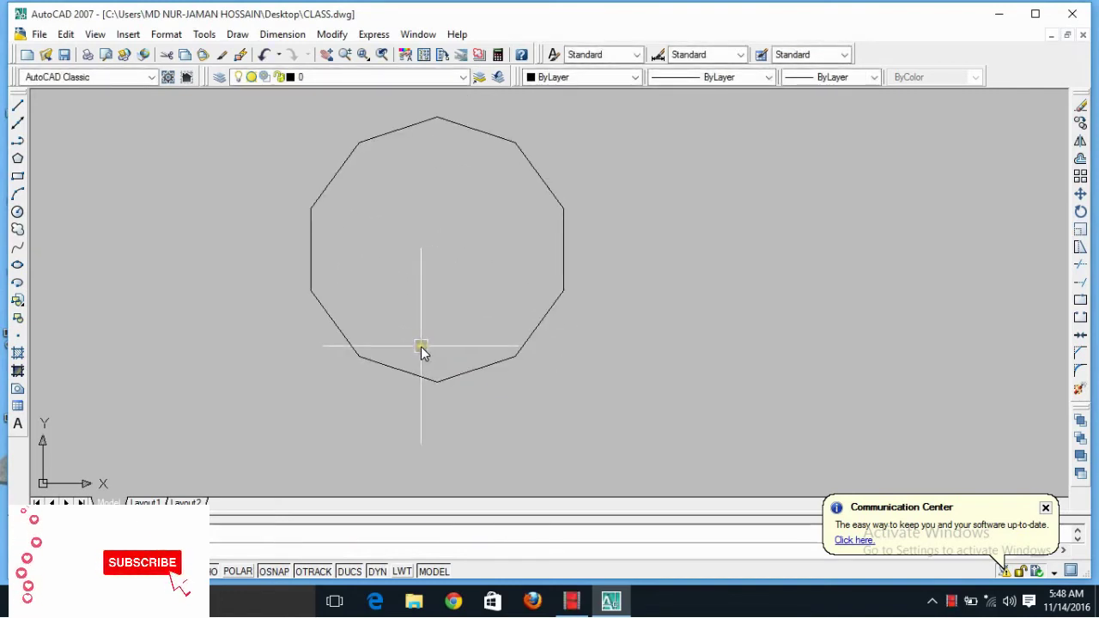
middle_click_drag(420, 352, 425, 424)
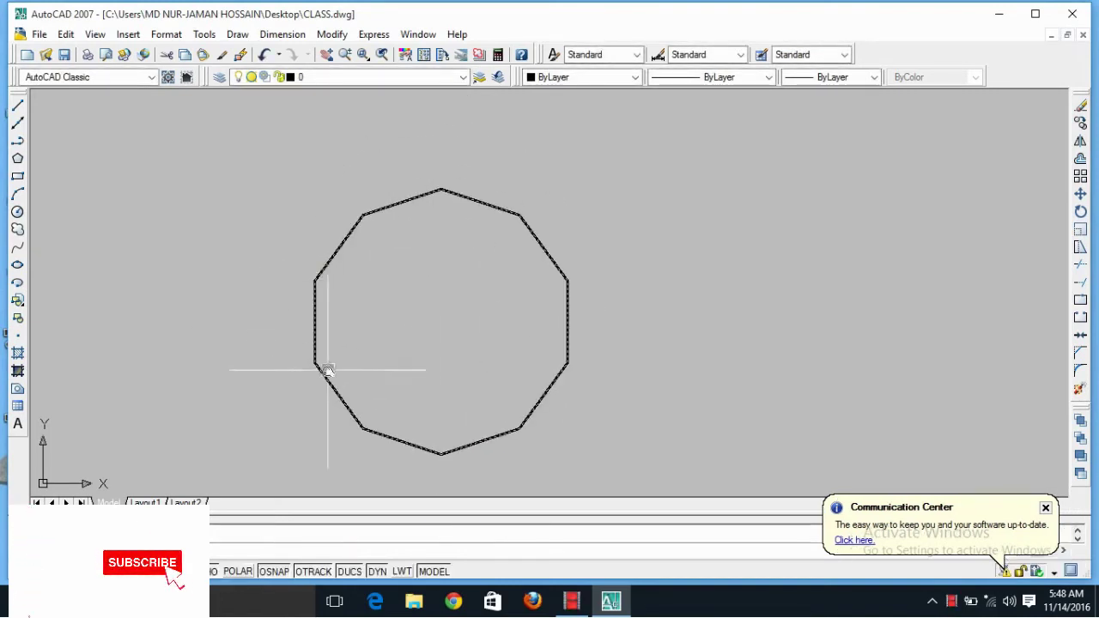
middle_click_drag(395, 369, 398, 314)
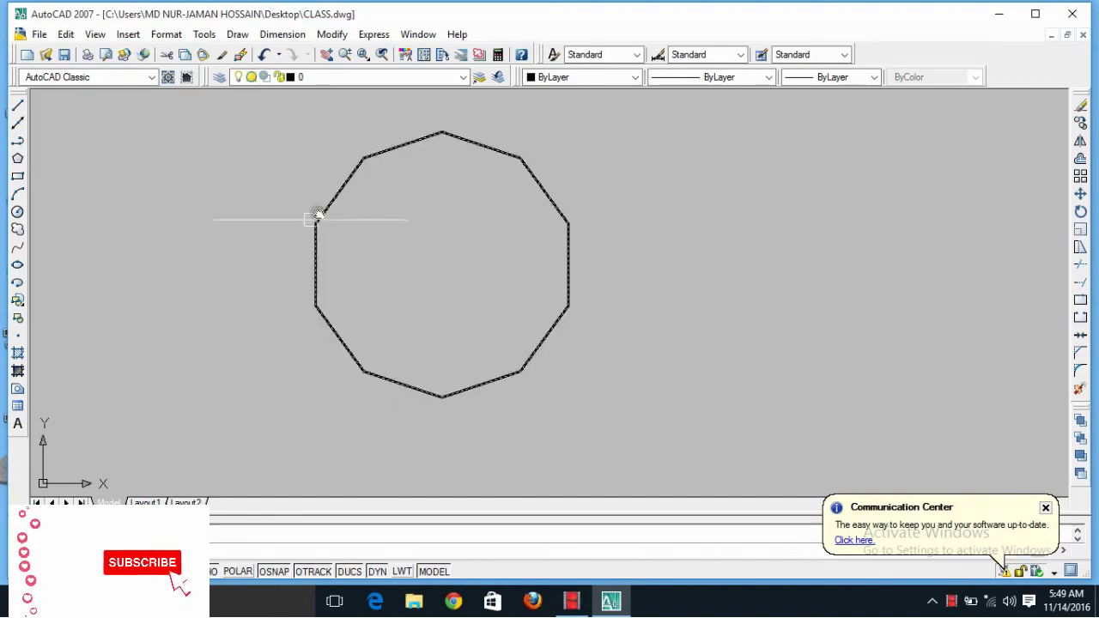
- Draw a 3-sided inscribed polygon centred on the decagon's centre
middle_click_drag(307, 293, 253, 270)
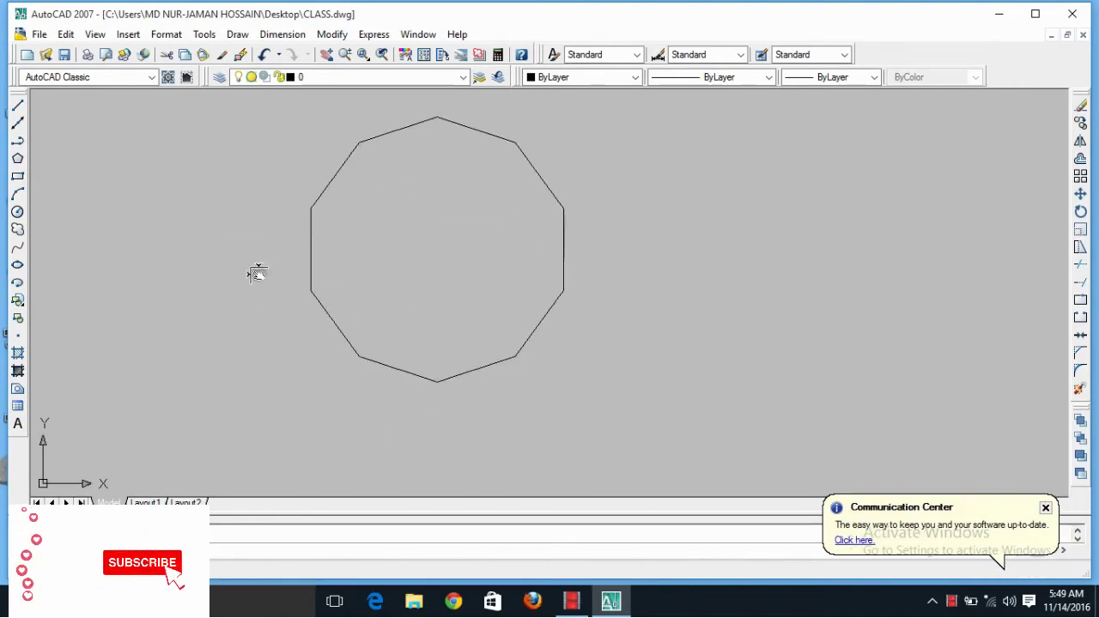
mouse_move(449, 250)
middle_mouse_down()
mouse_move(469, 280)
mouse_move(470, 343)
middle_mouse_up()
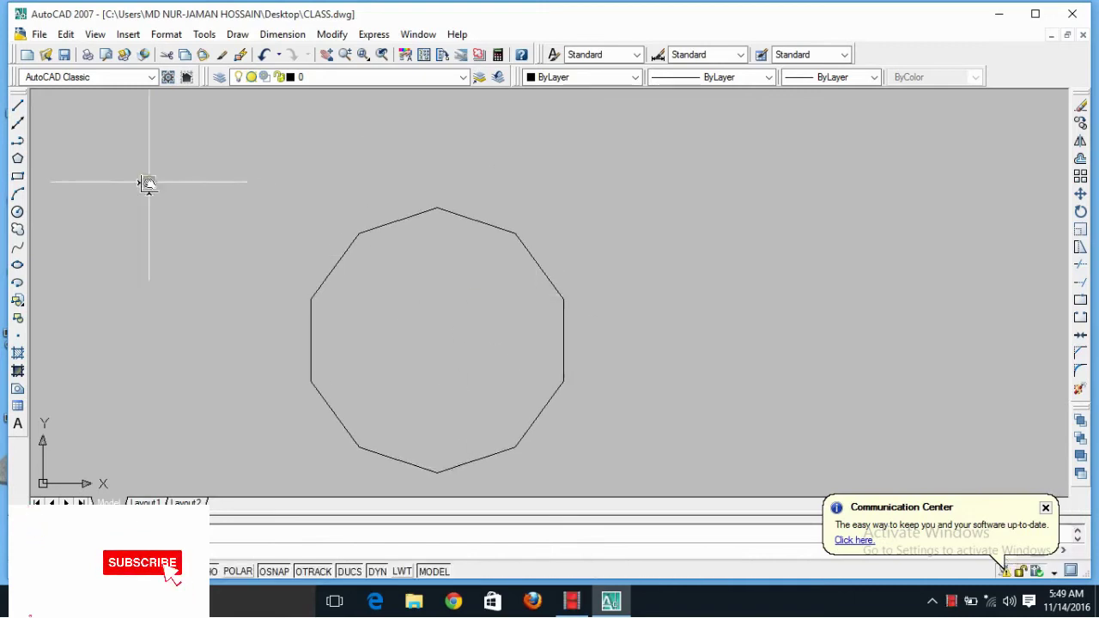
left_click(19, 158)
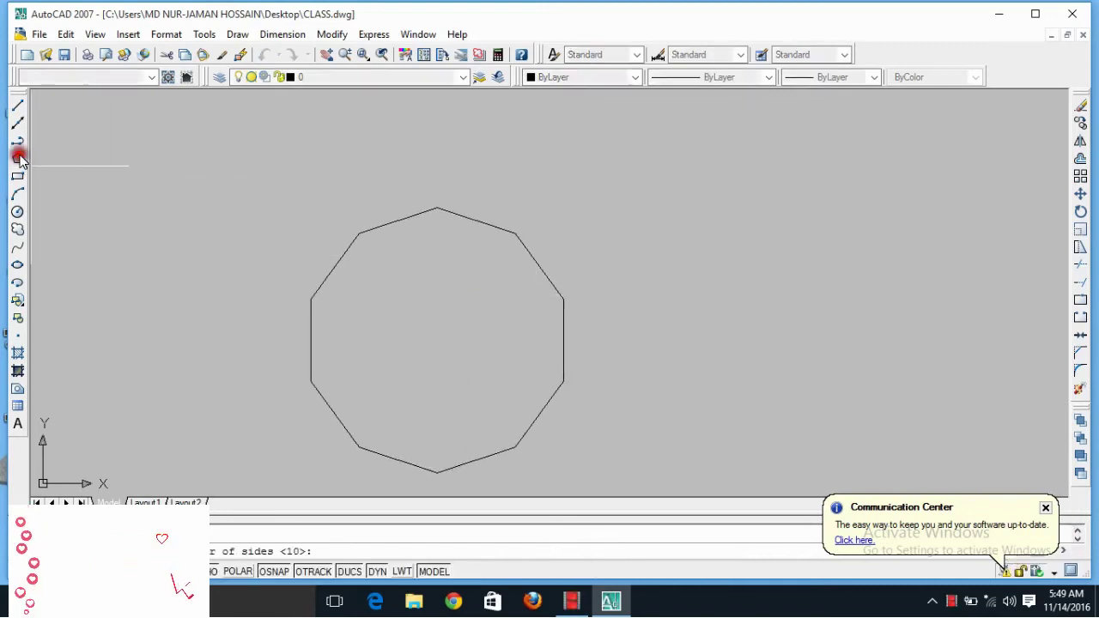
left_click(283, 170)
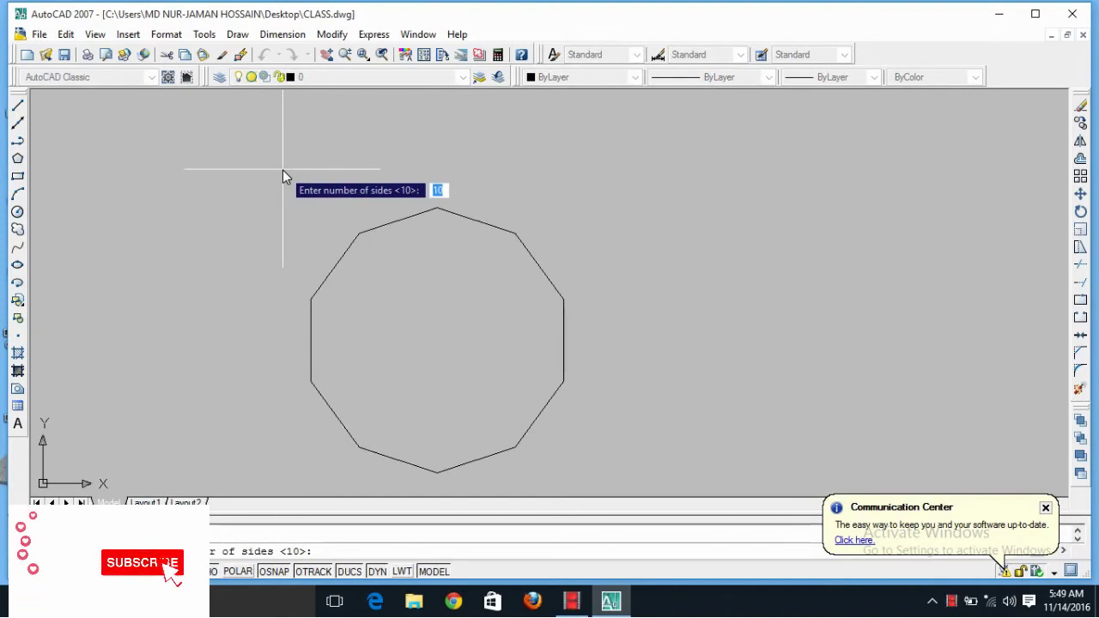
type("3")
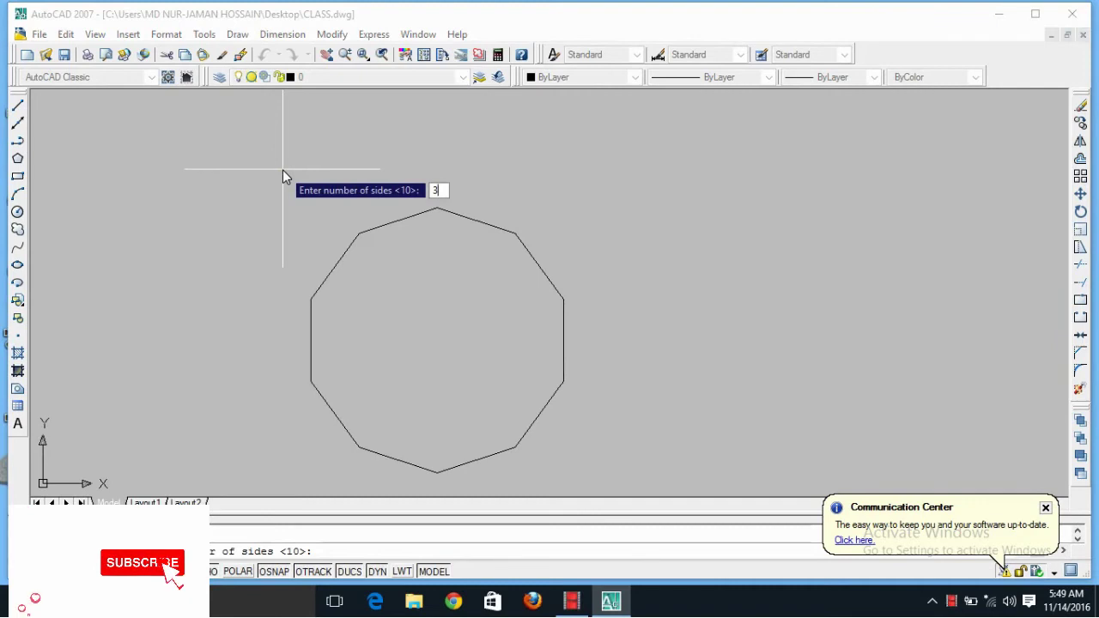
key("Return")
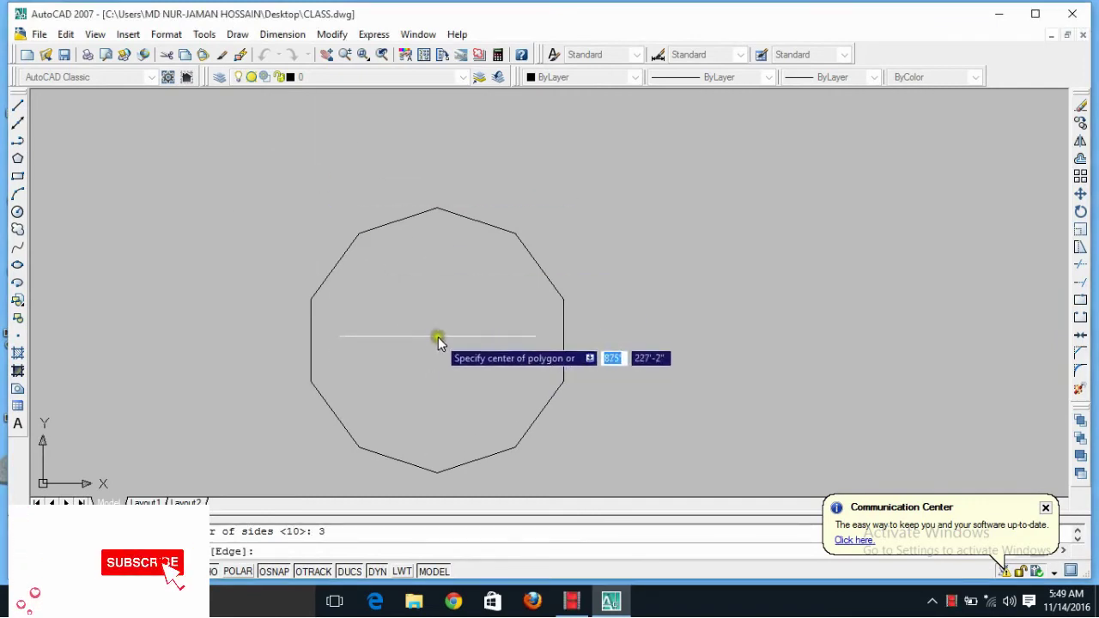
left_click(423, 336)
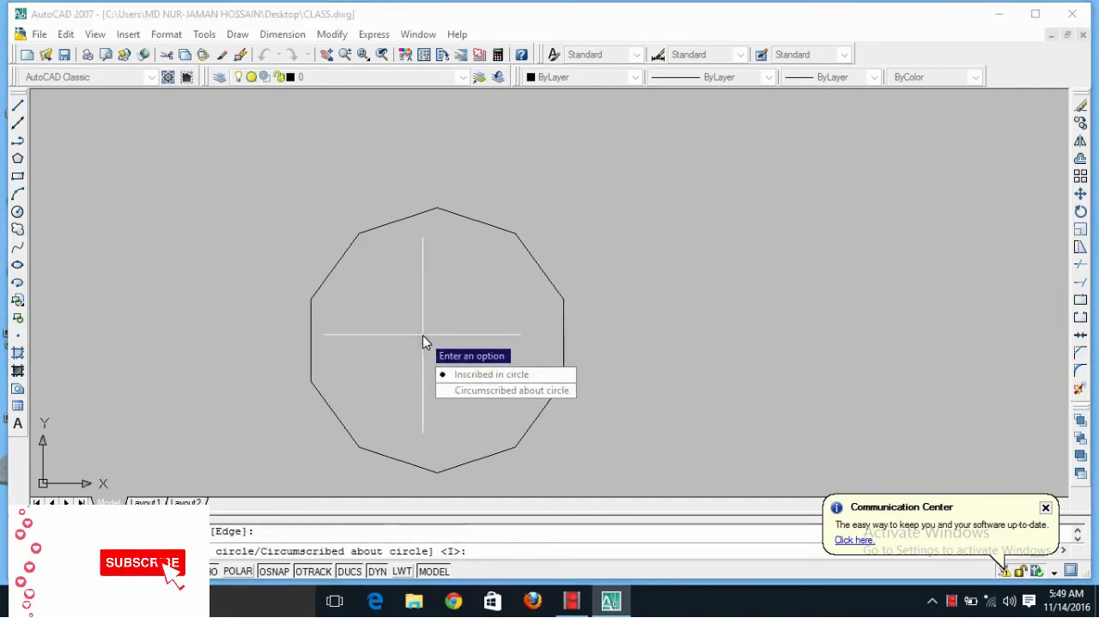
type("i")
key("Return")
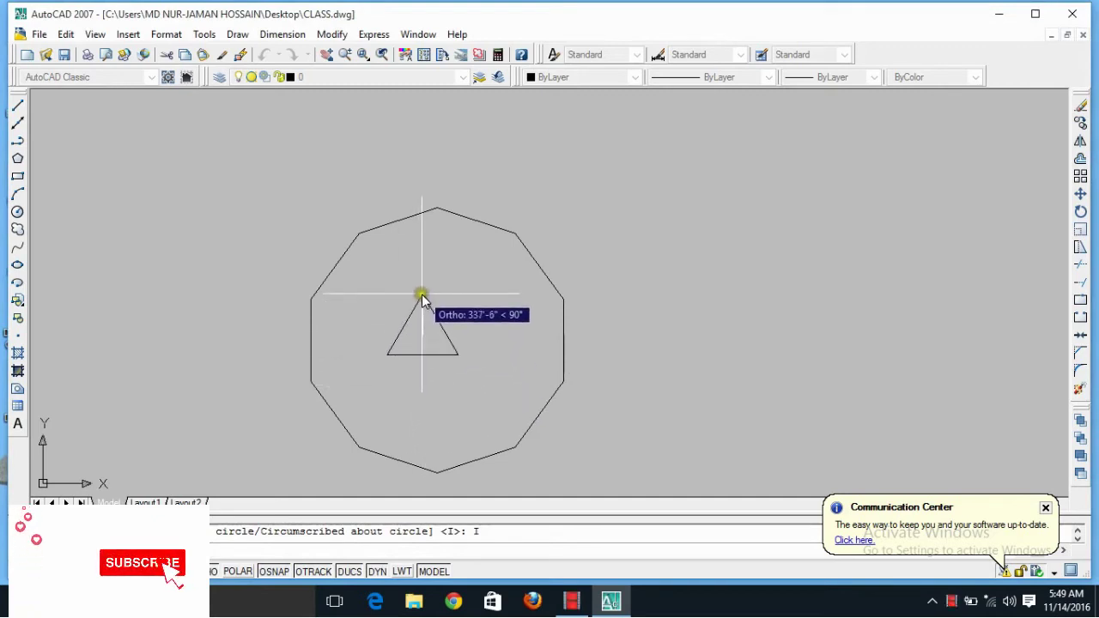
left_click(423, 263)
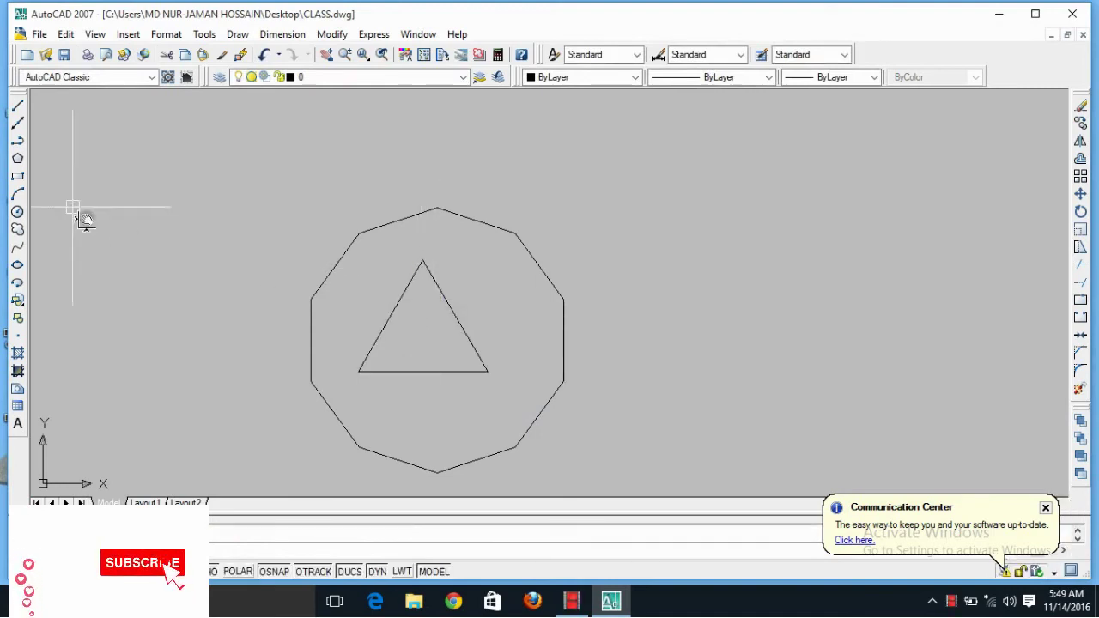
left_click(19, 158)
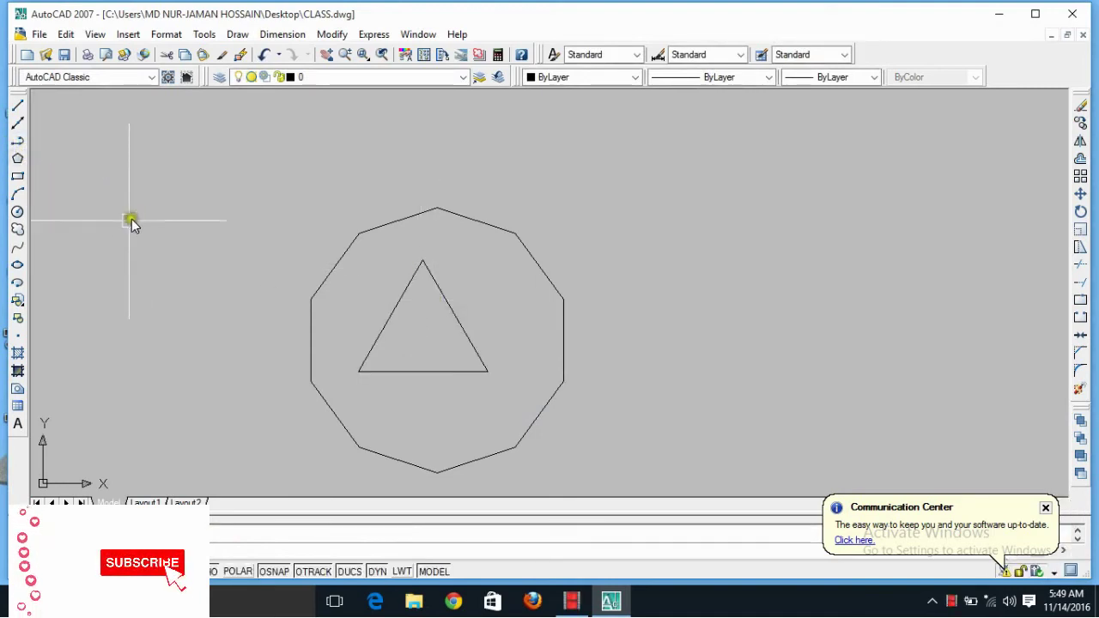
- Draw a 6-sided polygon inscribed in a 70' radius circle right of the decagon, then zoom to it
middle_click_drag(252, 269, 253, 245)
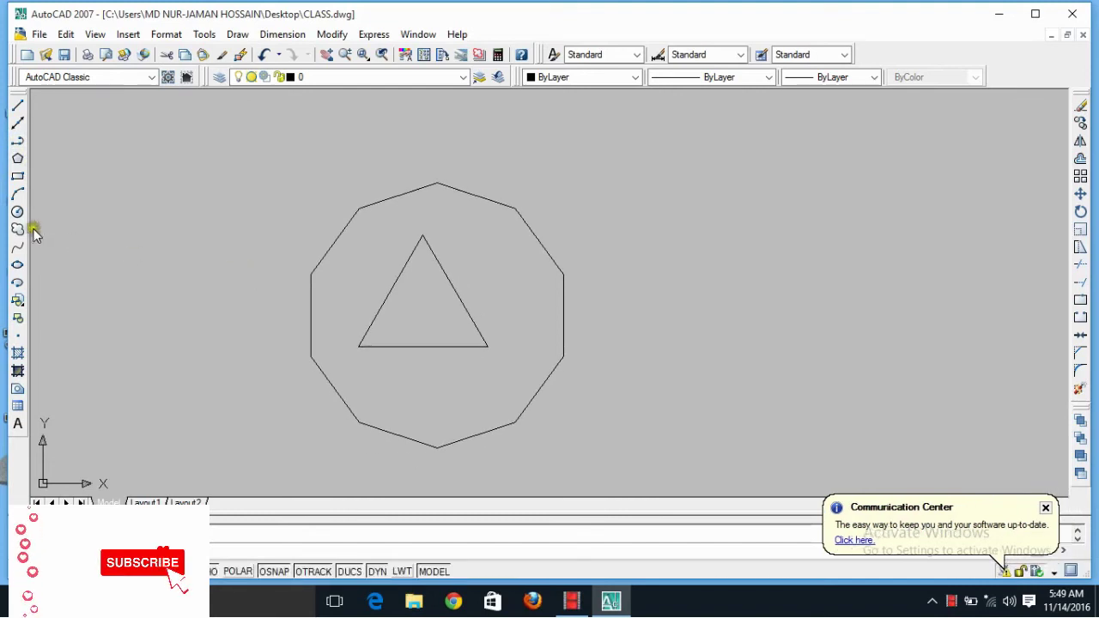
left_click(18, 158)
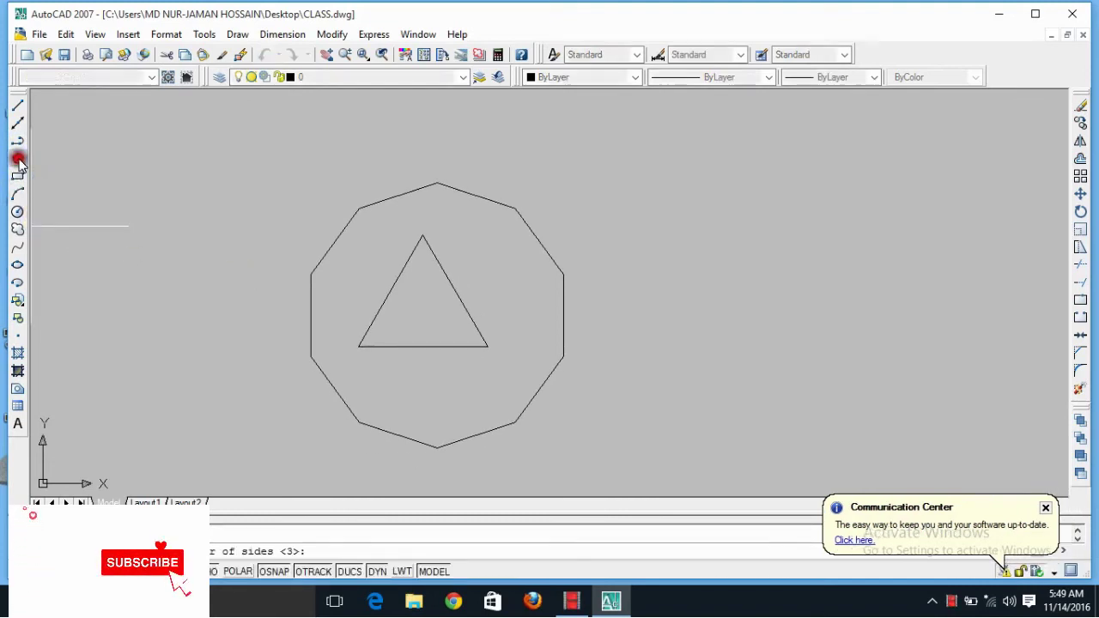
key("Escape")
type("p")
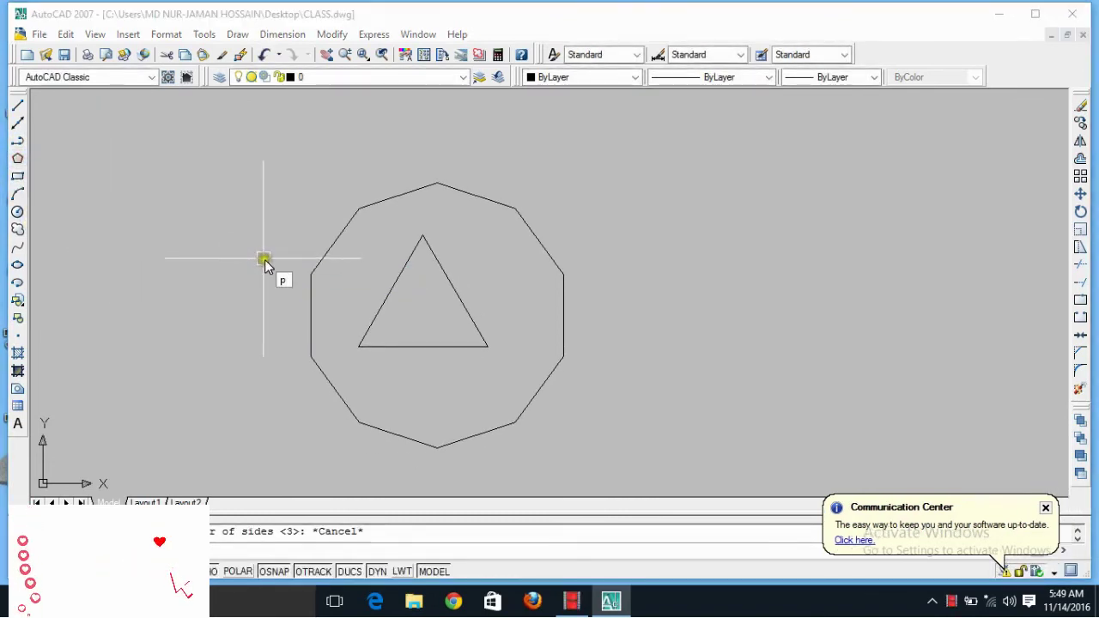
type("ol")
key("Return")
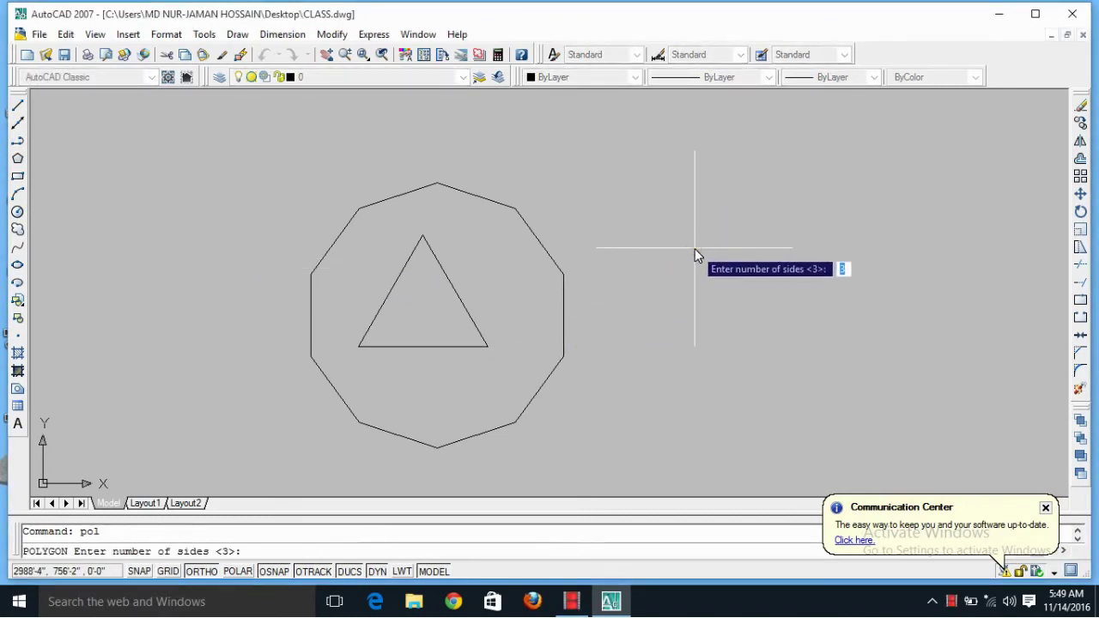
type("6")
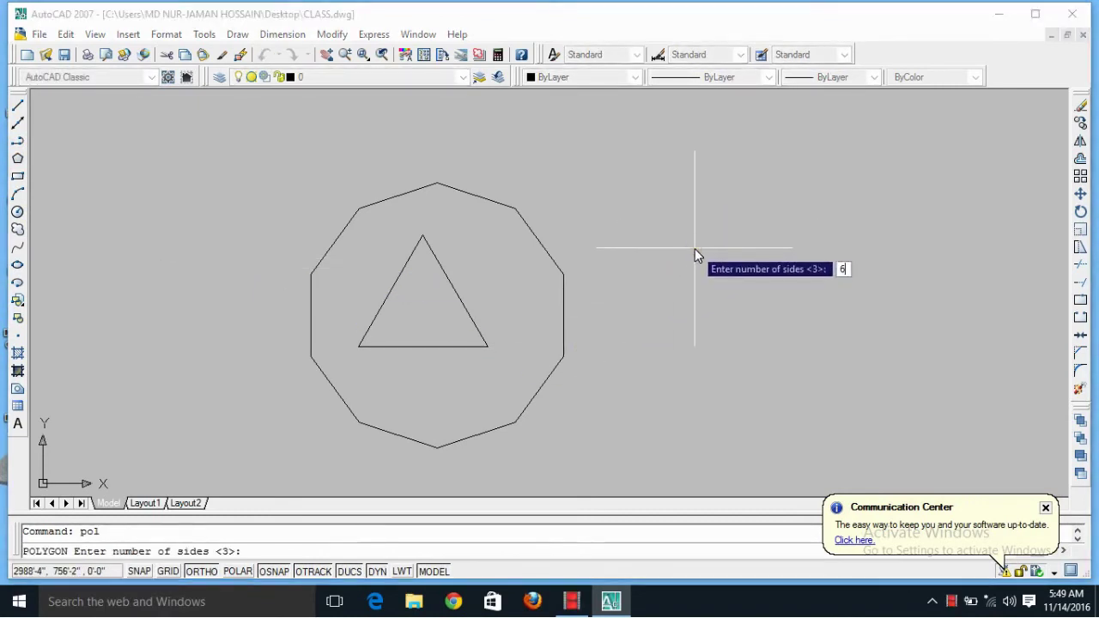
key("Return")
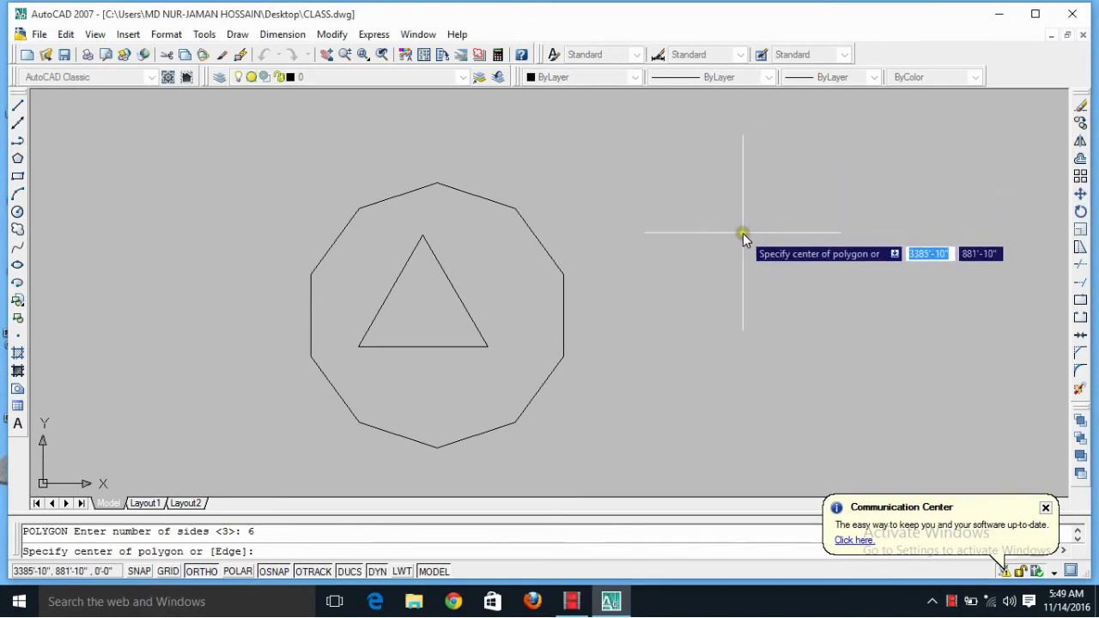
left_click(743, 233)
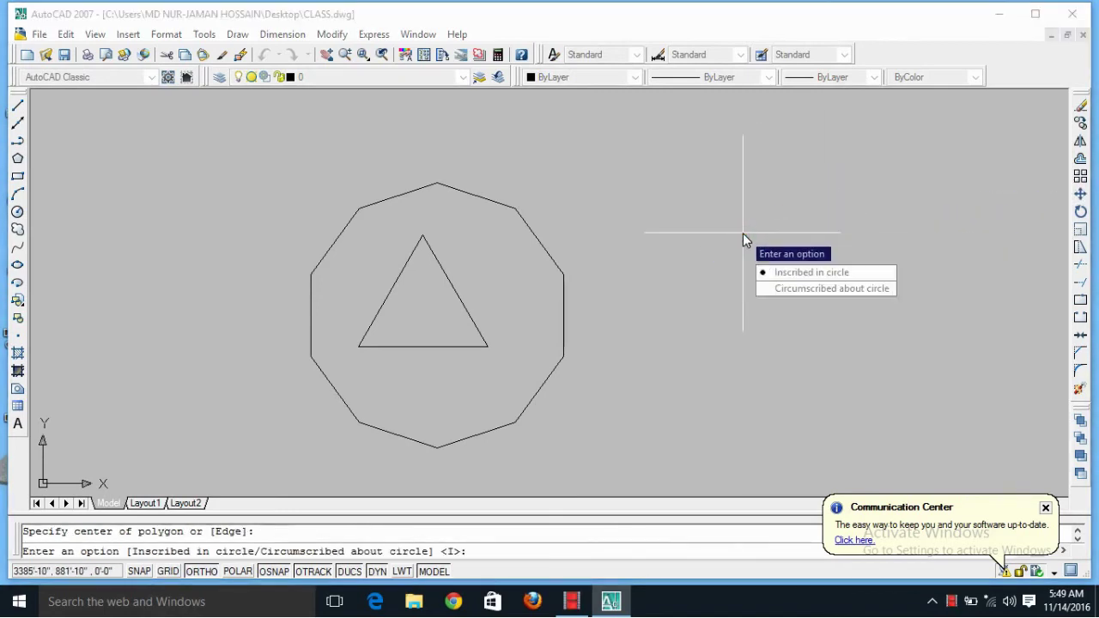
key("Return")
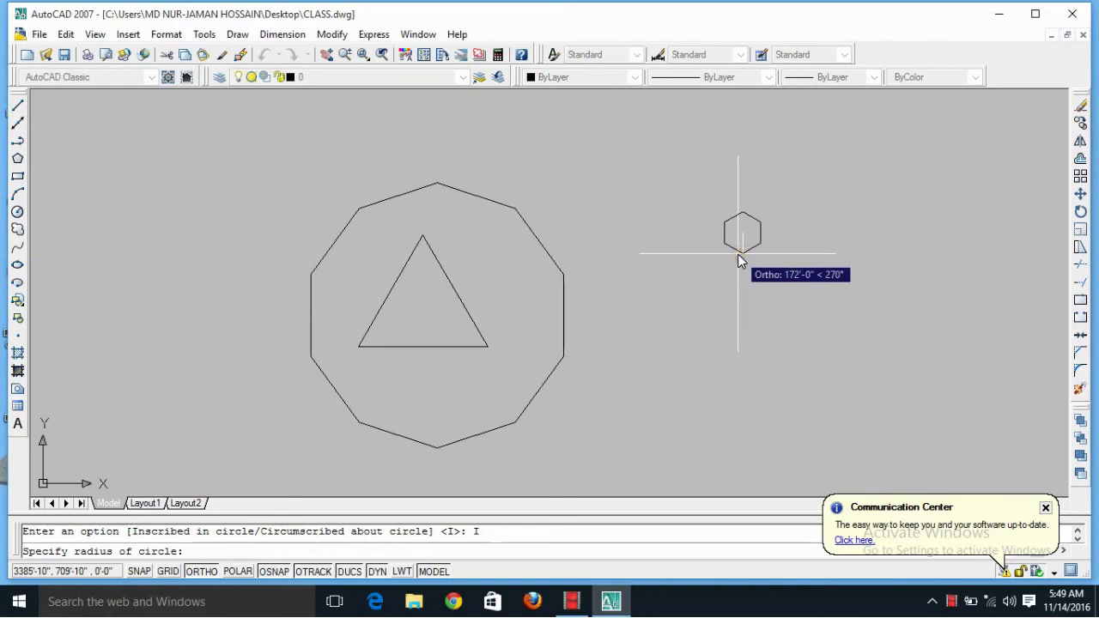
type("70'")
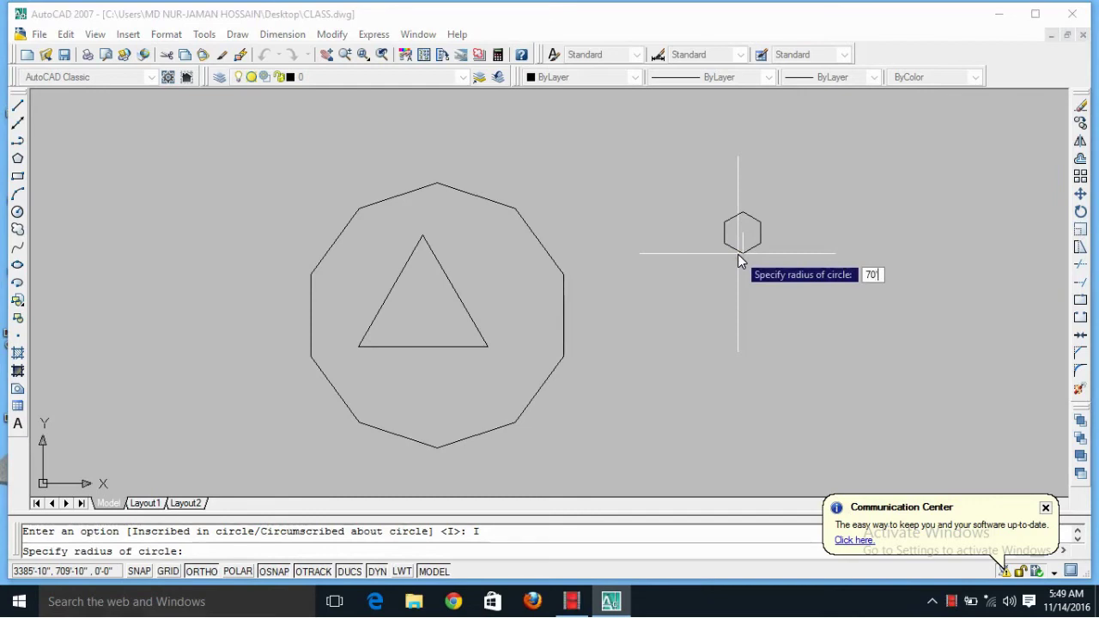
key("Return")
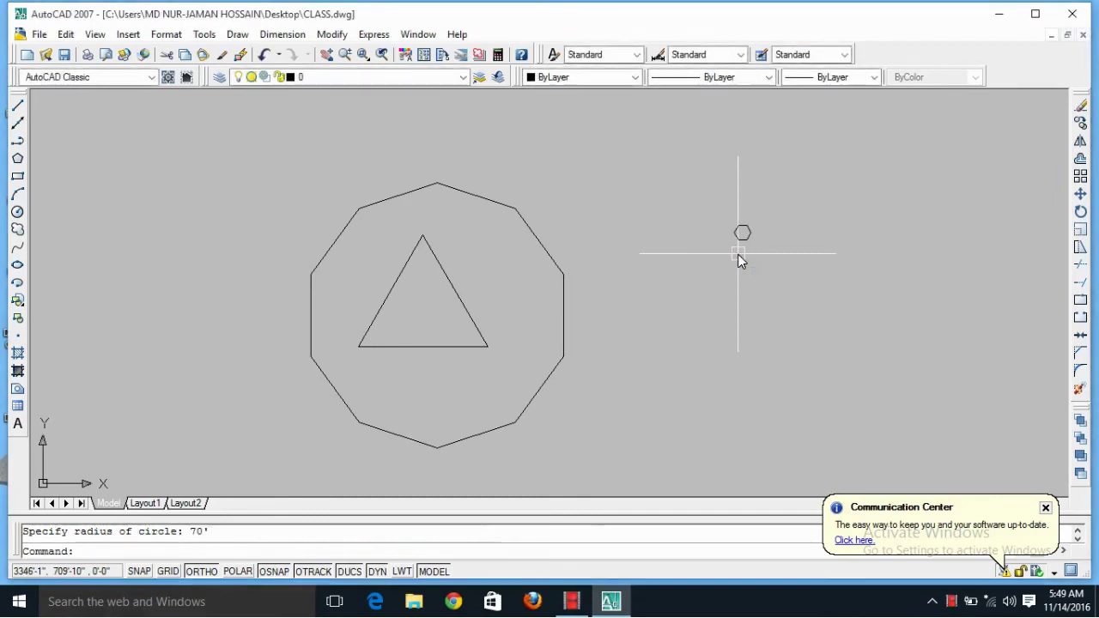
scroll(739, 232, "up", 5)
middle_click_drag(756, 233, 521, 336)
scroll(520, 318, "up", 3)
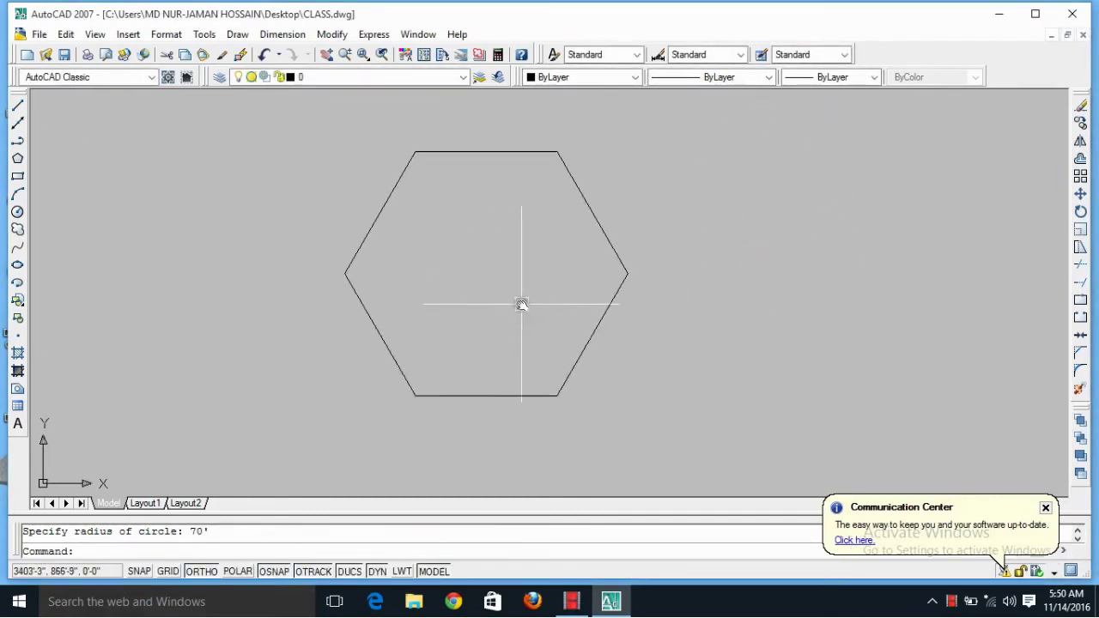
scroll(520, 304, "up", 2)
scroll(521, 304, "down", 4)
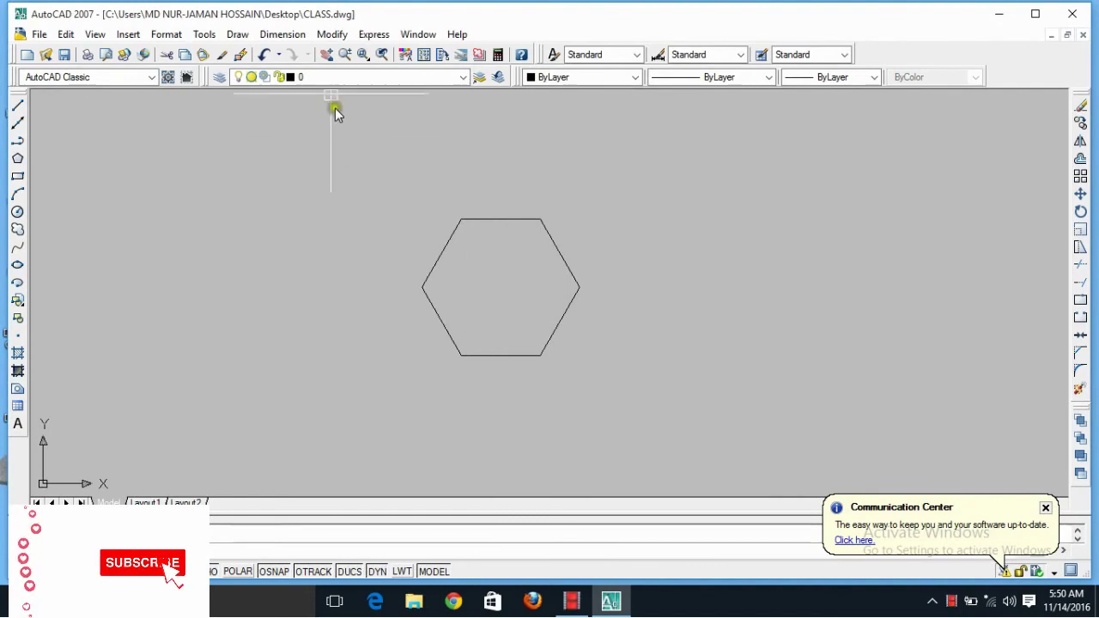
- Attempt radius and diameter dimensions on the hexagon, both rejected, then reopen the Dimension menu
left_click(282, 35)
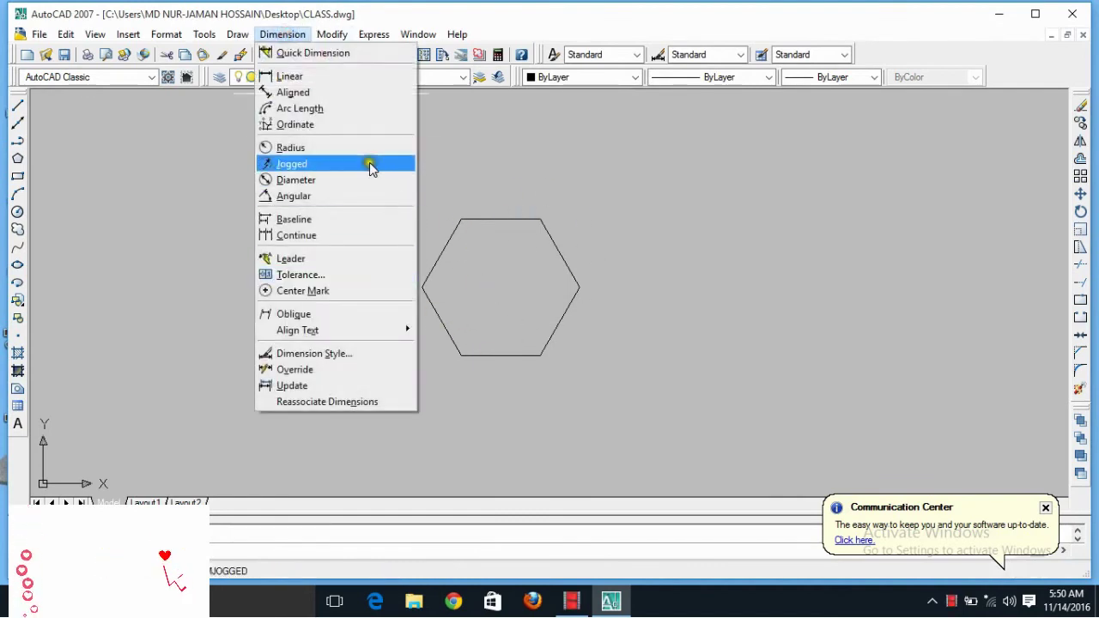
left_click(304, 148)
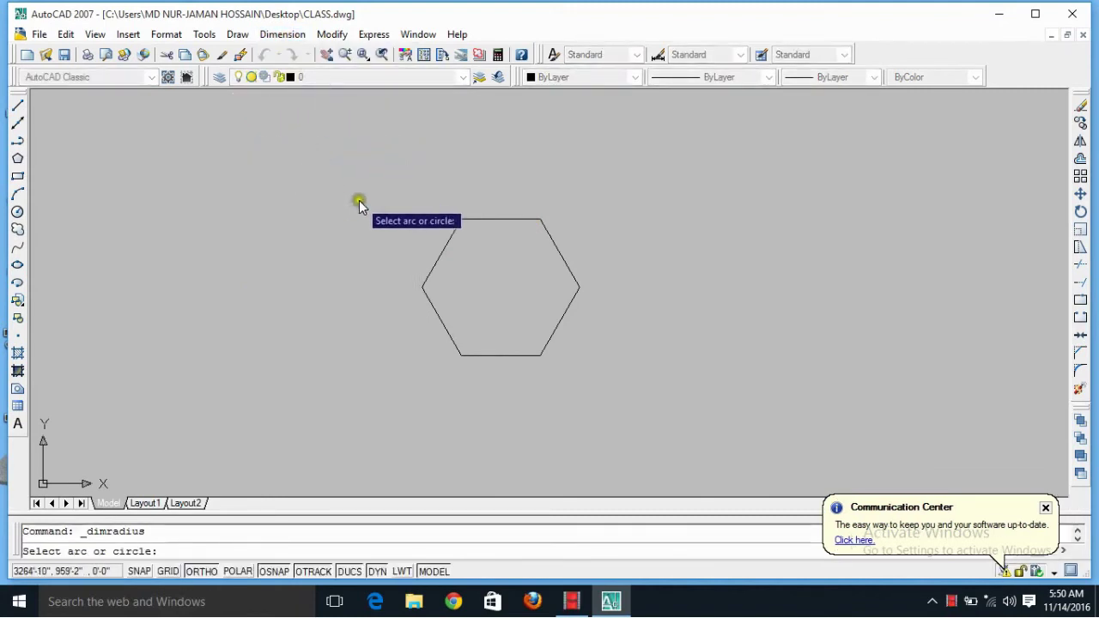
left_click(439, 246)
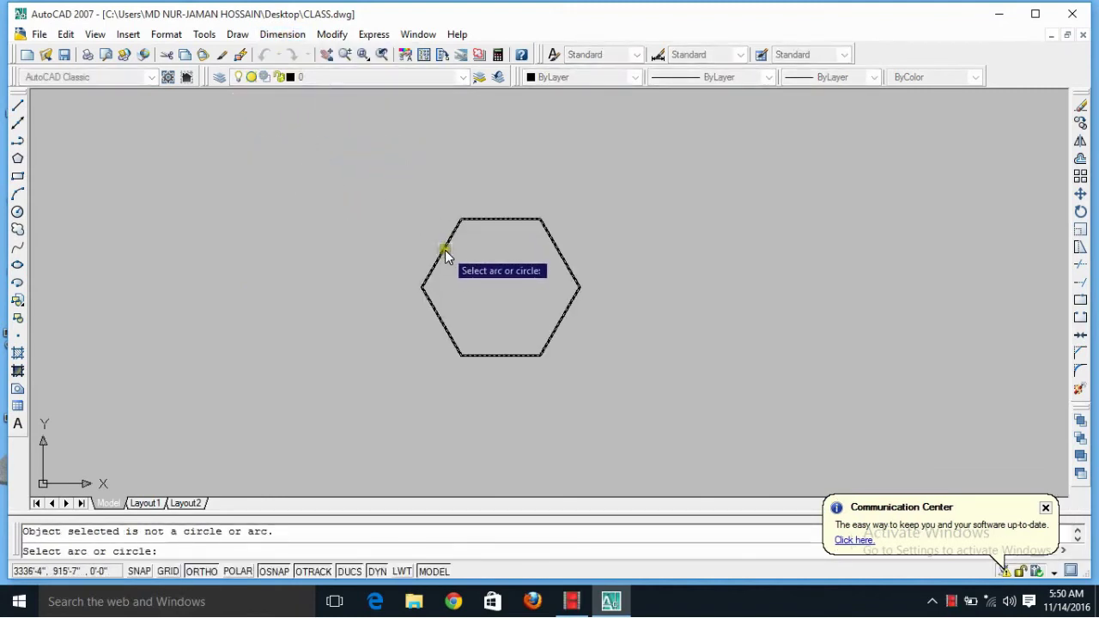
key("Return")
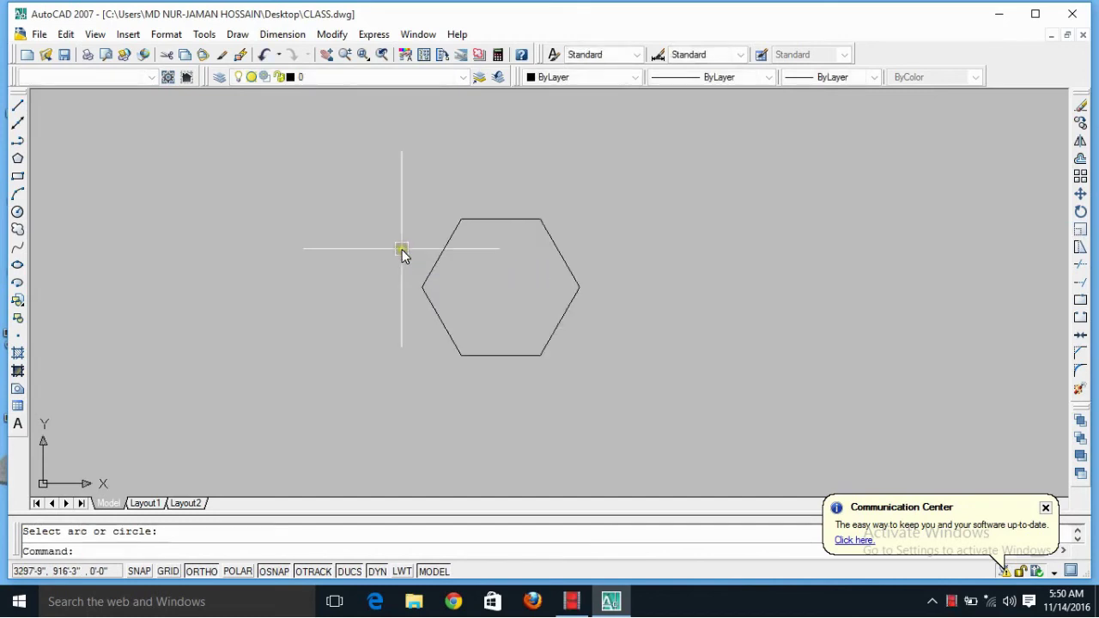
left_click(282, 35)
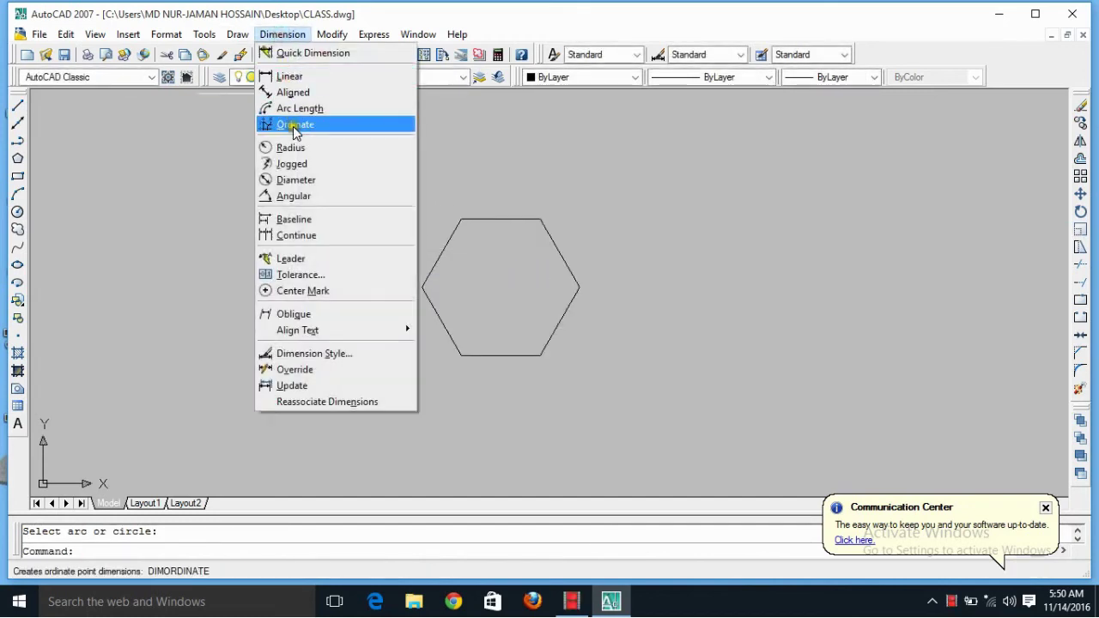
left_click(290, 182)
left_click(449, 243)
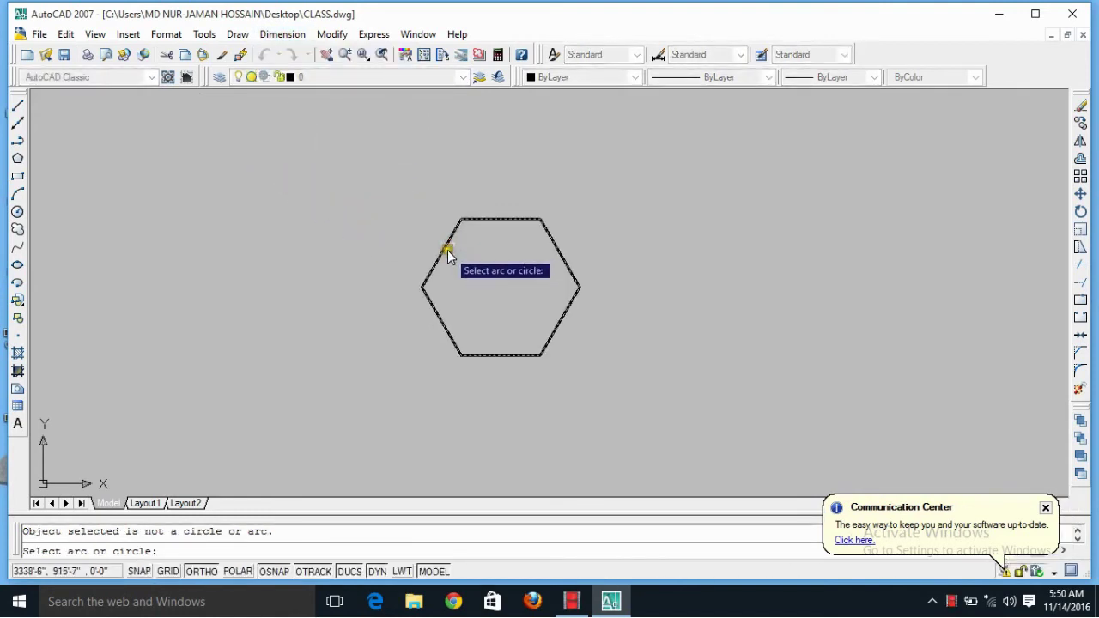
key("Escape")
left_click(282, 34)
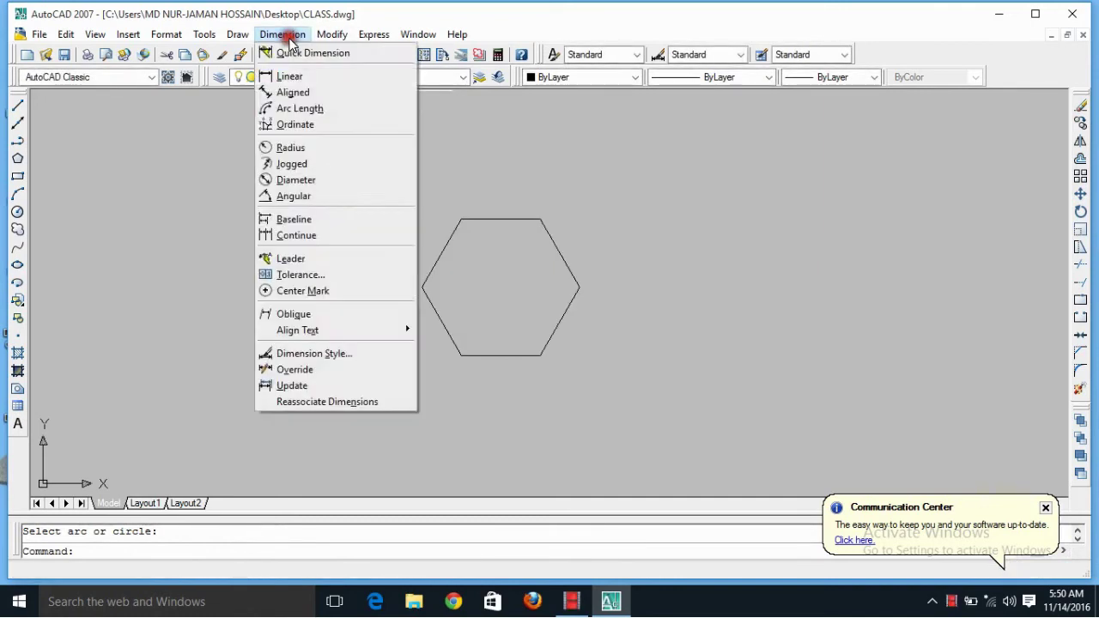
- Add a 140' aligned dimension between the hexagon's left and right vertices
left_click(317, 98)
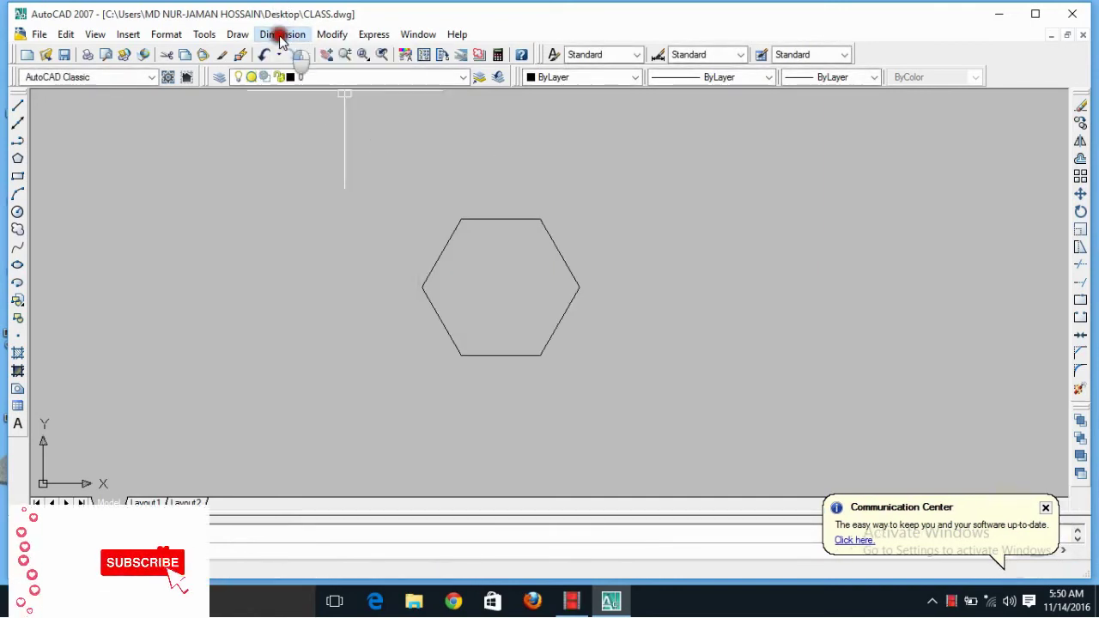
left_click(282, 35)
left_click(292, 91)
scroll(419, 293, "up", 5)
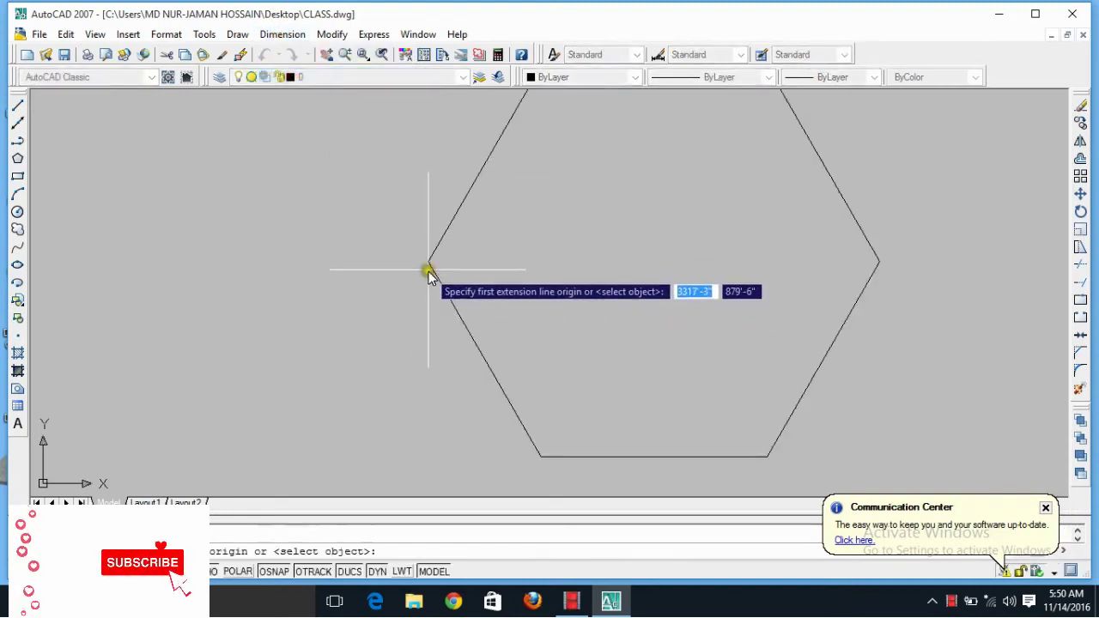
left_click(429, 269)
left_click(878, 263)
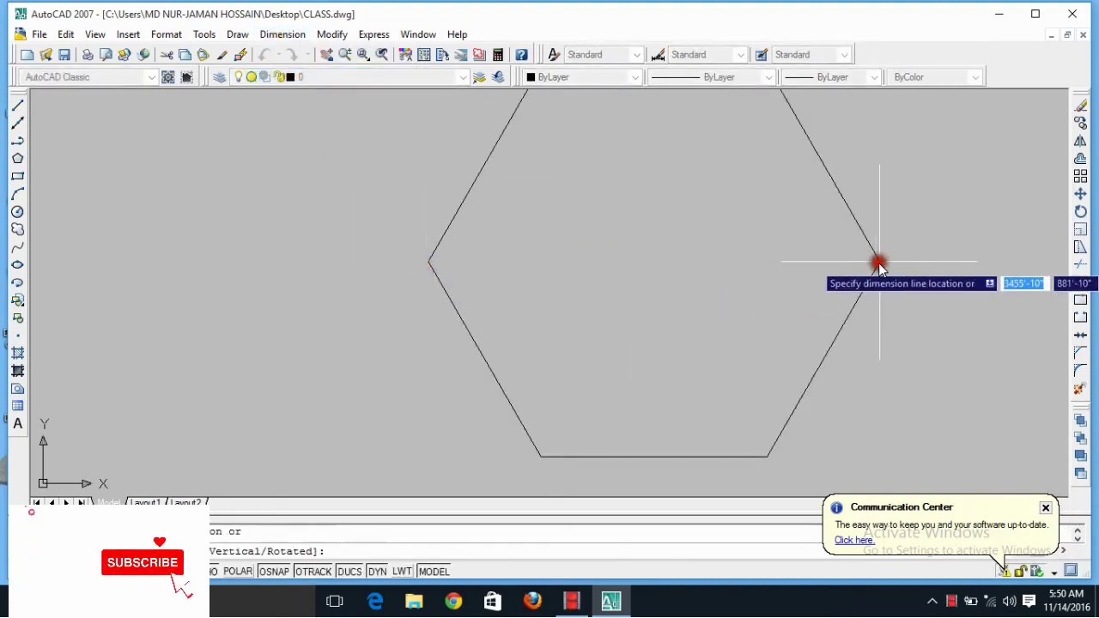
left_click(811, 267)
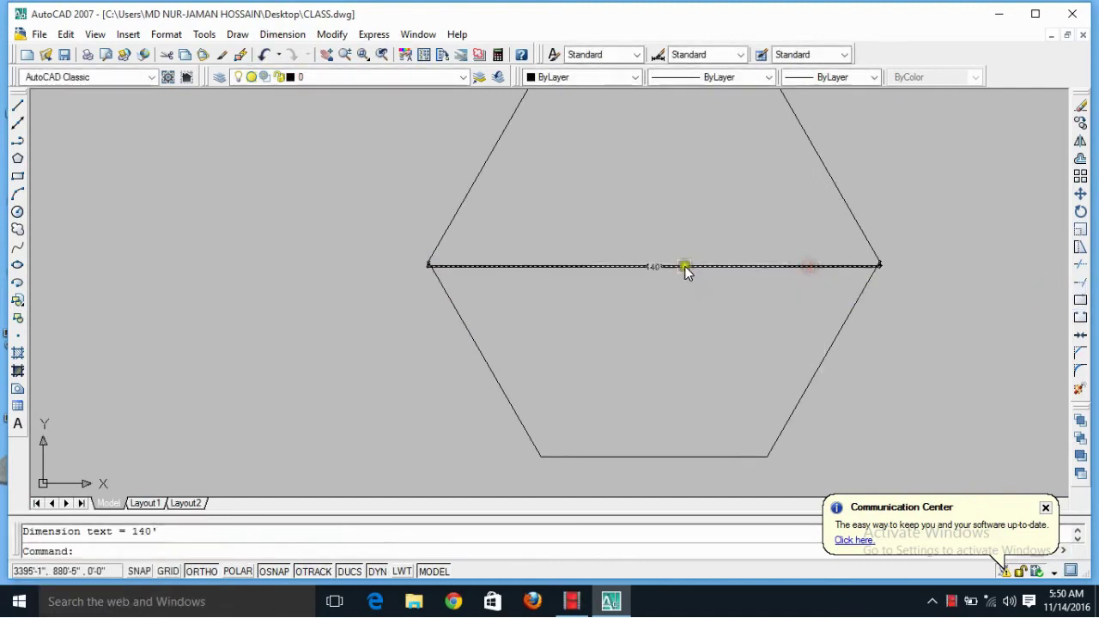
- Reframe the view on the hexagon and select the 140' dimension
middle_click_drag(685, 270, 456, 326)
scroll(437, 348, "up", 4)
scroll(437, 348, "down", 4)
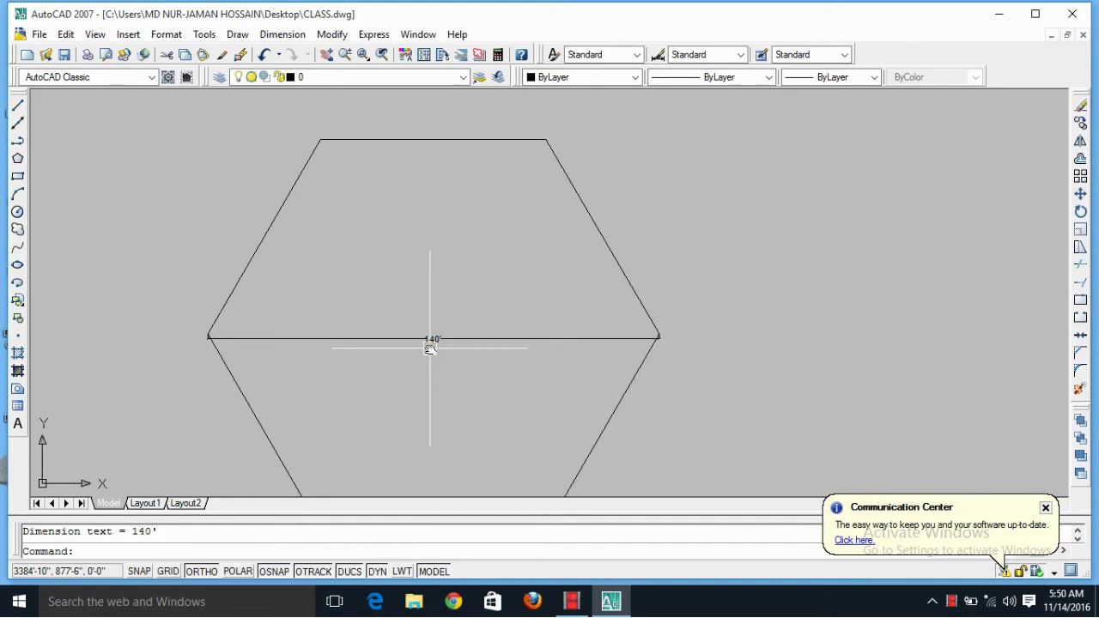
middle_click_drag(464, 392, 407, 338)
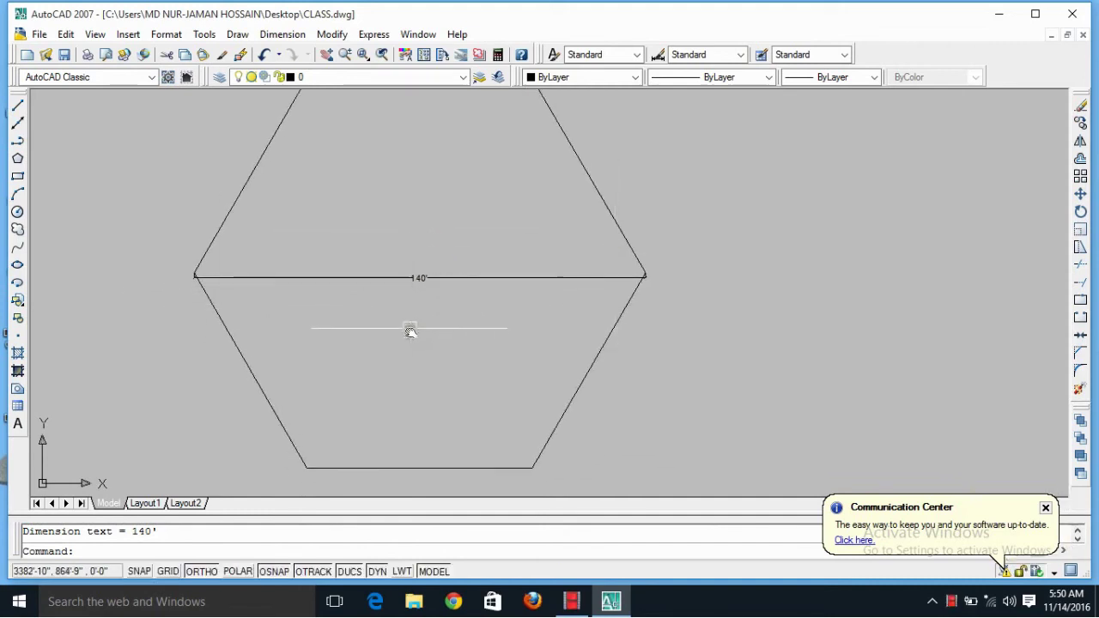
scroll(405, 324, "up", 3)
scroll(401, 283, "up", 2)
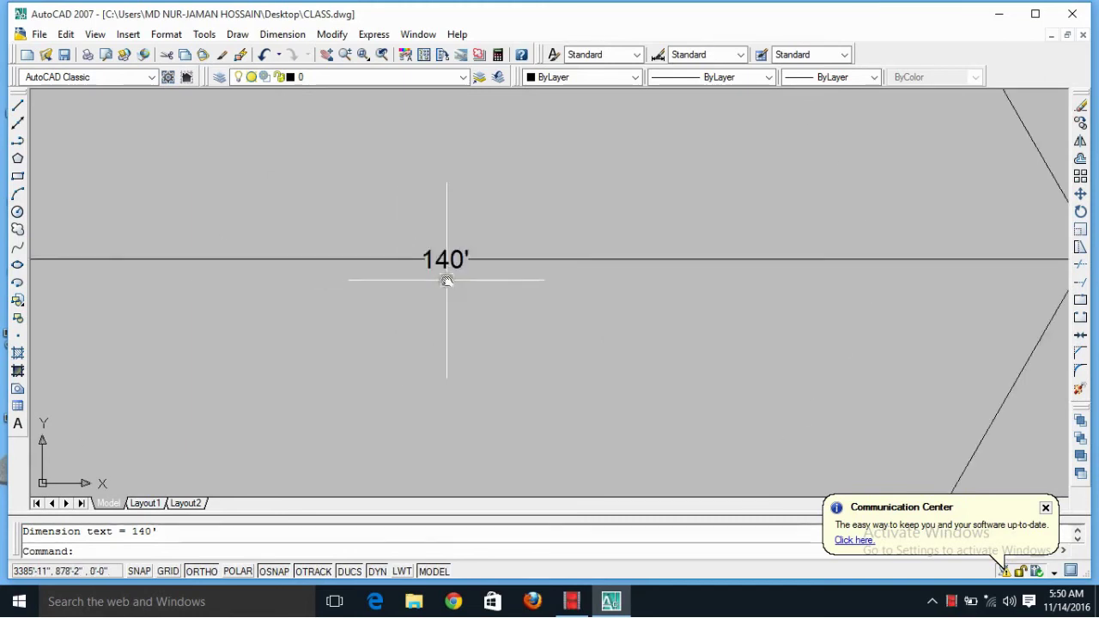
scroll(447, 277, "down", 6)
left_click(453, 276)
scroll(400, 304, "up", 2)
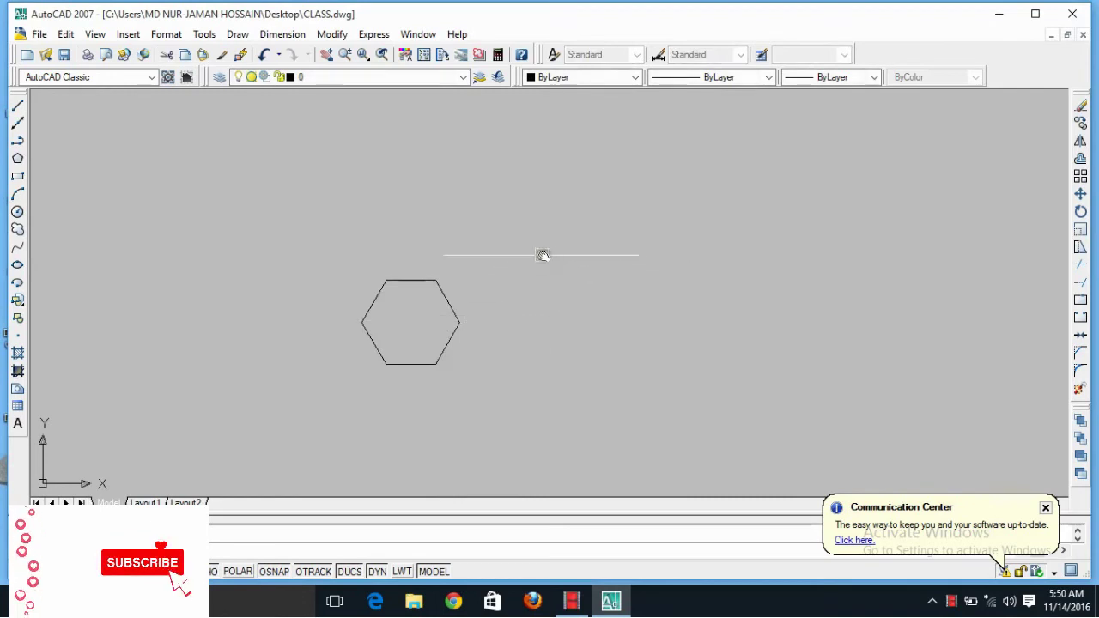
left_click(542, 247)
- Delete the window-selected hexagon from the drawing
left_click(341, 447)
key("Delete")
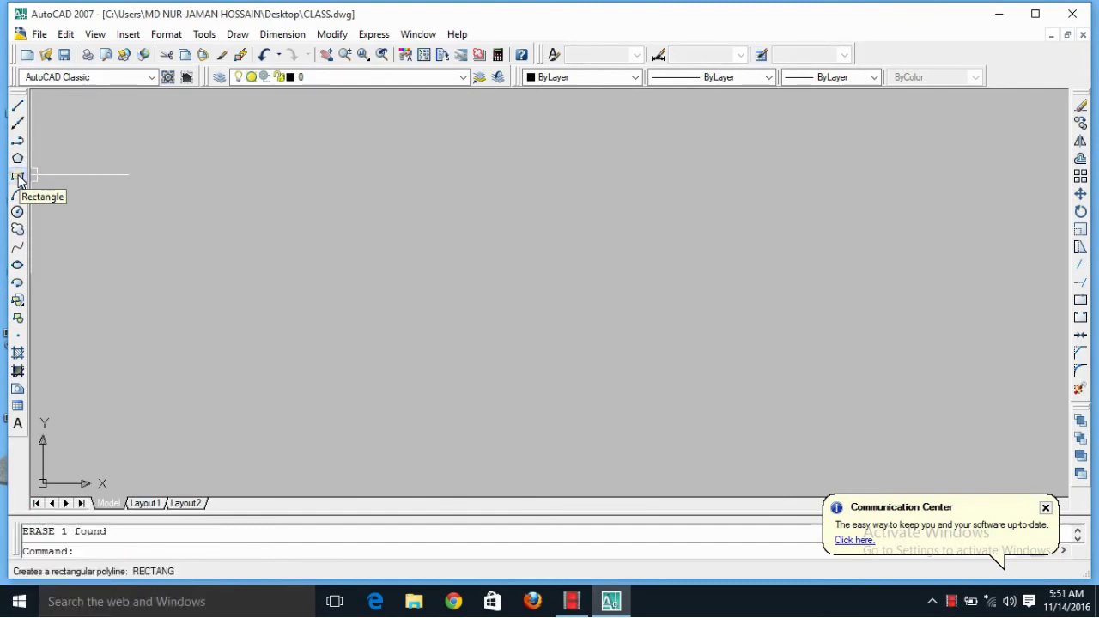
left_click(18, 176)
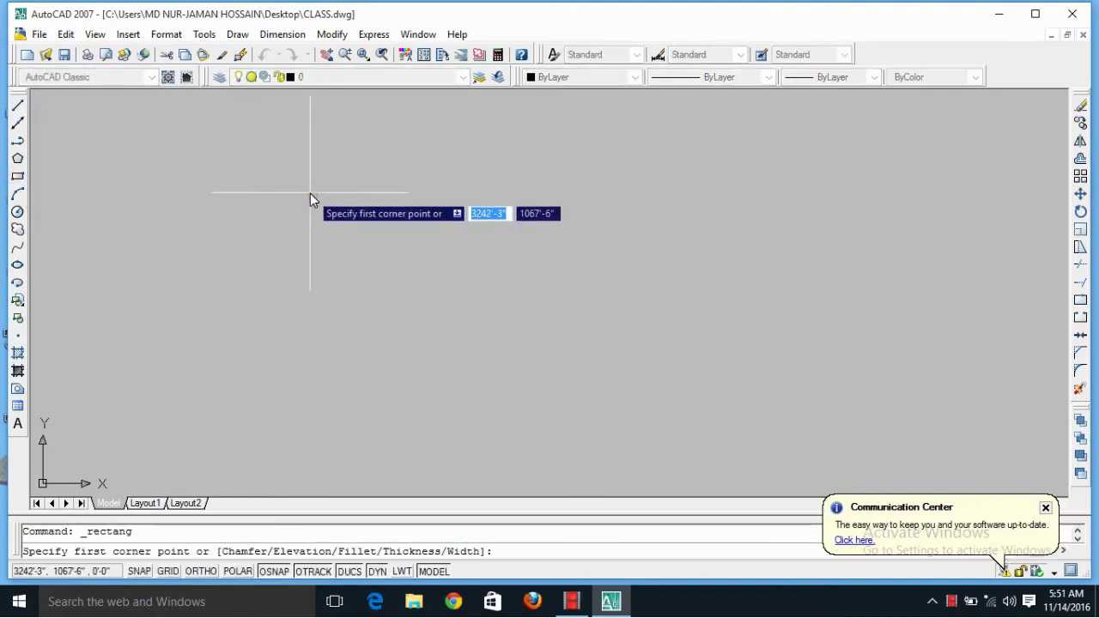
key("Escape")
- Draw a rectangle with REC from two picked corners, then shift it left in view
type("re")
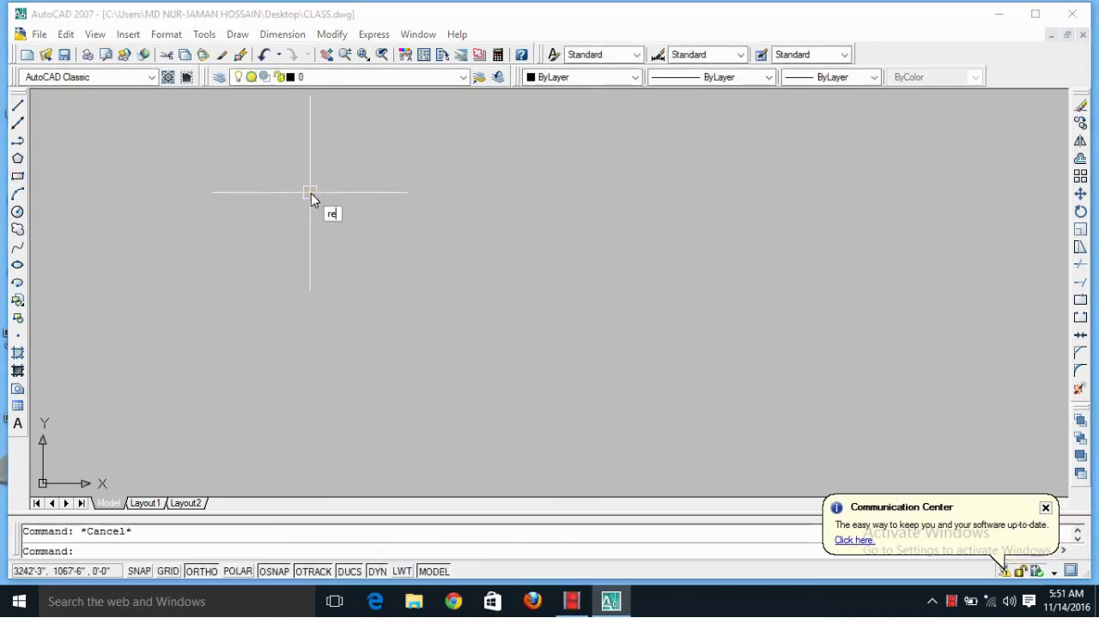
type("c")
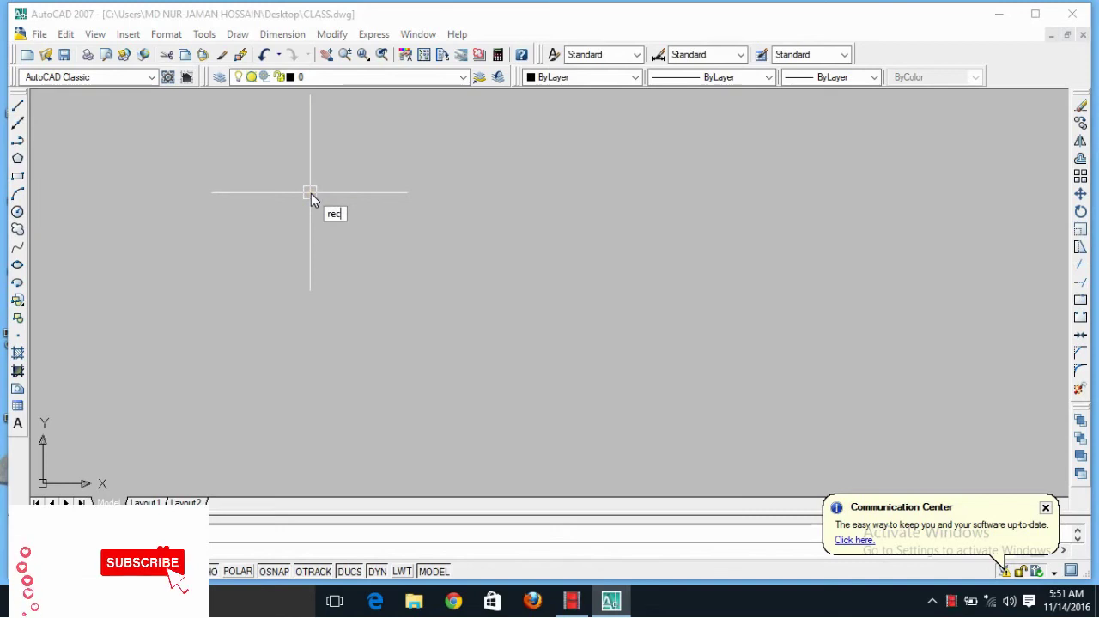
key("Return")
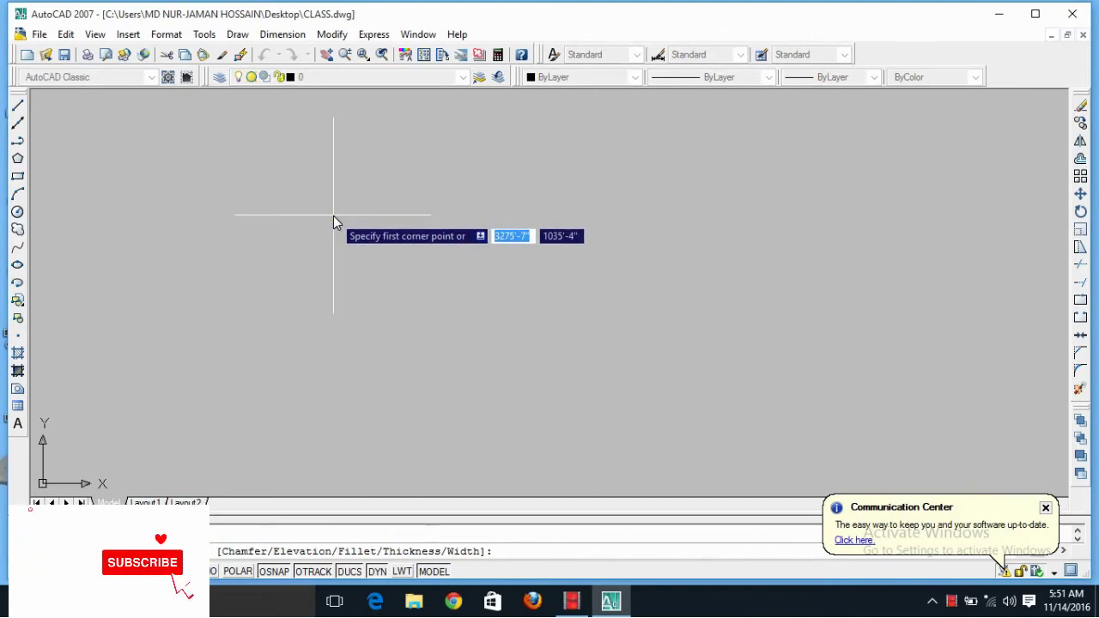
left_click(333, 215)
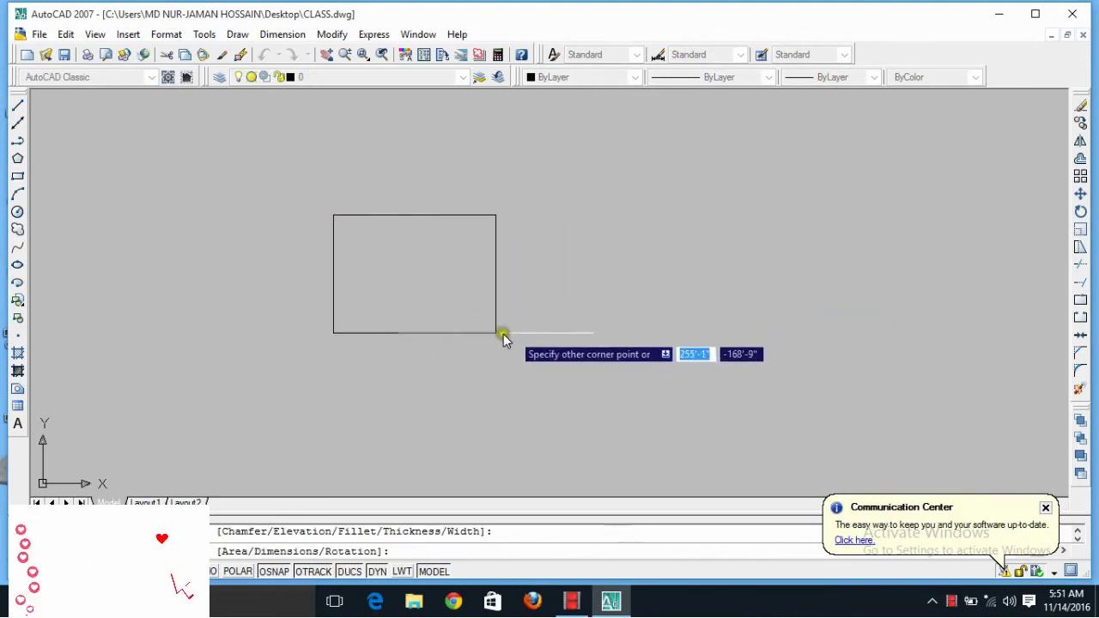
left_click(511, 299)
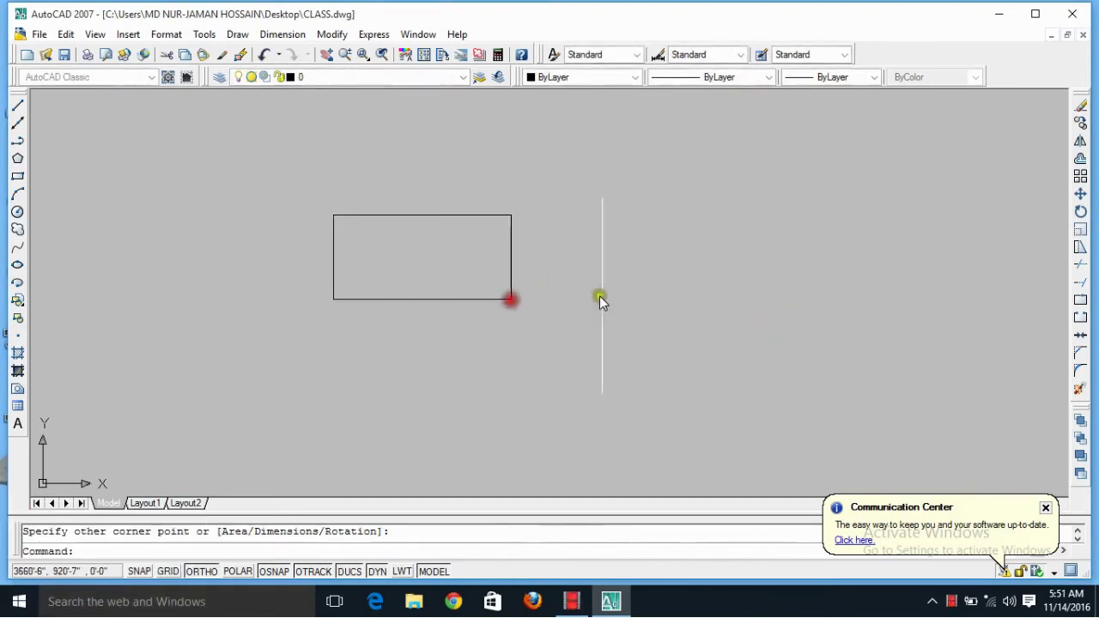
middle_click_drag(500, 299, 240, 297)
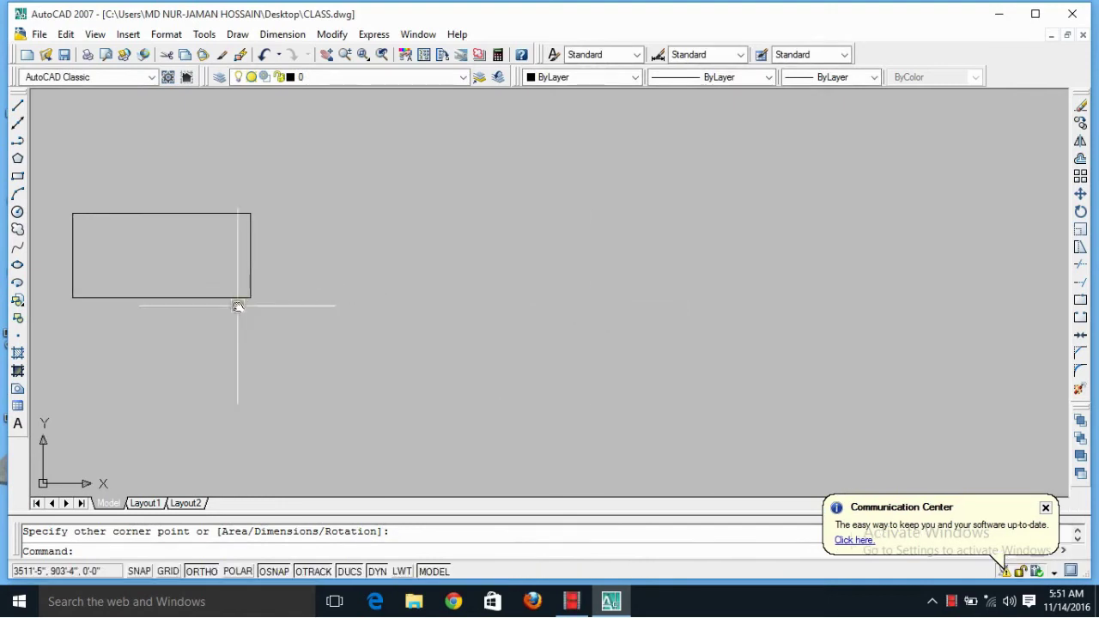
left_click(17, 176)
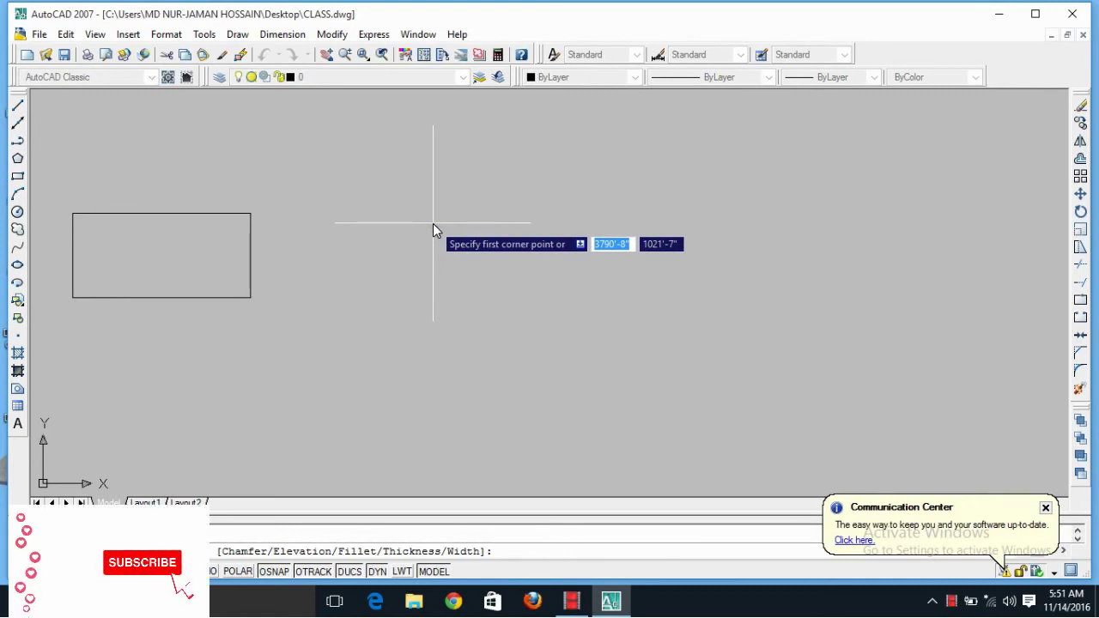
type("0")
key("BackSpace")
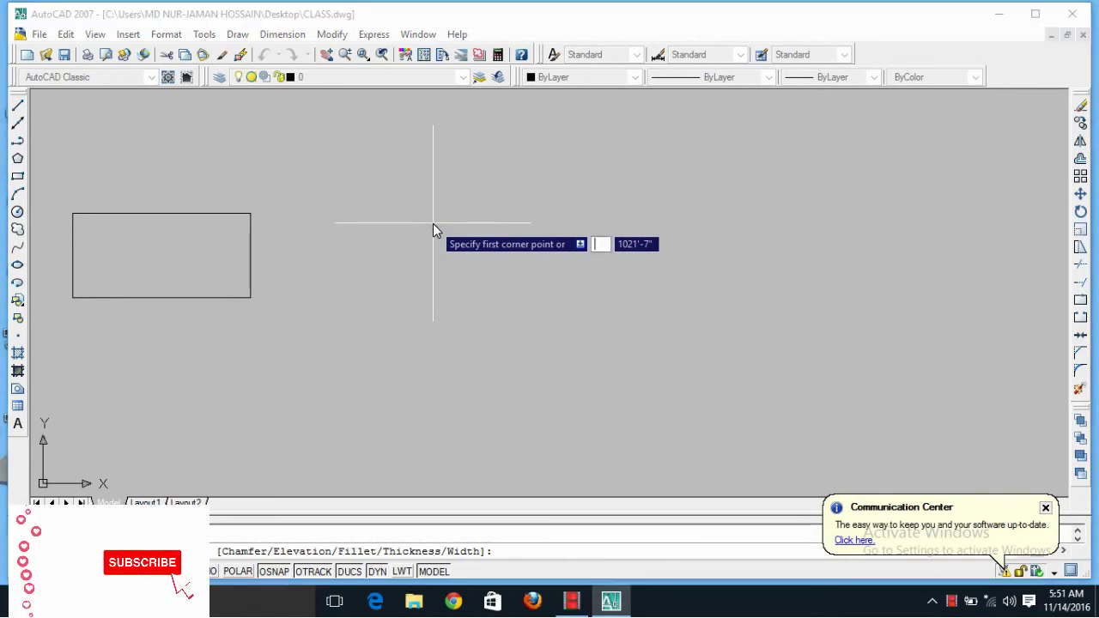
type("80")
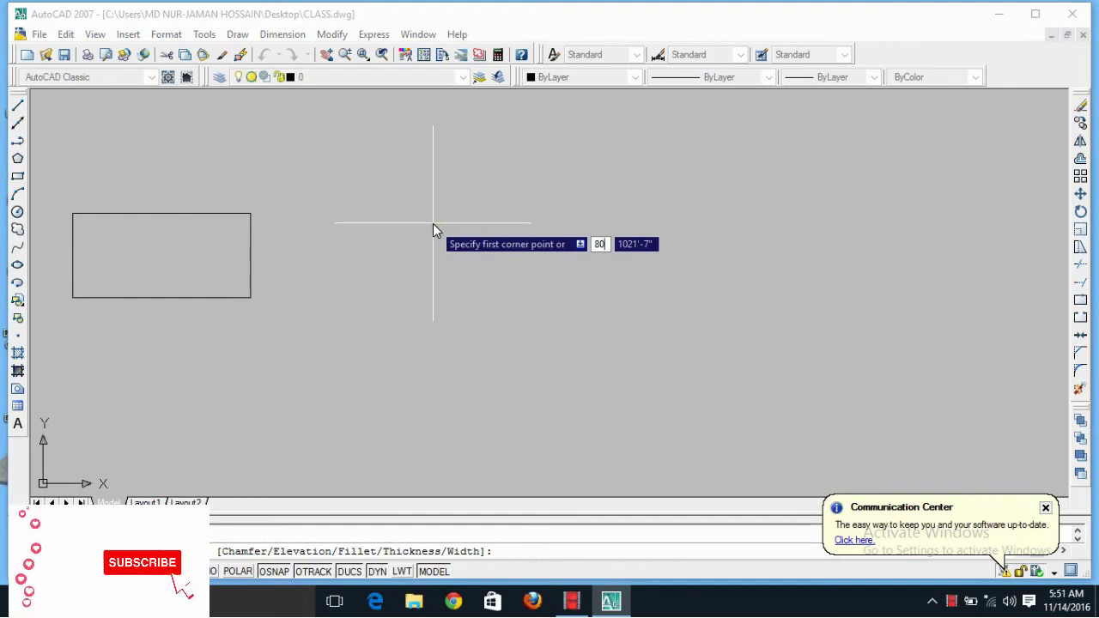
type("'")
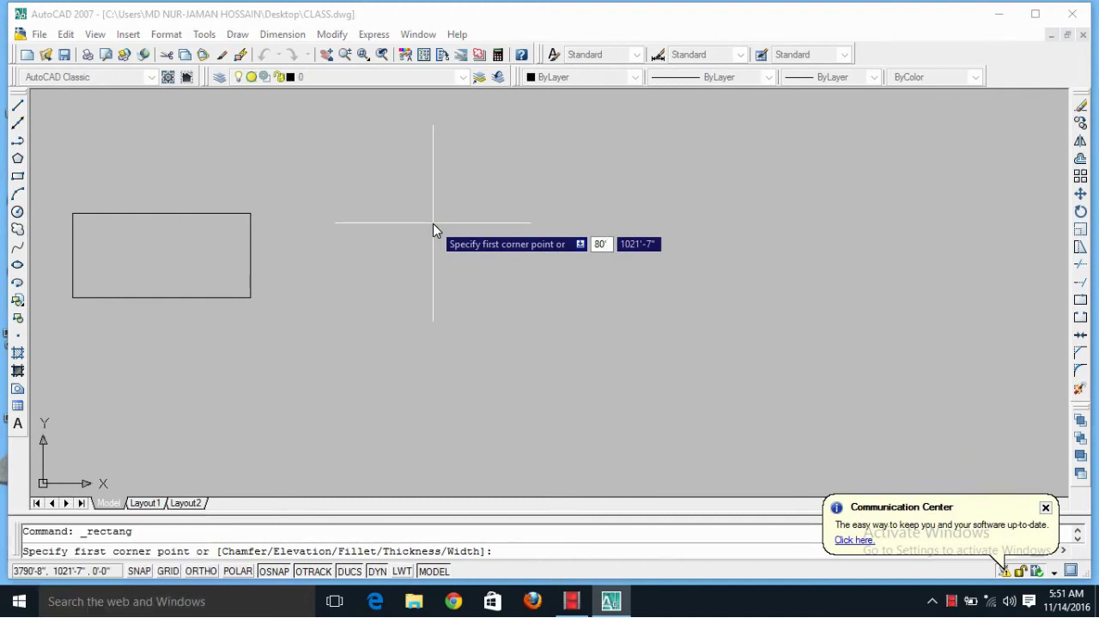
key("Tab")
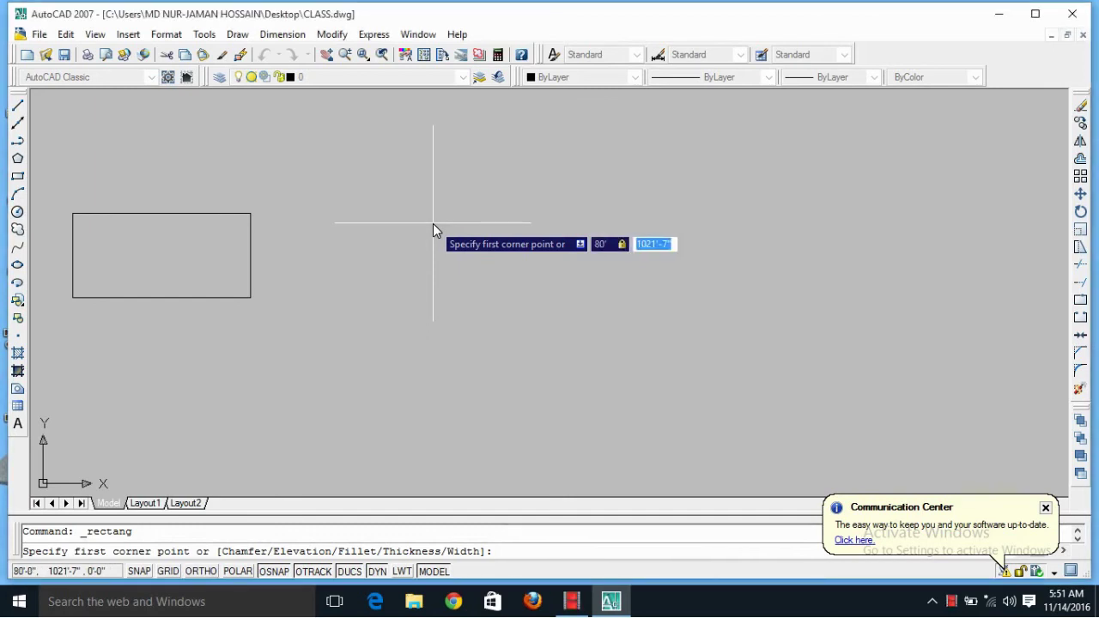
type("40'")
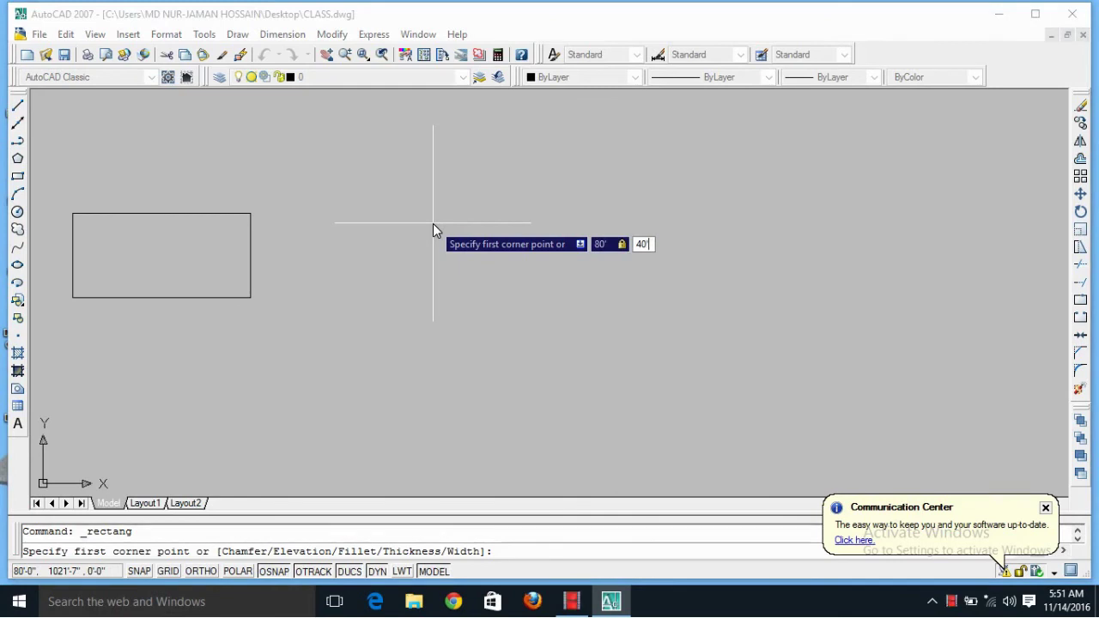
key("Return")
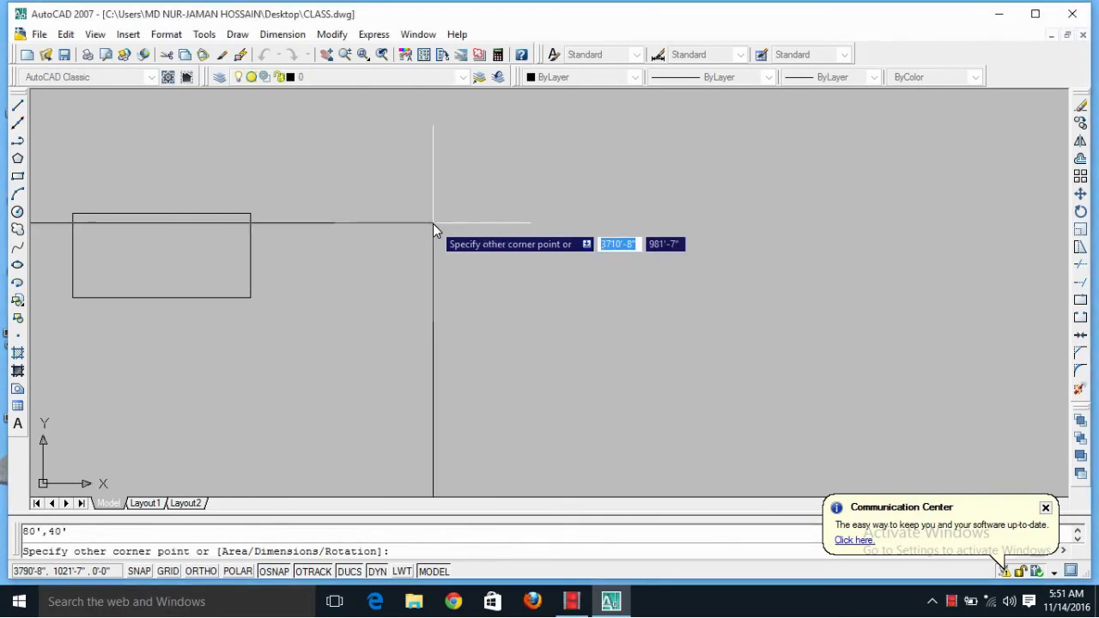
key("Return")
scroll(435, 232, "down", 2)
scroll(455, 211, "down", 2)
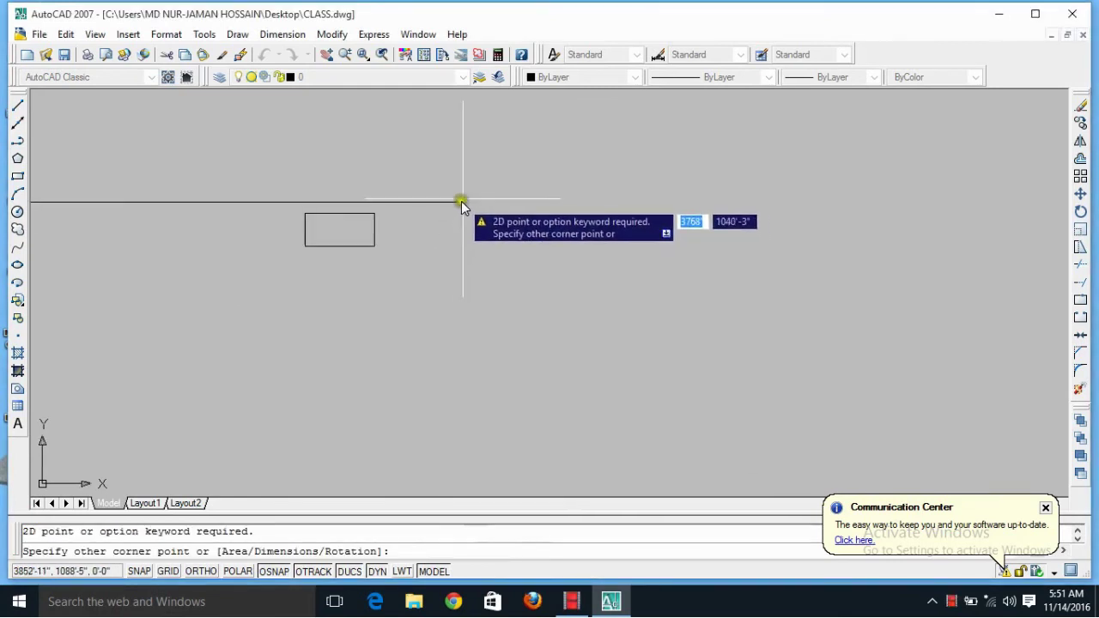
key("Escape")
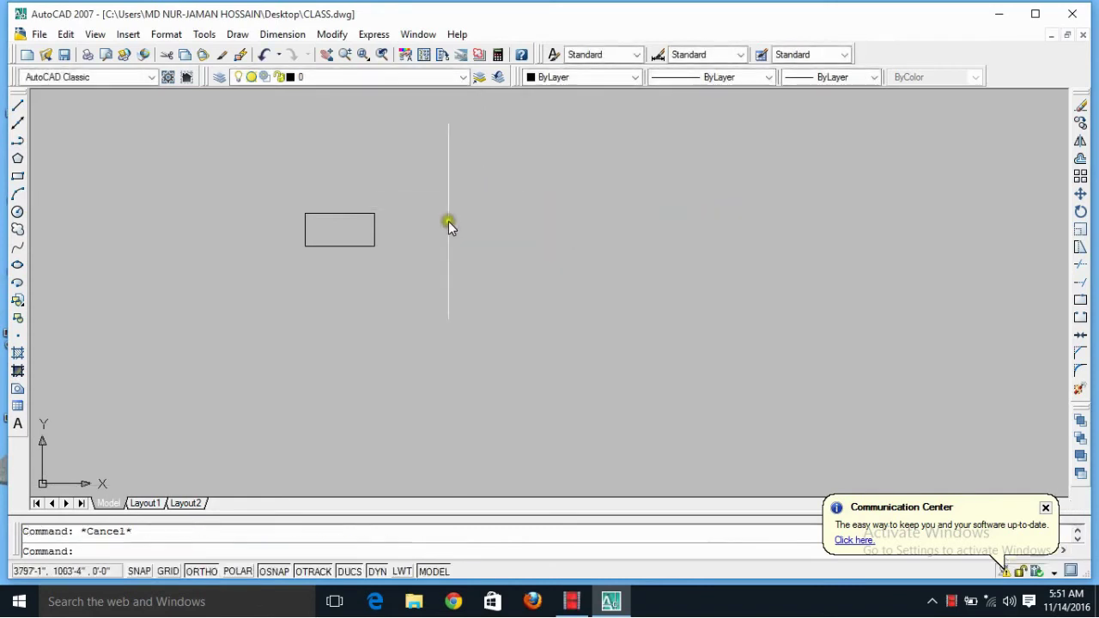
left_click(18, 177)
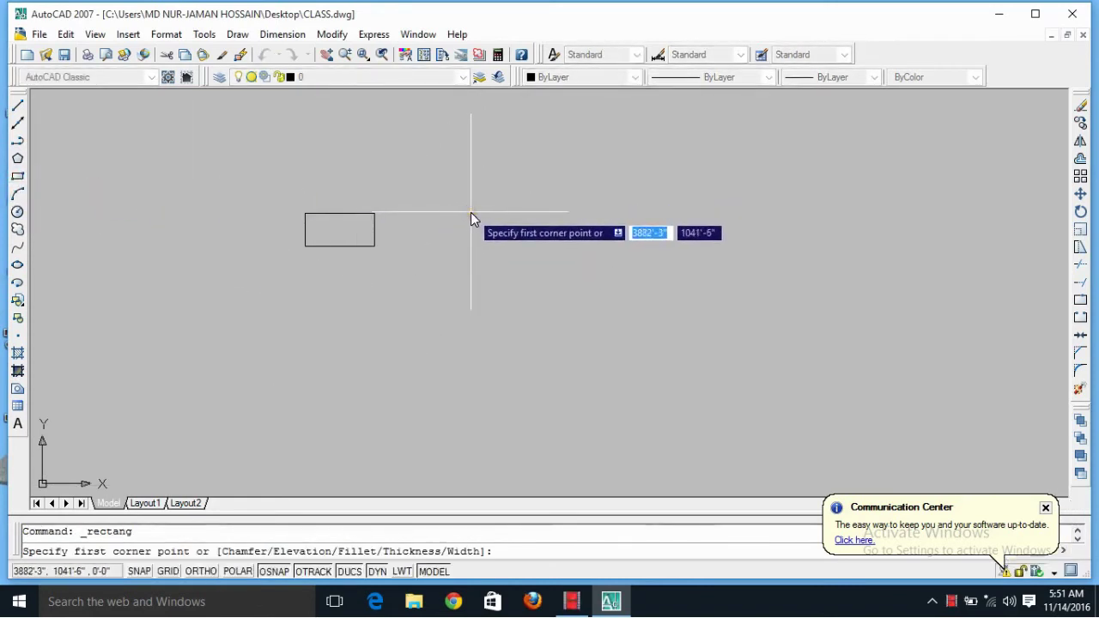
type("8")
key("BackSpace")
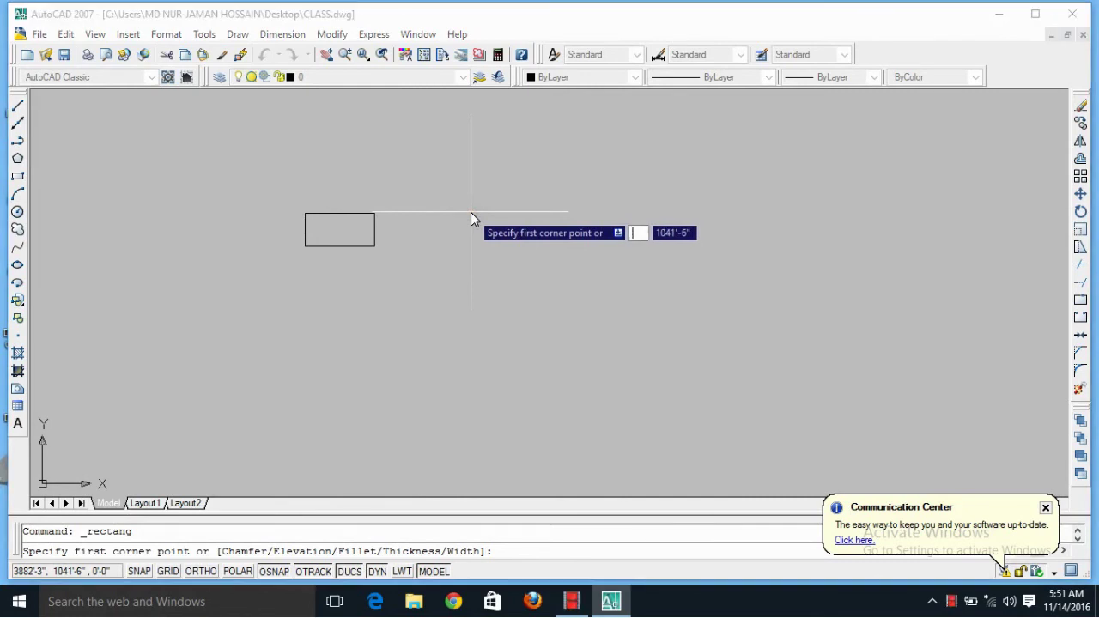
type("50")
key("Tab")
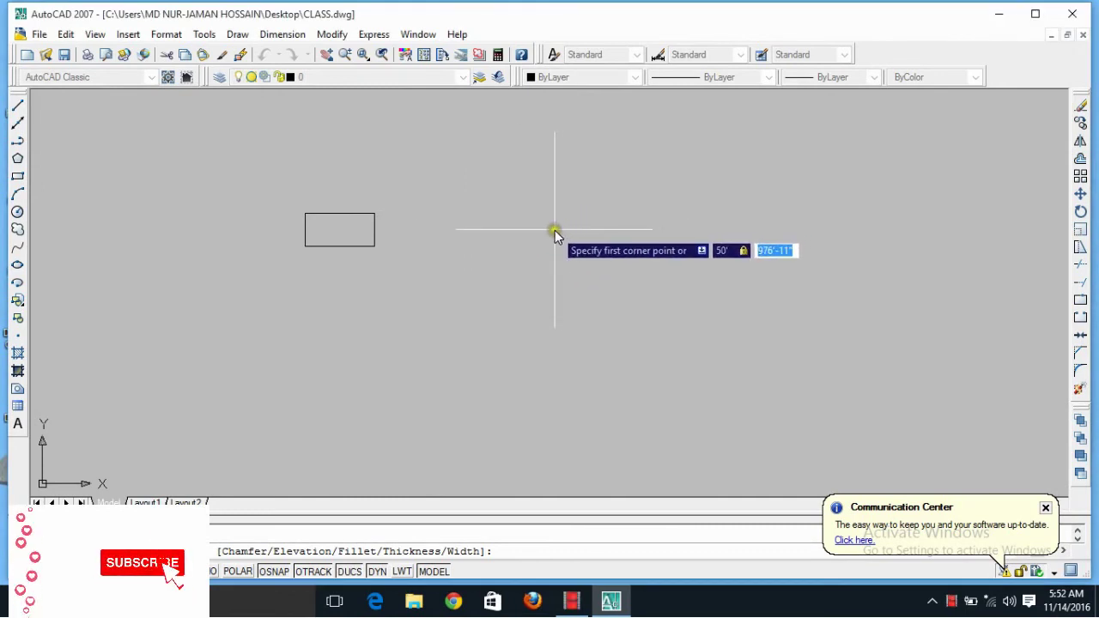
key("Escape")
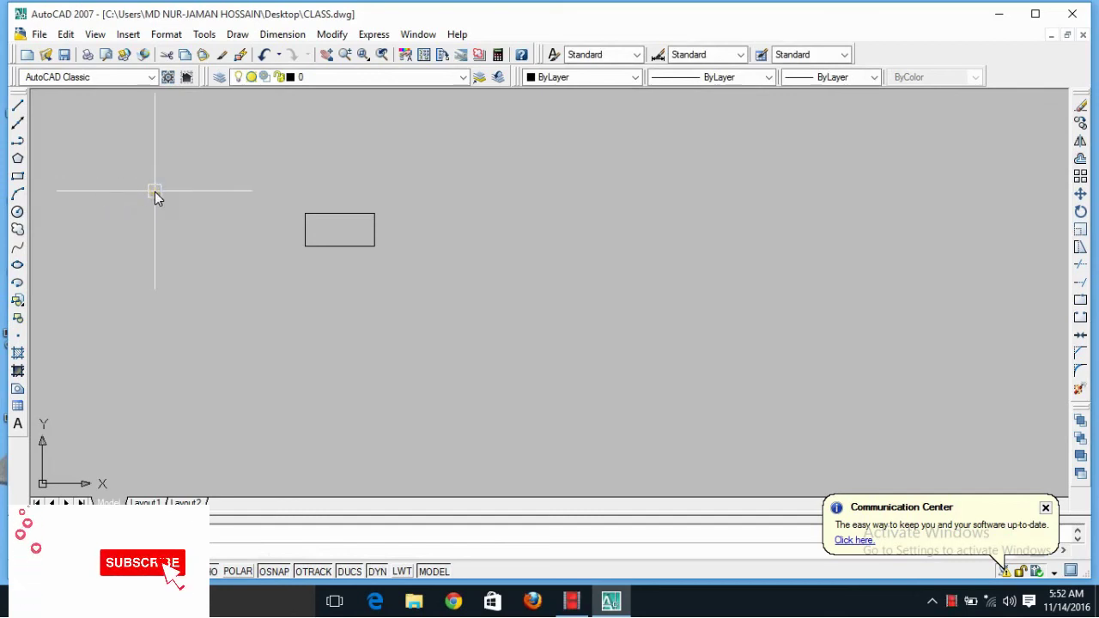
- Draw an 80' by 40' rectangle right of the small rectangle and zoom in on it
left_click(18, 176)
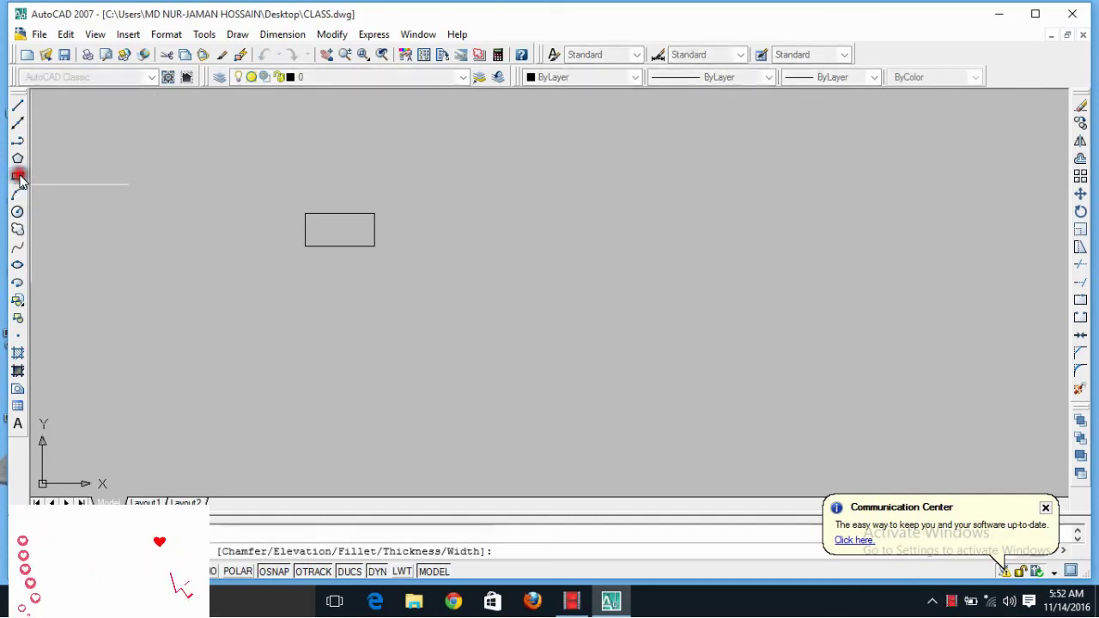
left_click(483, 217)
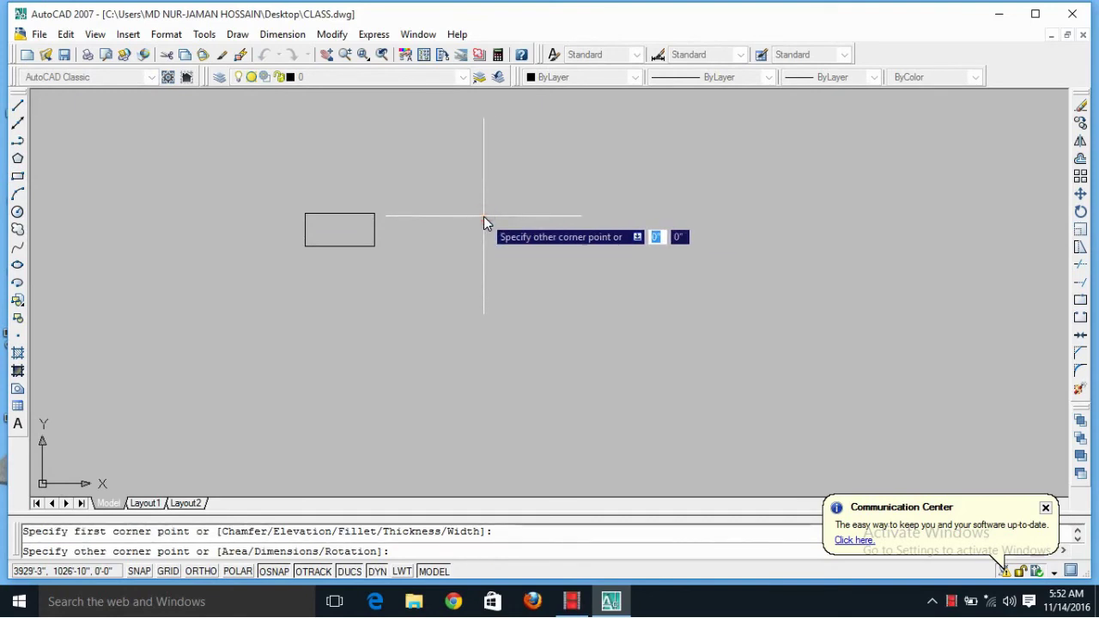
type("80'")
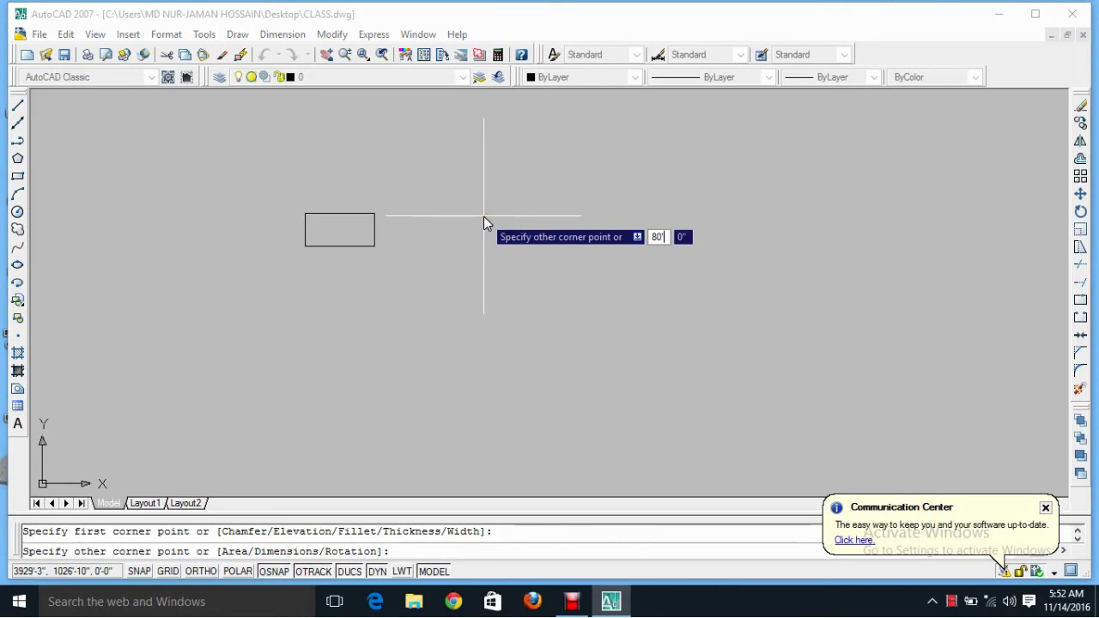
key("Tab")
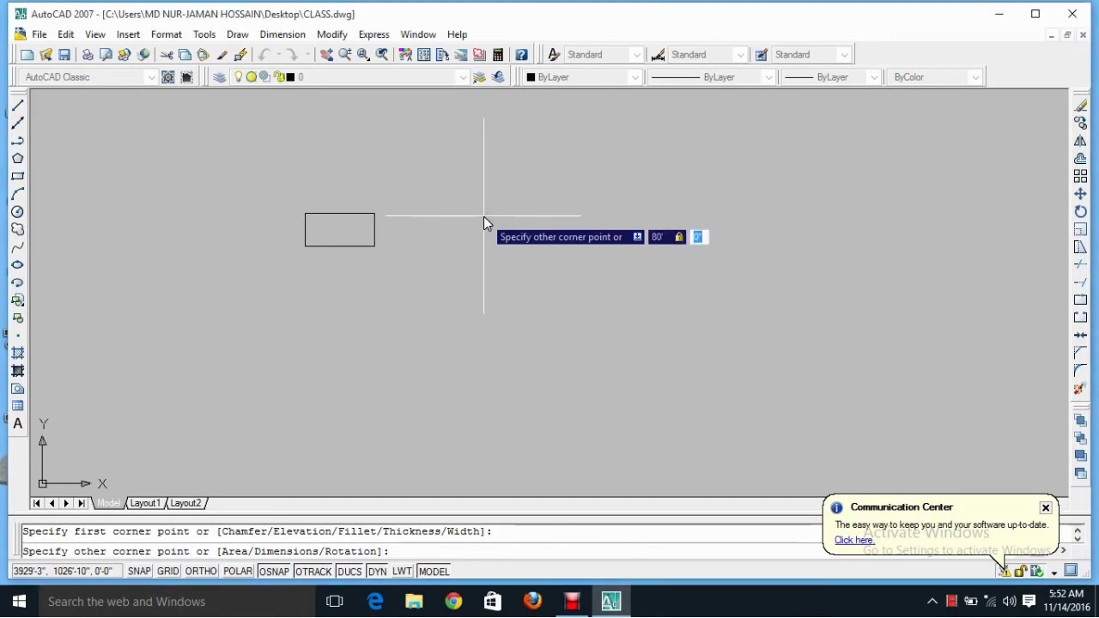
type("40")
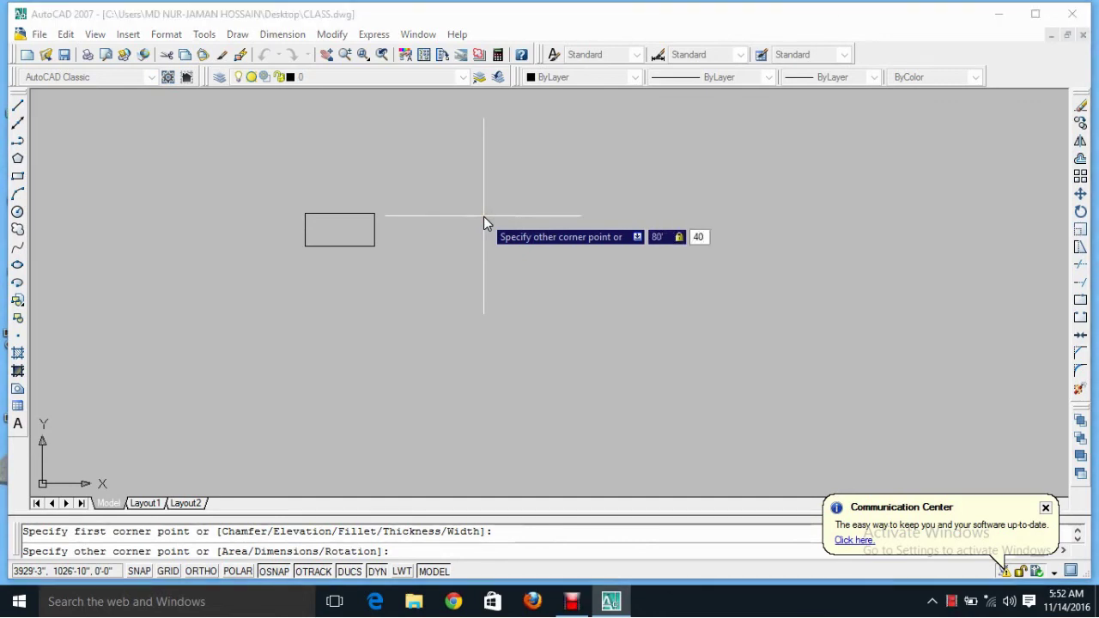
key("Return")
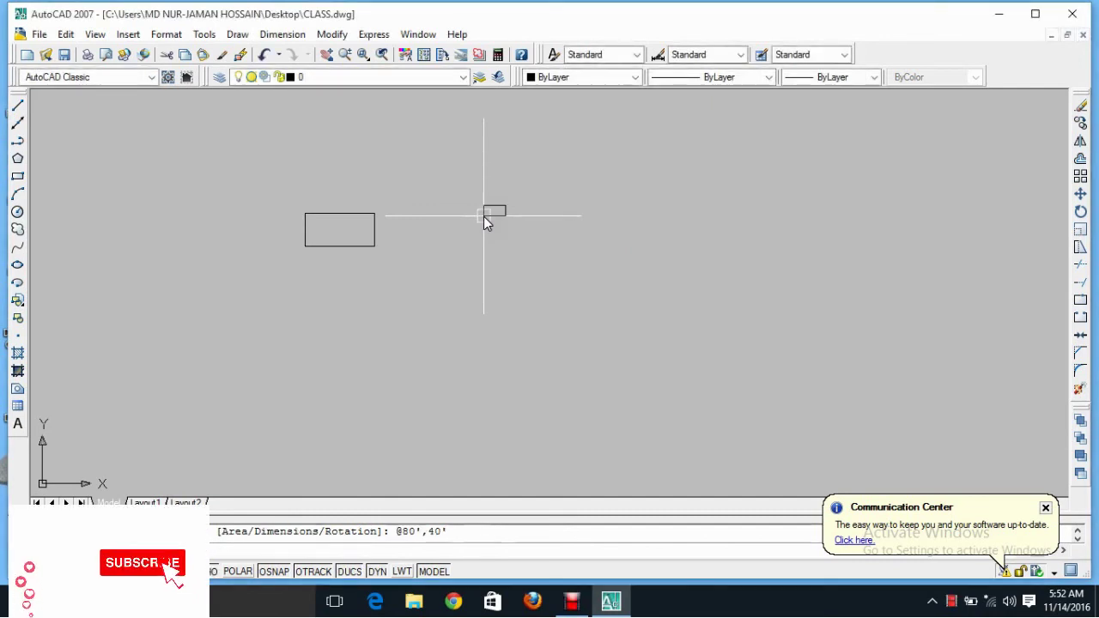
scroll(489, 215, "up", 2)
scroll(497, 215, "up", 1)
scroll(464, 270, "up", 2)
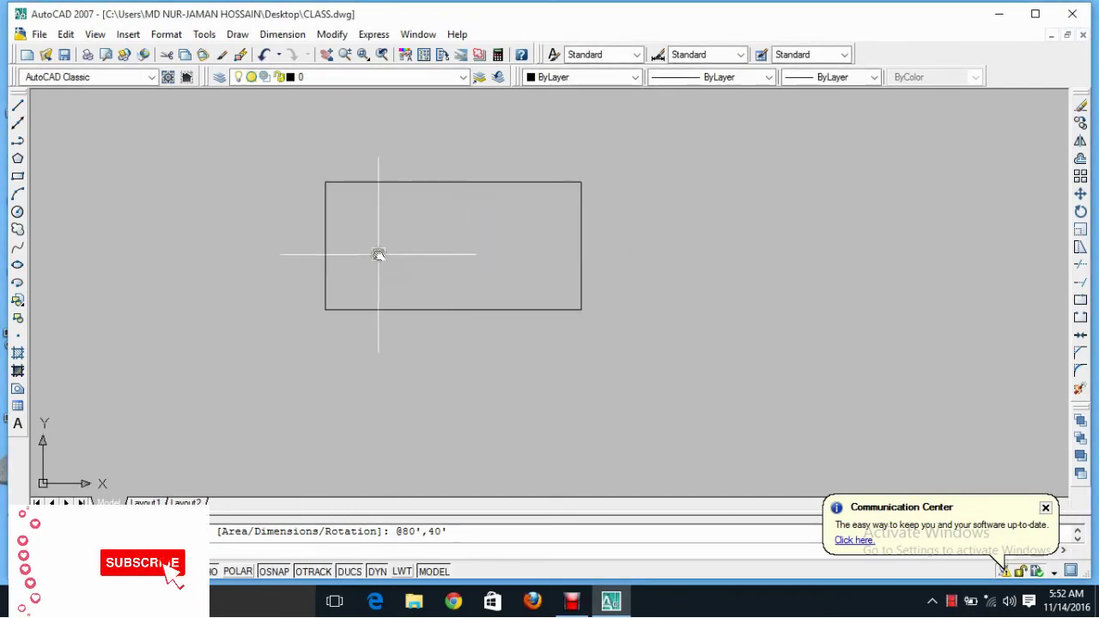
- Add an 80' linear dimension above the rectangle's top edge
left_click(282, 35)
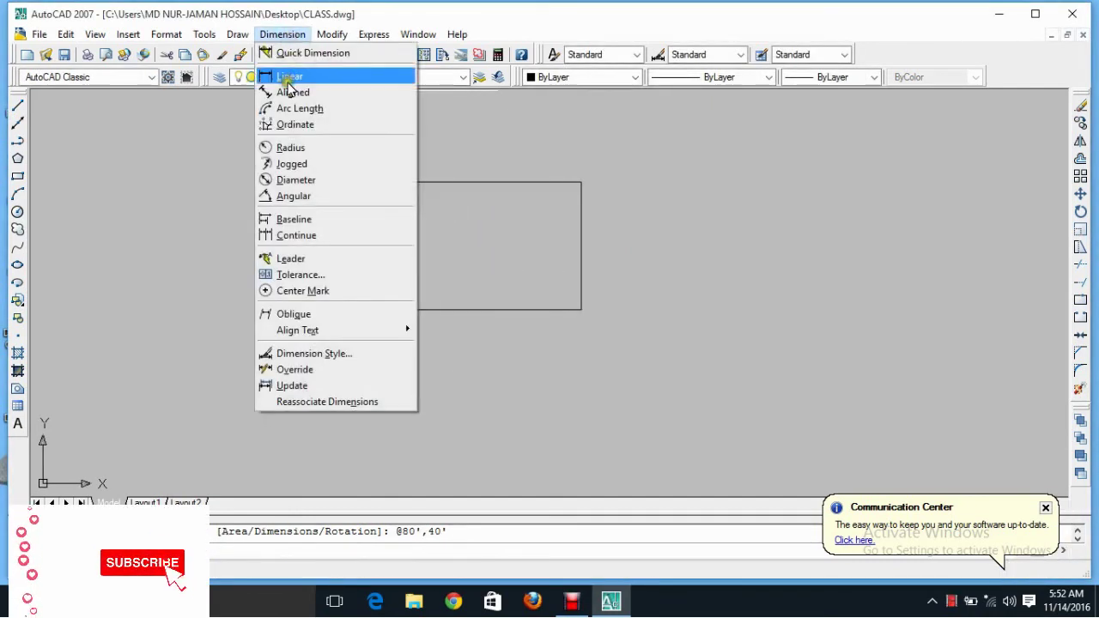
left_click(287, 78)
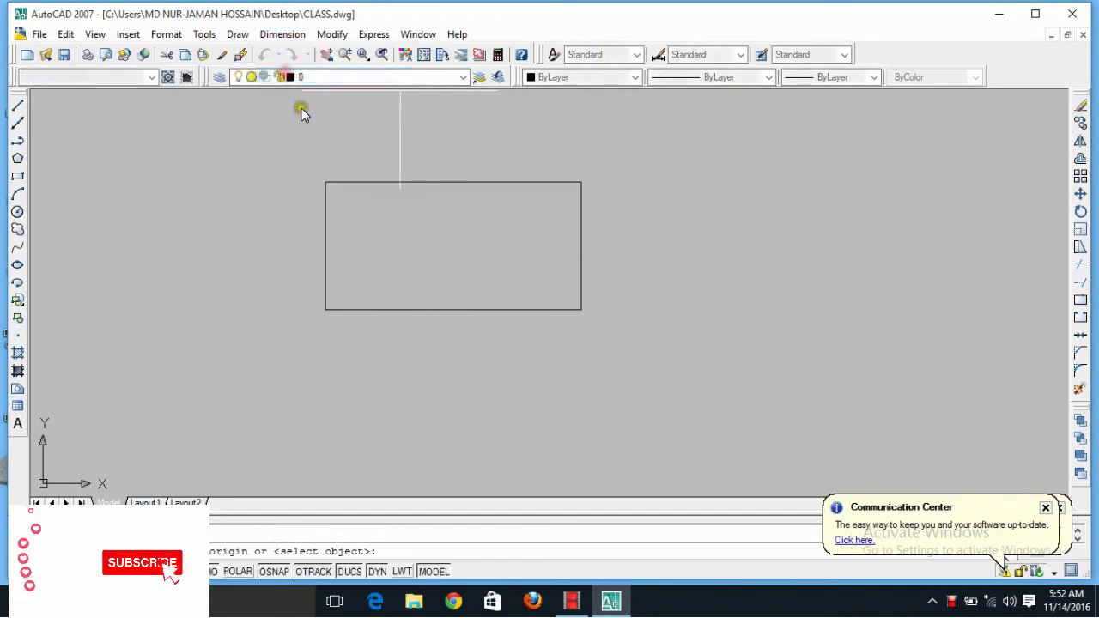
left_click(326, 183)
left_click(582, 182)
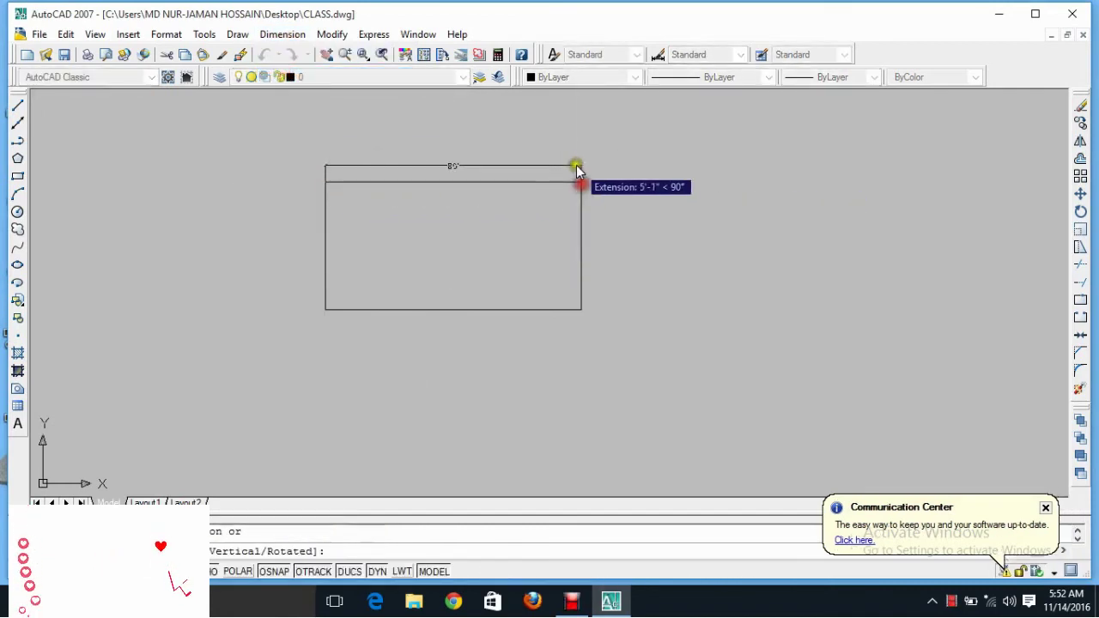
left_click(498, 146)
scroll(464, 187, "up", 6)
scroll(464, 187, "down", 4)
key("Escape")
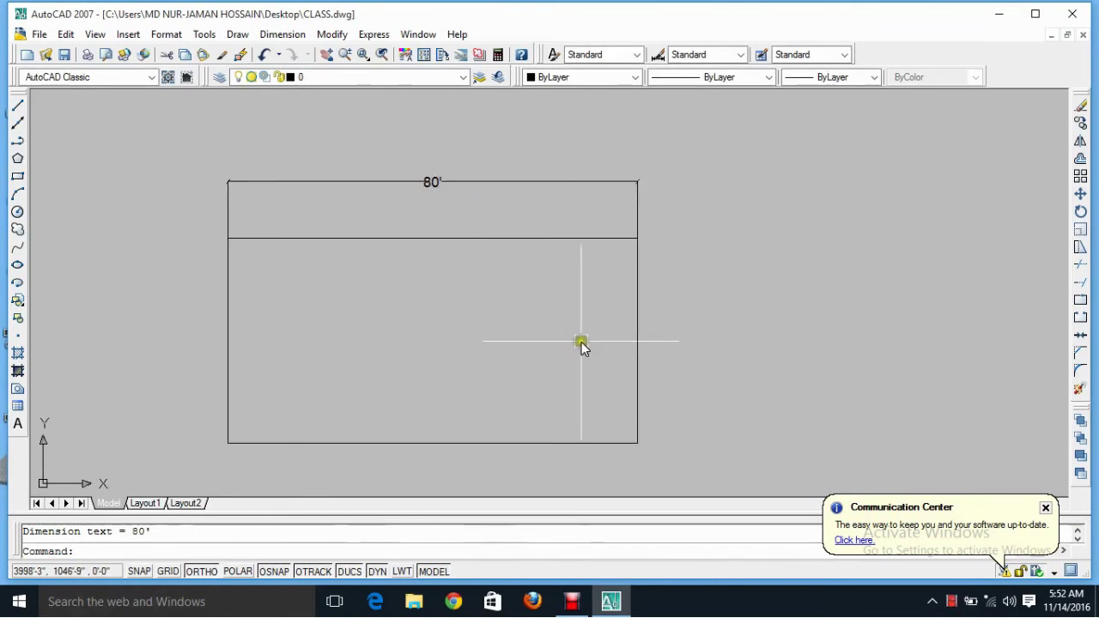
- Add a 40' linear dimension along the rectangle's right side and re-centre the view
key("Return")
left_click(639, 242)
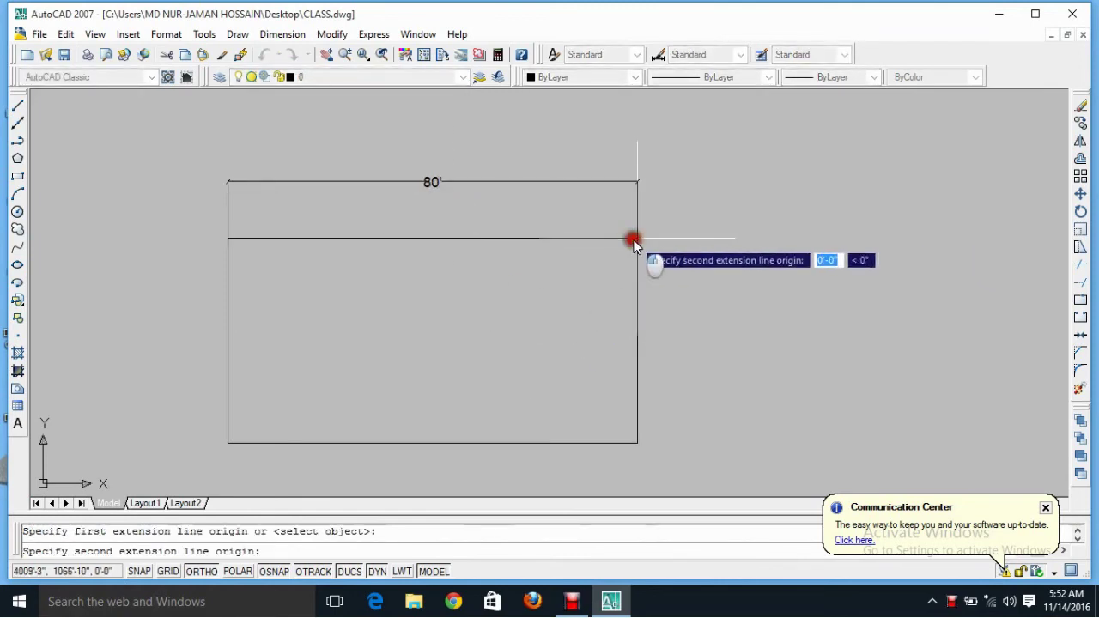
left_click(635, 439)
left_click(700, 434)
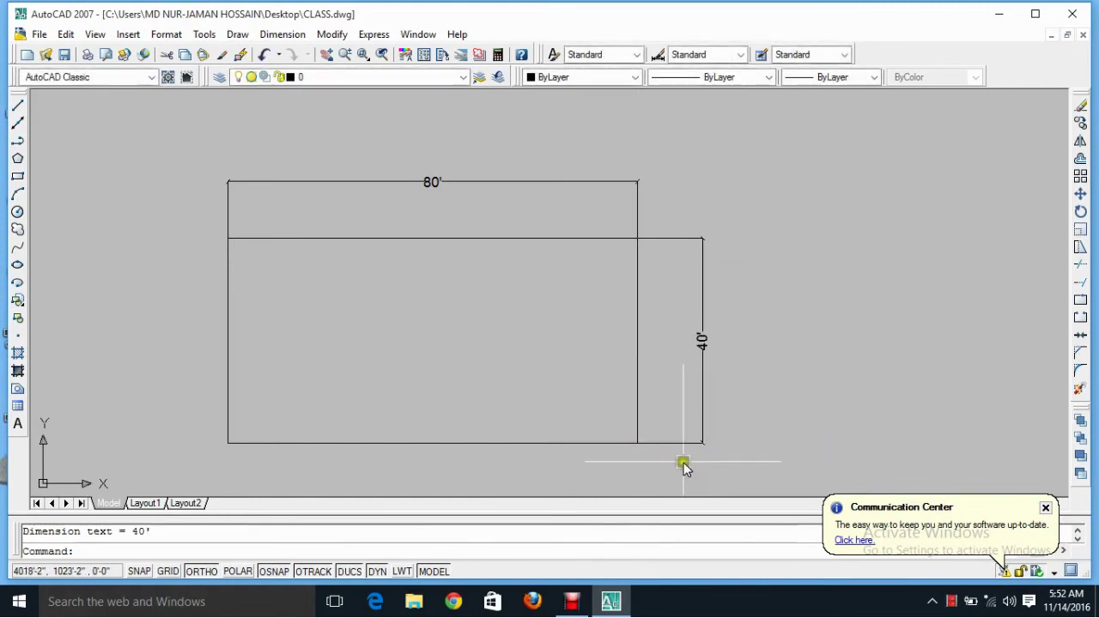
scroll(682, 430, "down", 3)
middle_click_drag(661, 429, 610, 355)
left_click(716, 217)
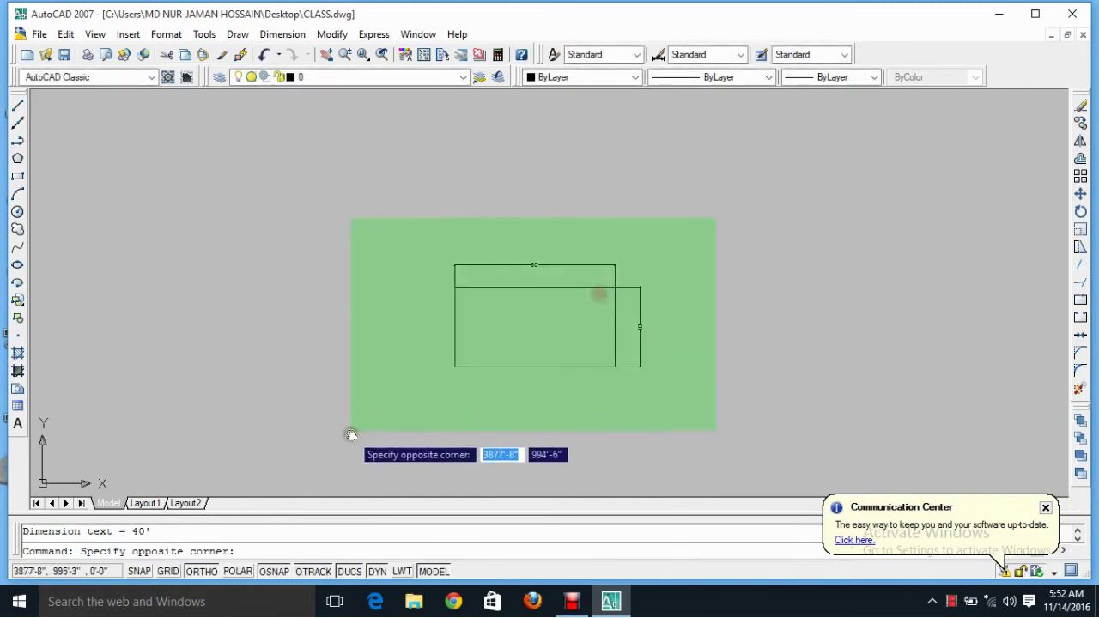
- Draw a three-point semicircular arc left of the rectangles using the A shortcut
key("Escape")
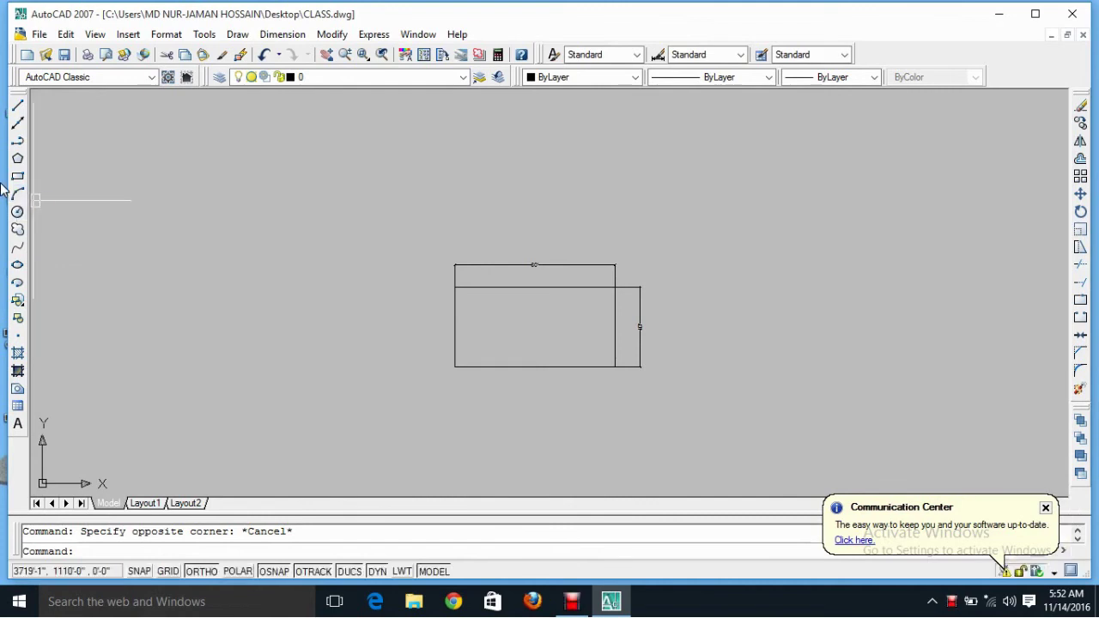
left_click(18, 194)
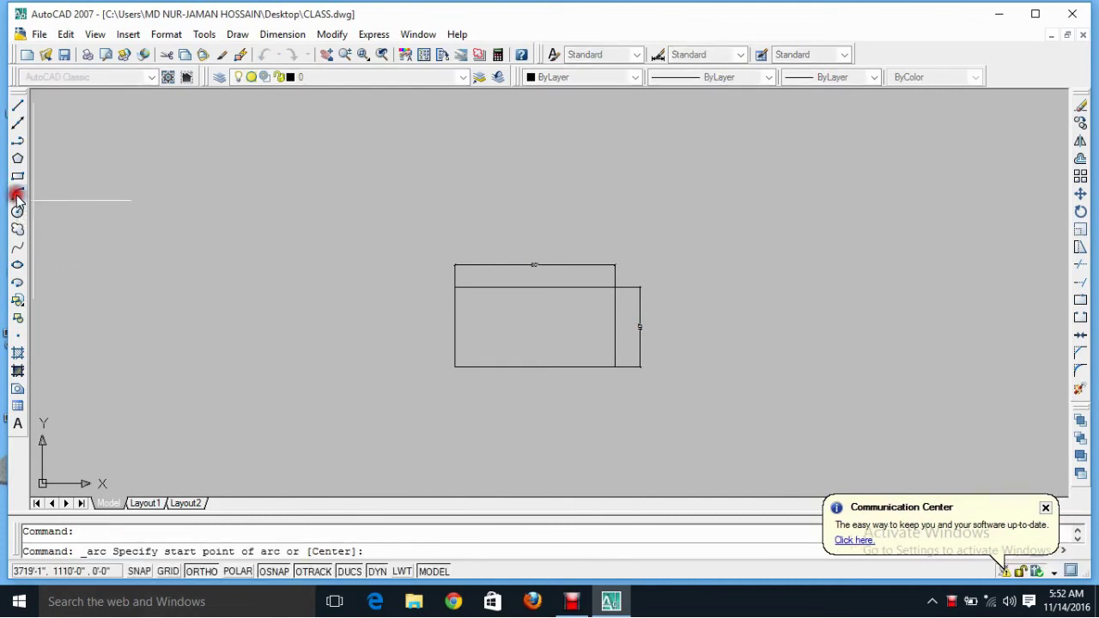
key("Escape")
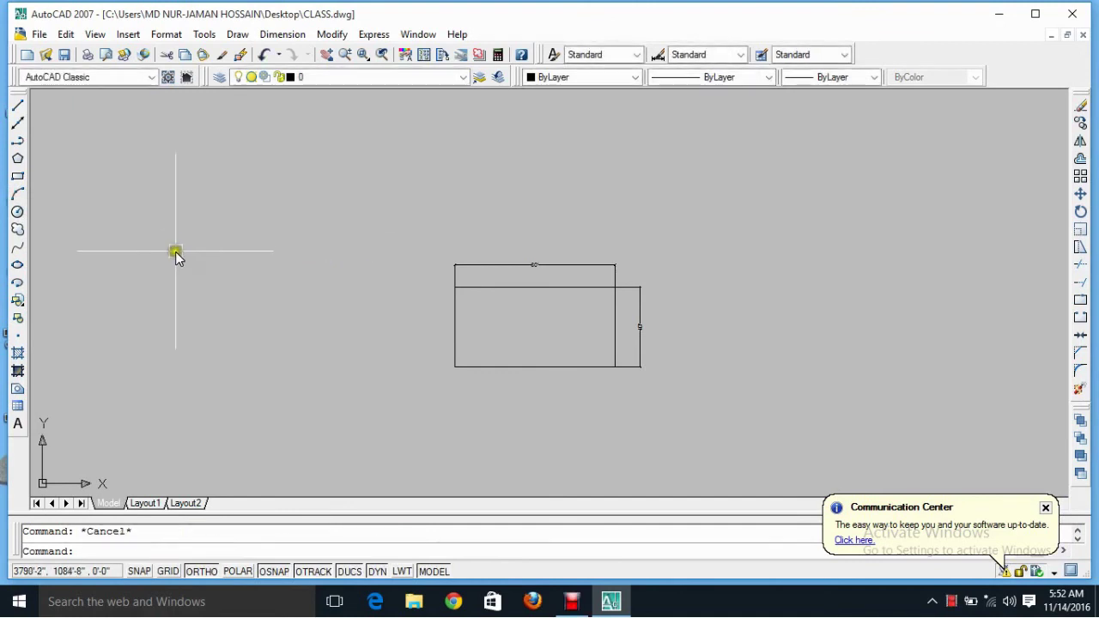
type("a")
key("Return")
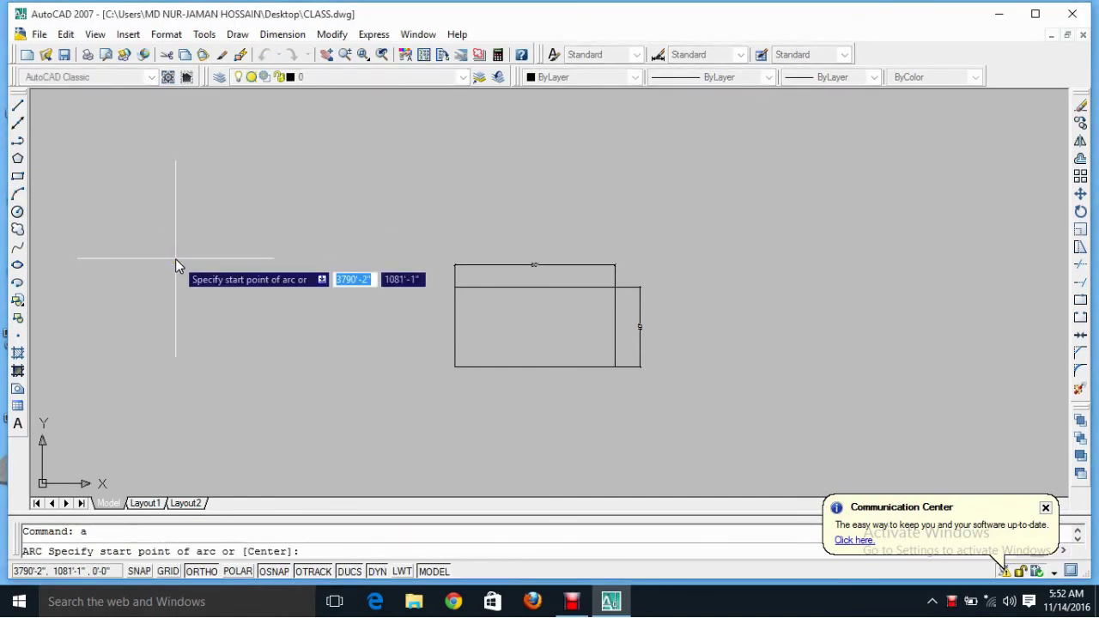
left_click(197, 207)
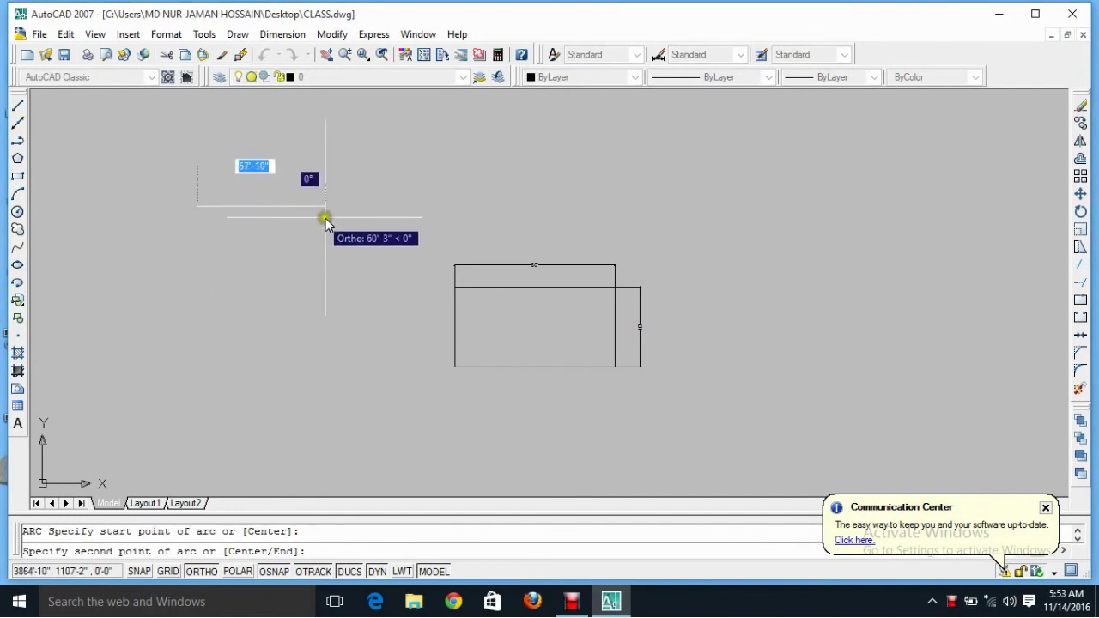
left_click(368, 214)
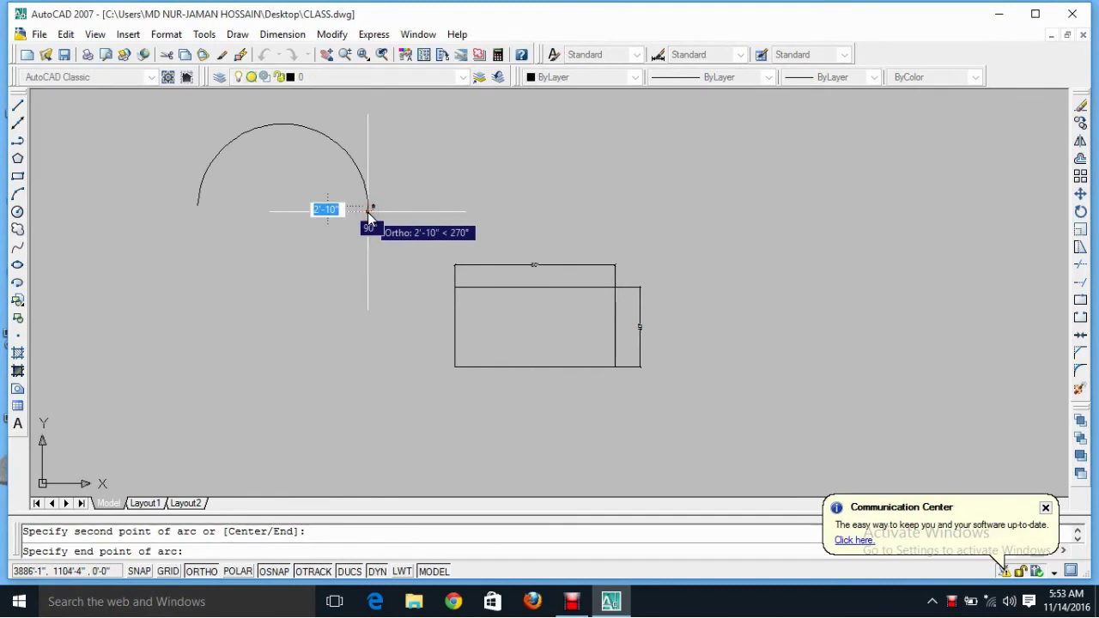
left_click(368, 212)
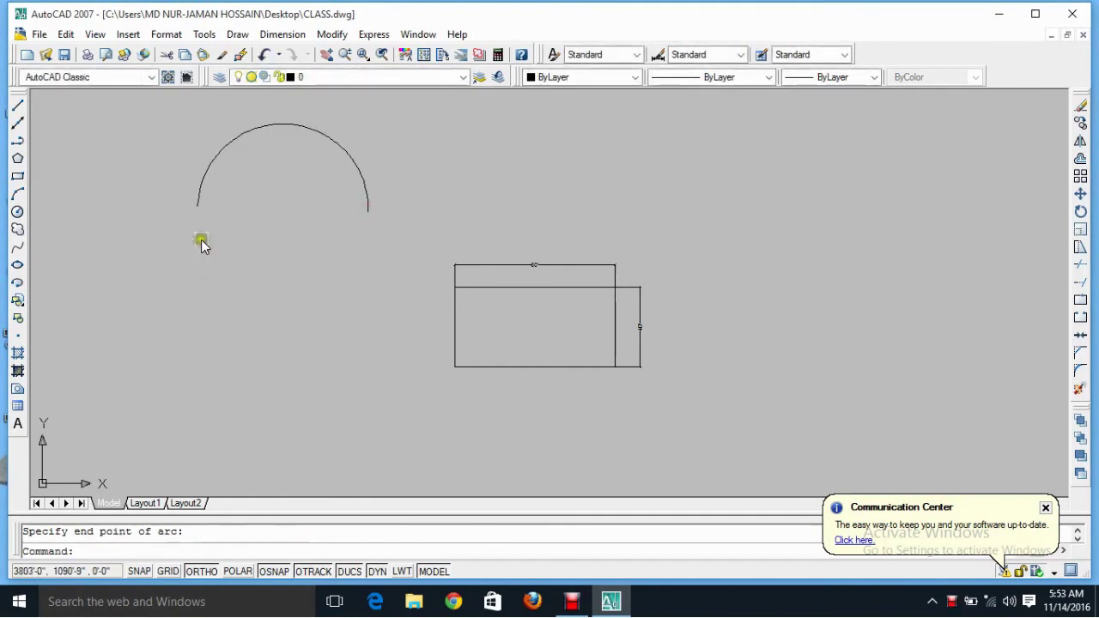
- Pan and zoom the view around the new arc
middle_click_drag(201, 240, 255, 255)
scroll(295, 211, "up", 5)
scroll(341, 213, "down", 6)
scroll(361, 215, "up", 1)
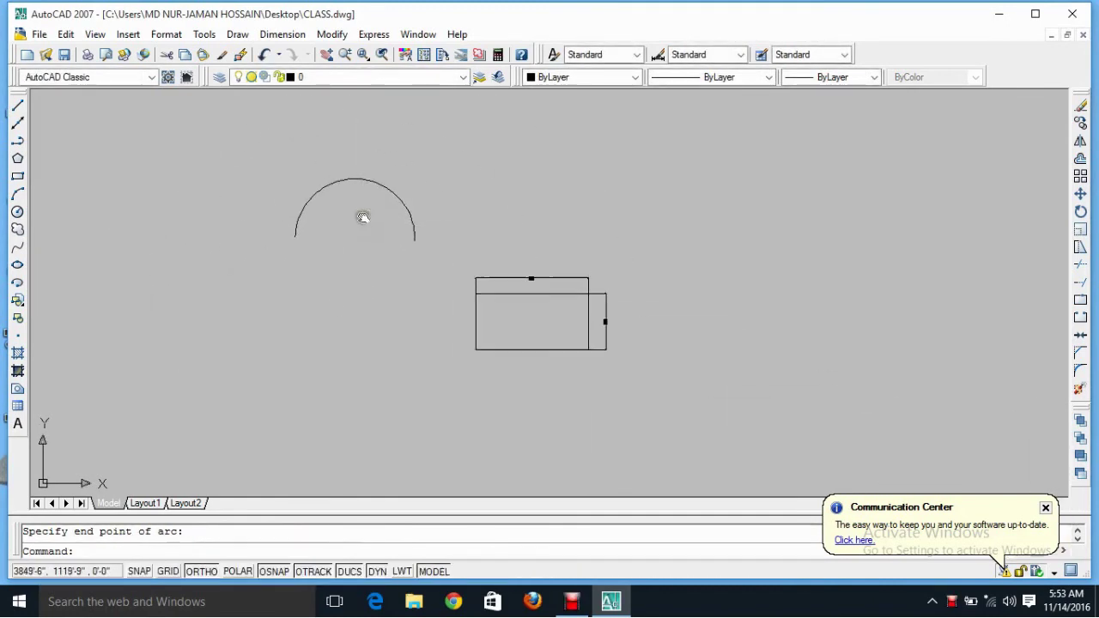
scroll(348, 260, "up", 2)
scroll(356, 260, "up", 4)
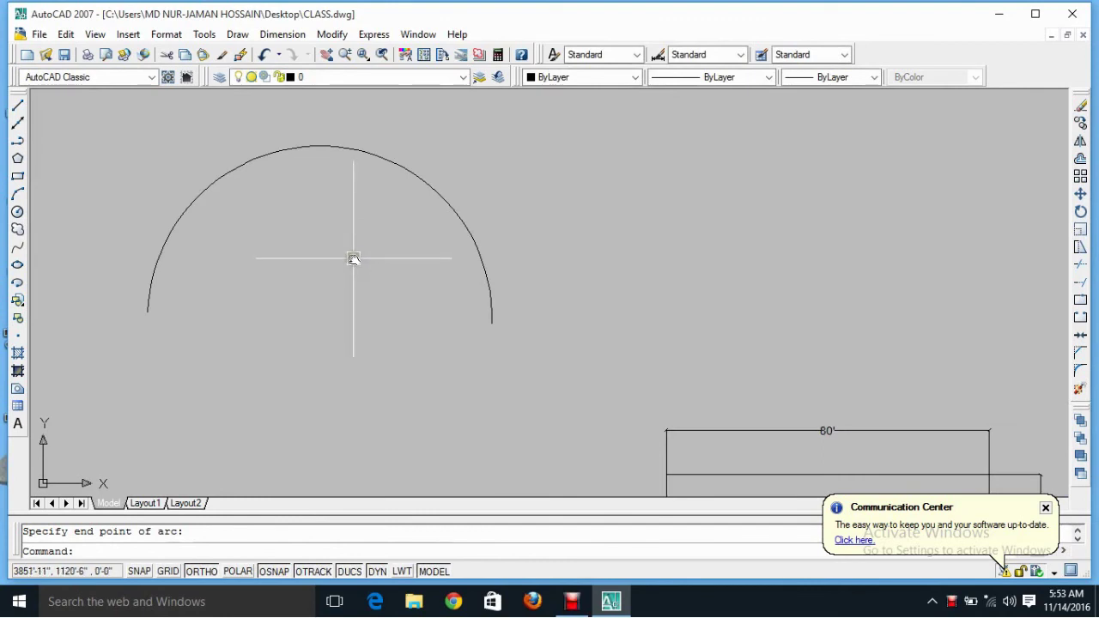
scroll(353, 261, "down", 3)
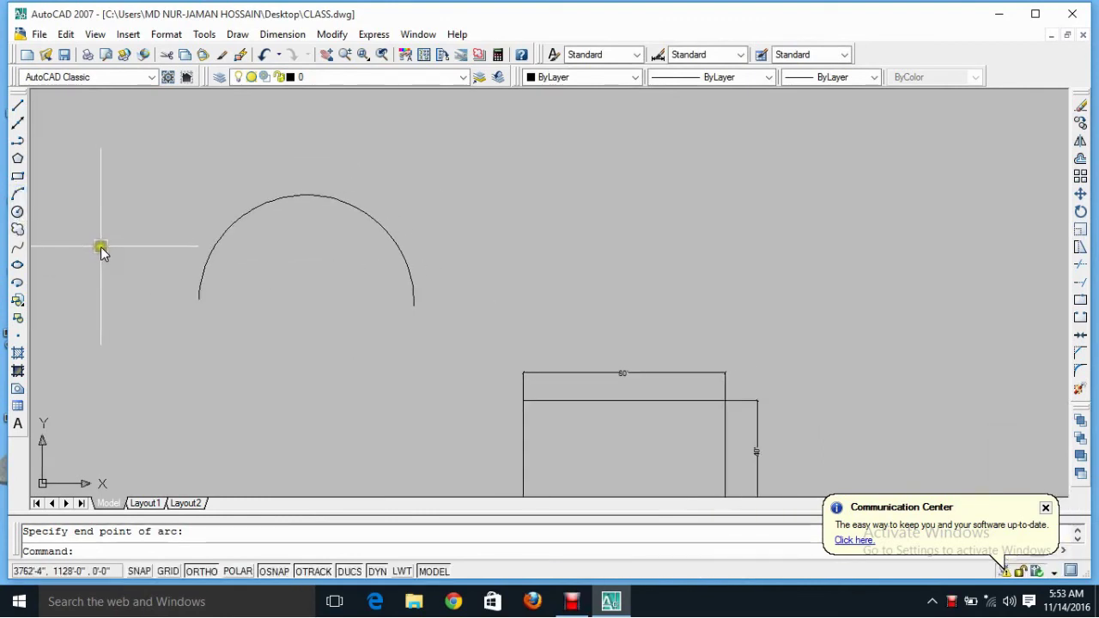
type("a")
- Draw a larger three-point semicircular arc to the right of the first one
key("Return")
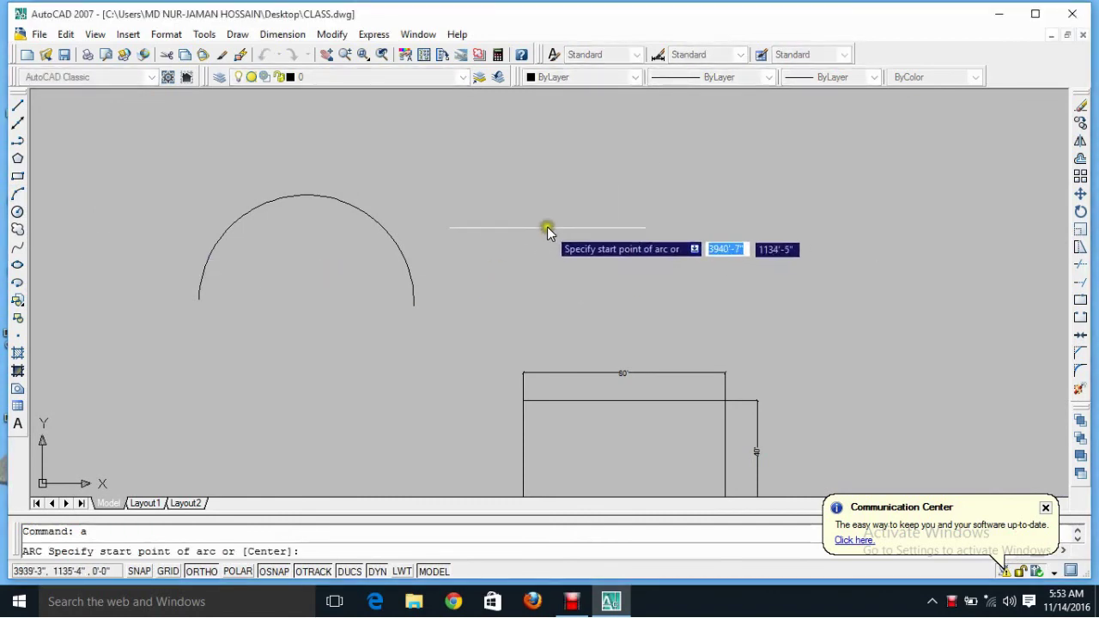
left_click(543, 218)
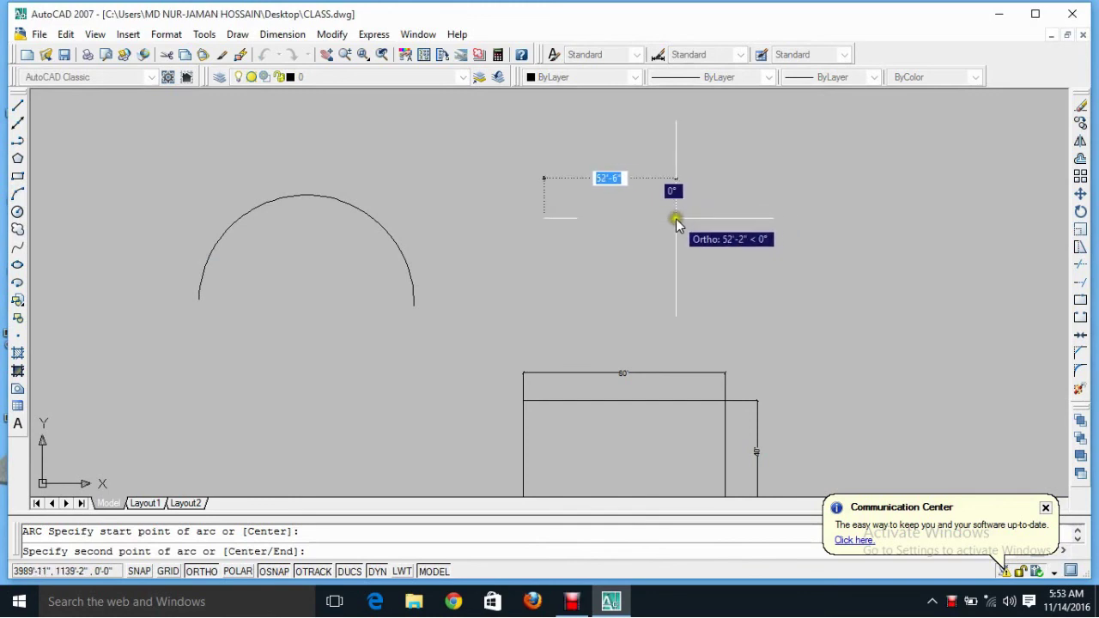
left_click(877, 210)
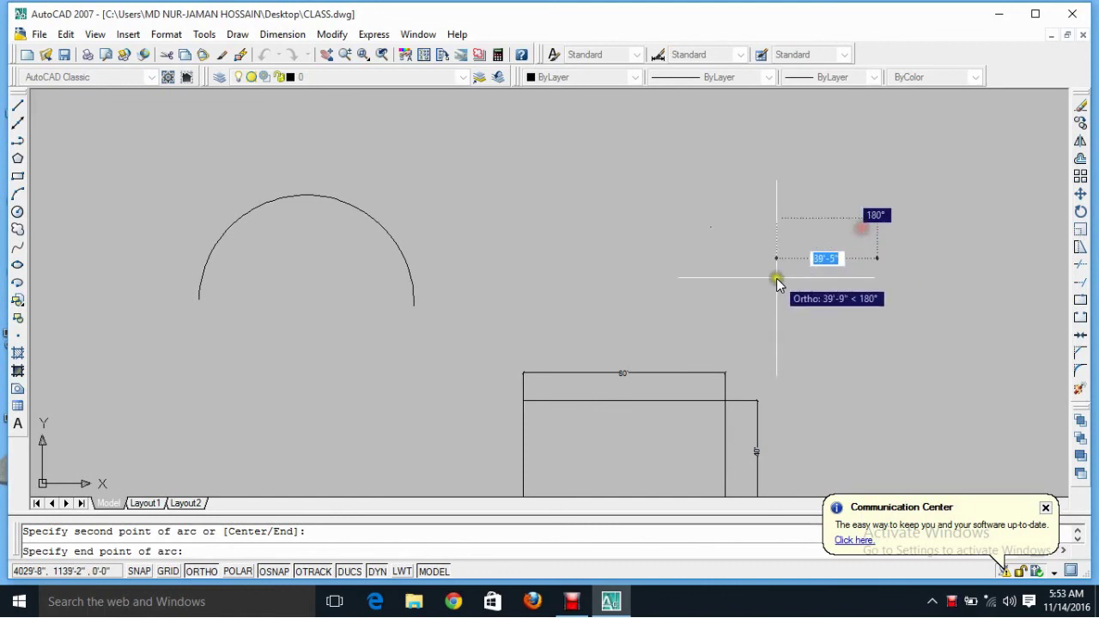
scroll(778, 277, "down", 5)
scroll(739, 288, "up", 4)
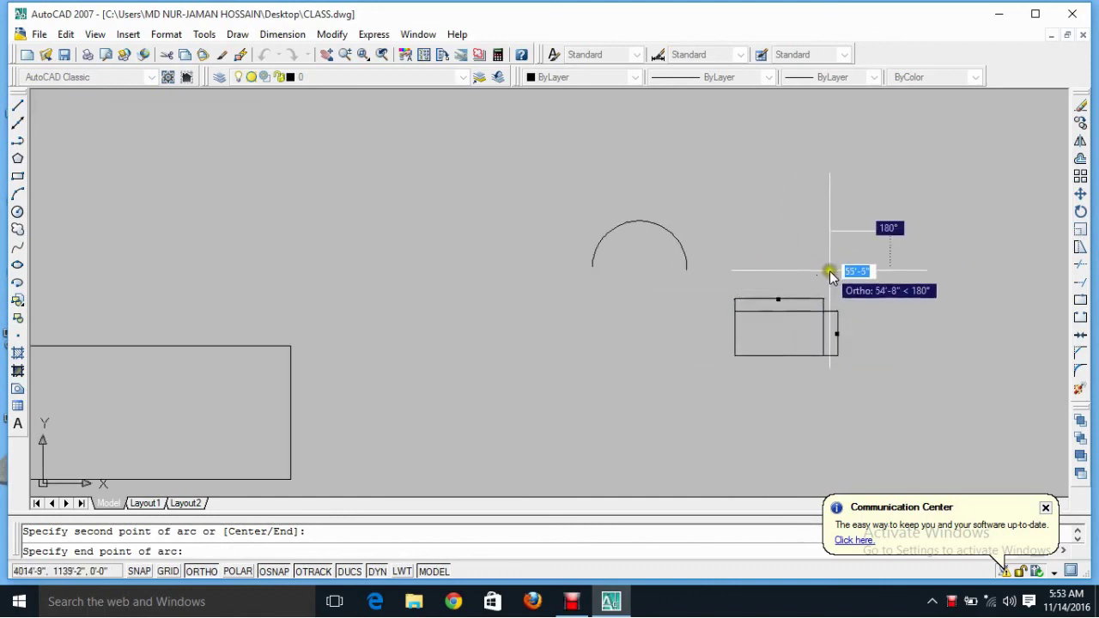
left_click(855, 286)
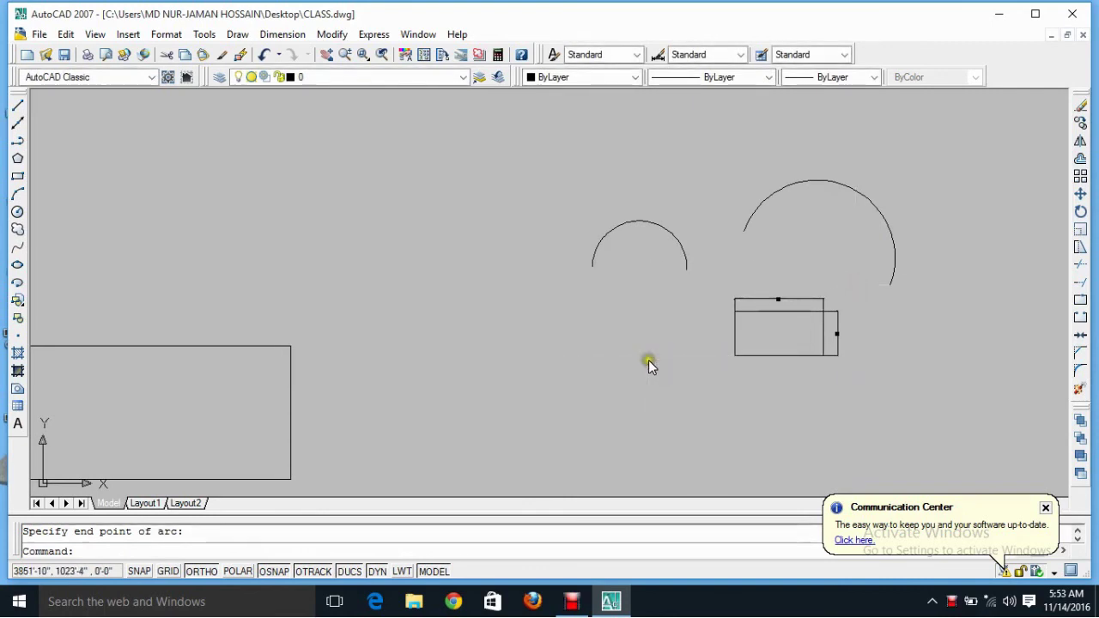
middle_click_drag(648, 359, 581, 347)
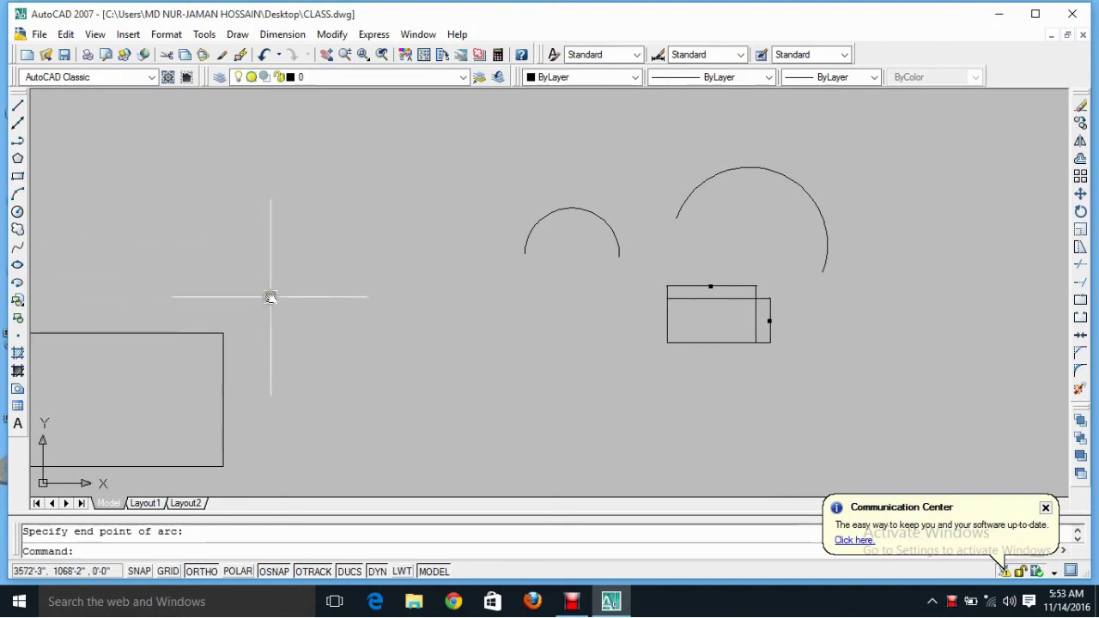
middle_click_drag(270, 297, 229, 295)
scroll(334, 290, "down", 4)
mouse_move(368, 298)
middle_mouse_down()
mouse_move(93, 321)
mouse_move(77, 369)
middle_mouse_up()
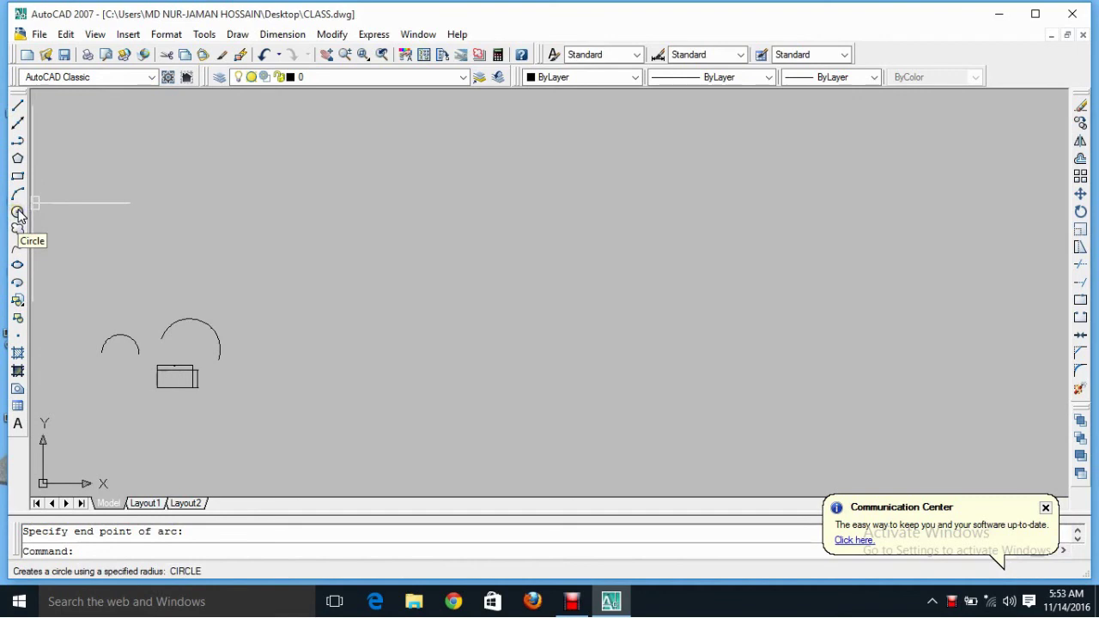
- Draw a large circle of about 303' radius in empty space
left_click(17, 213)
key("Escape")
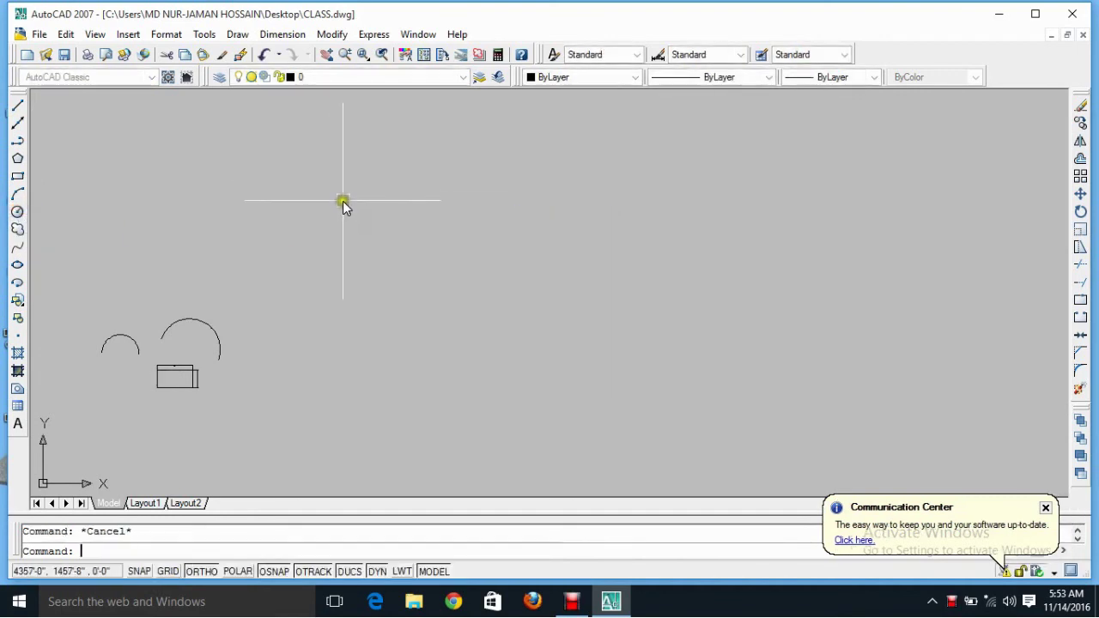
type("c")
key("Return")
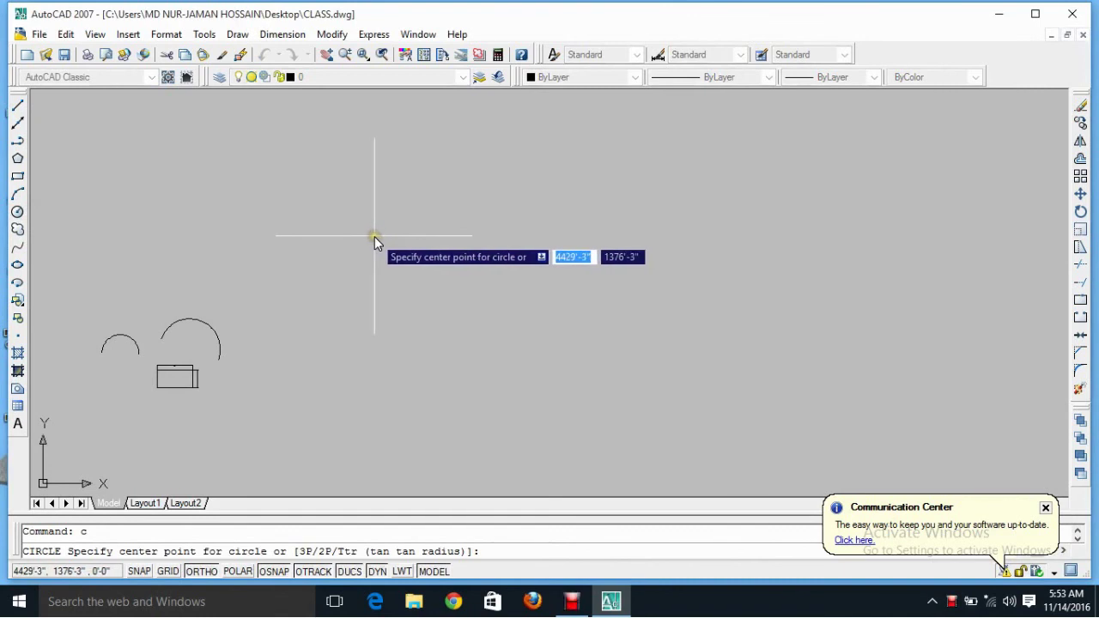
left_click(409, 223)
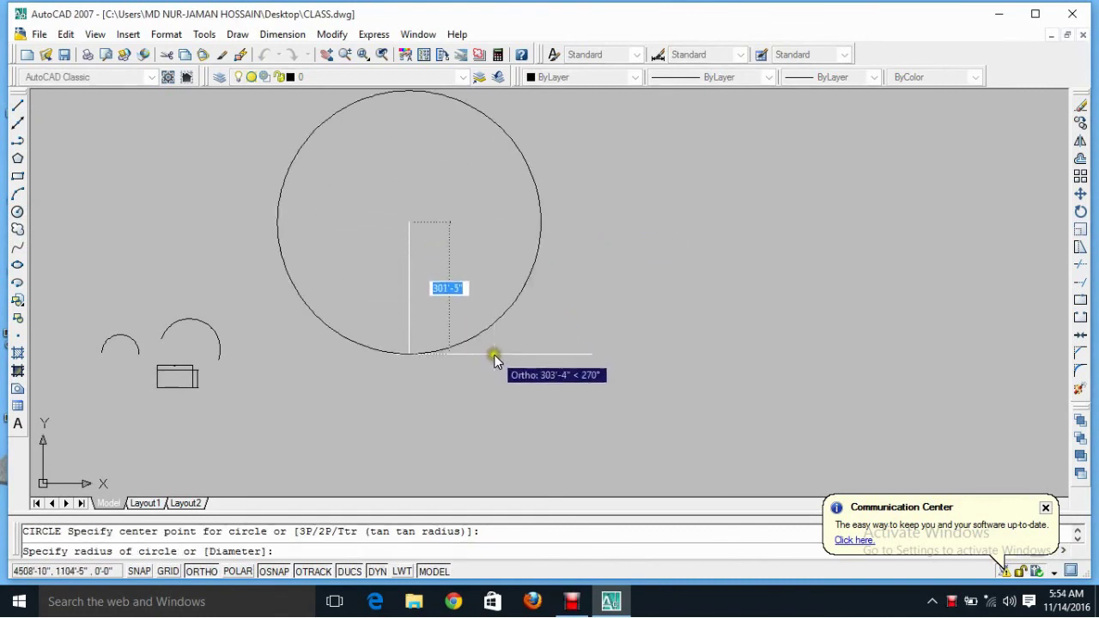
left_click(495, 361)
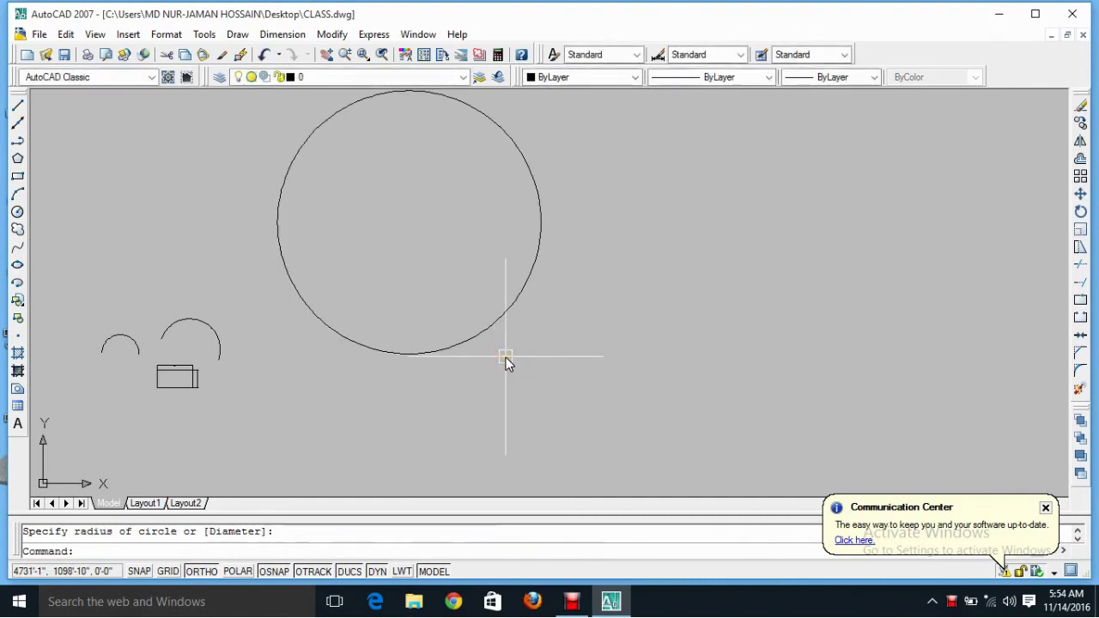
middle_click_drag(507, 306, 525, 341)
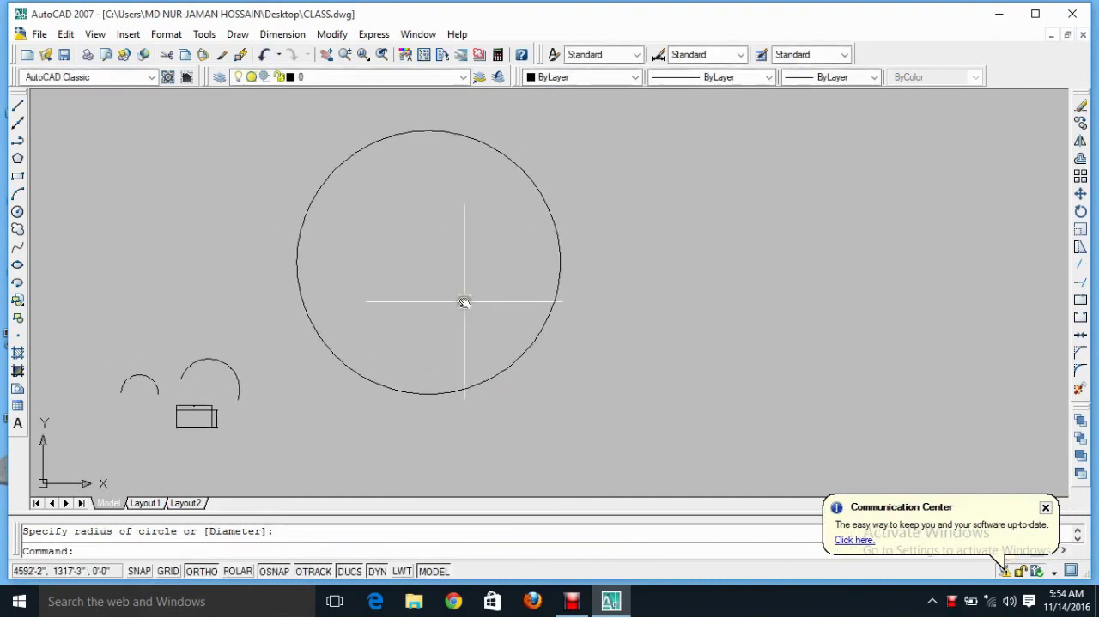
- Draw a 50' radius circle inside the large circle
key("Return")
left_click(421, 258)
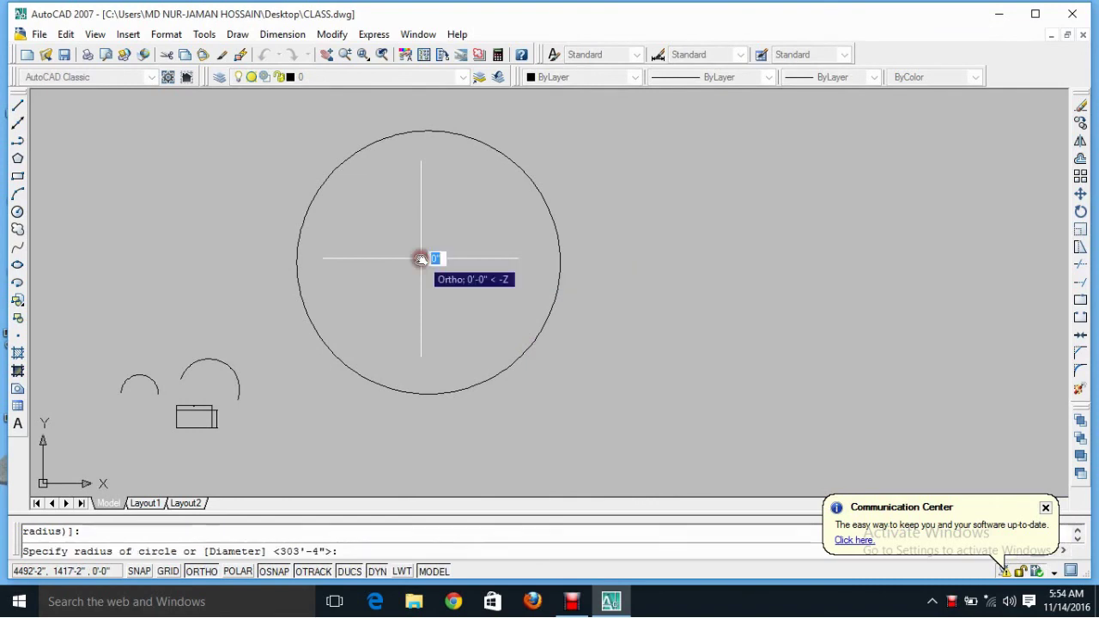
type("5")
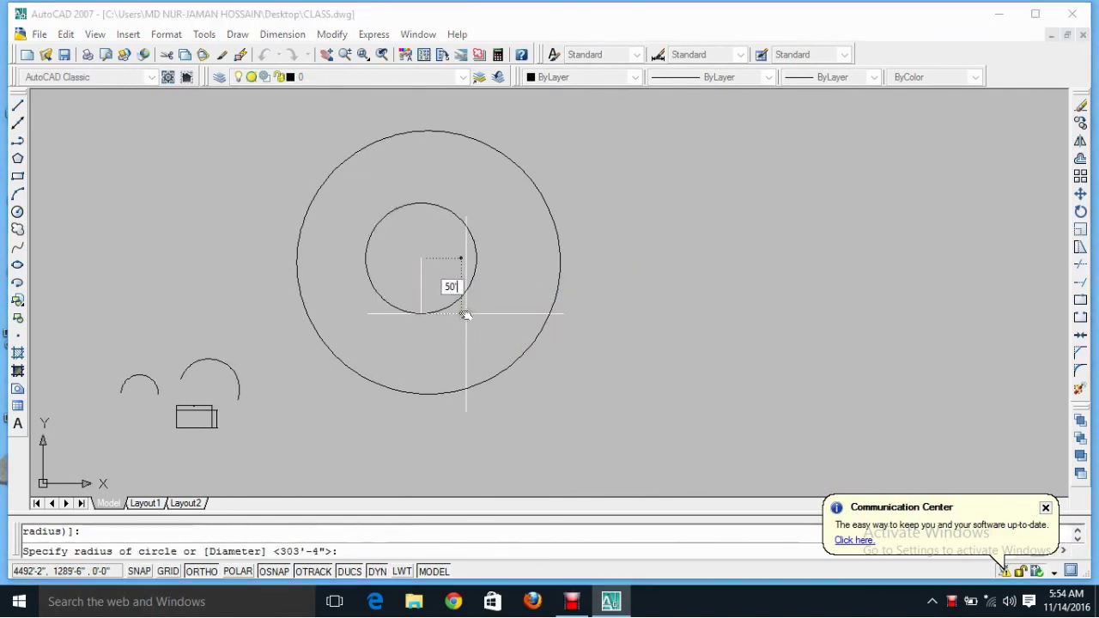
key("Return")
scroll(462, 301, "up", 1)
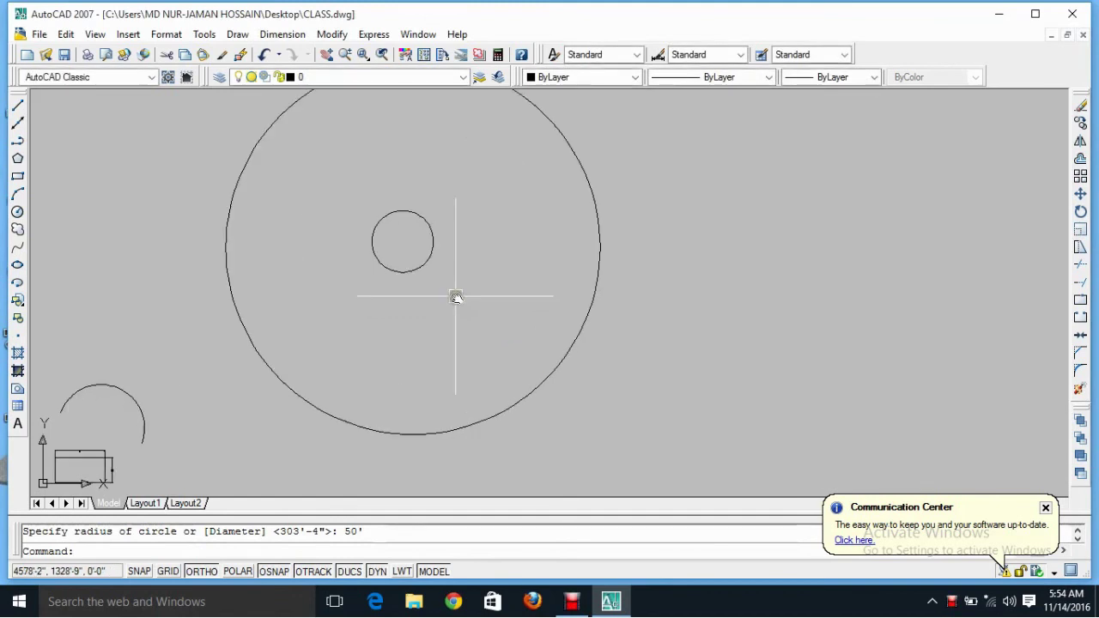
scroll(464, 288, "up", 1)
middle_click_drag(463, 283, 481, 360)
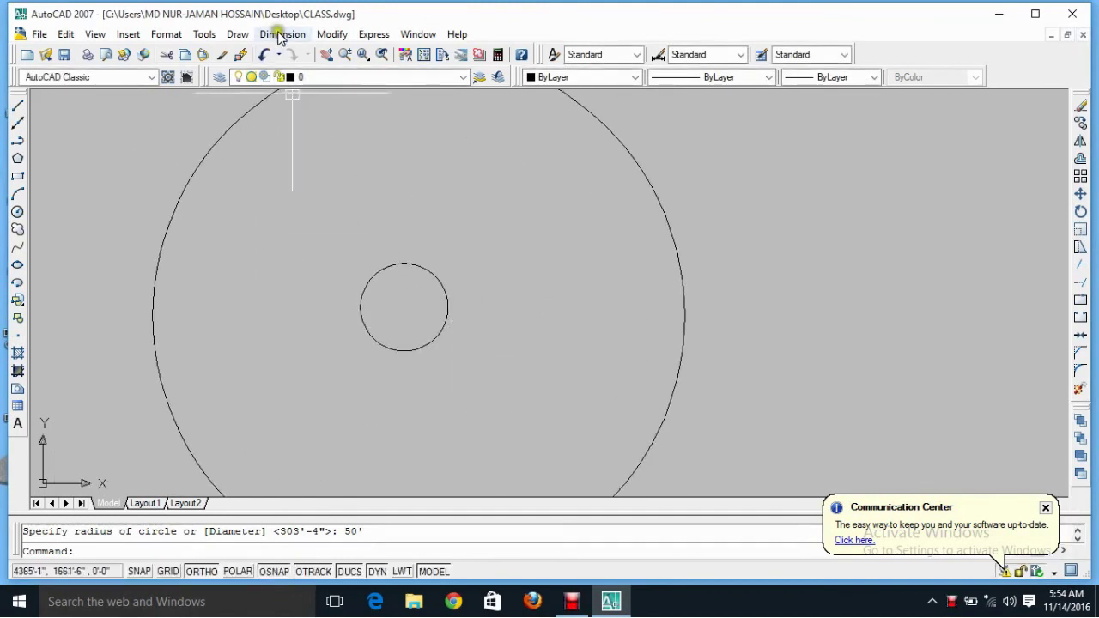
- Add an R50' radius dimension to the small inner circle
left_click(279, 34)
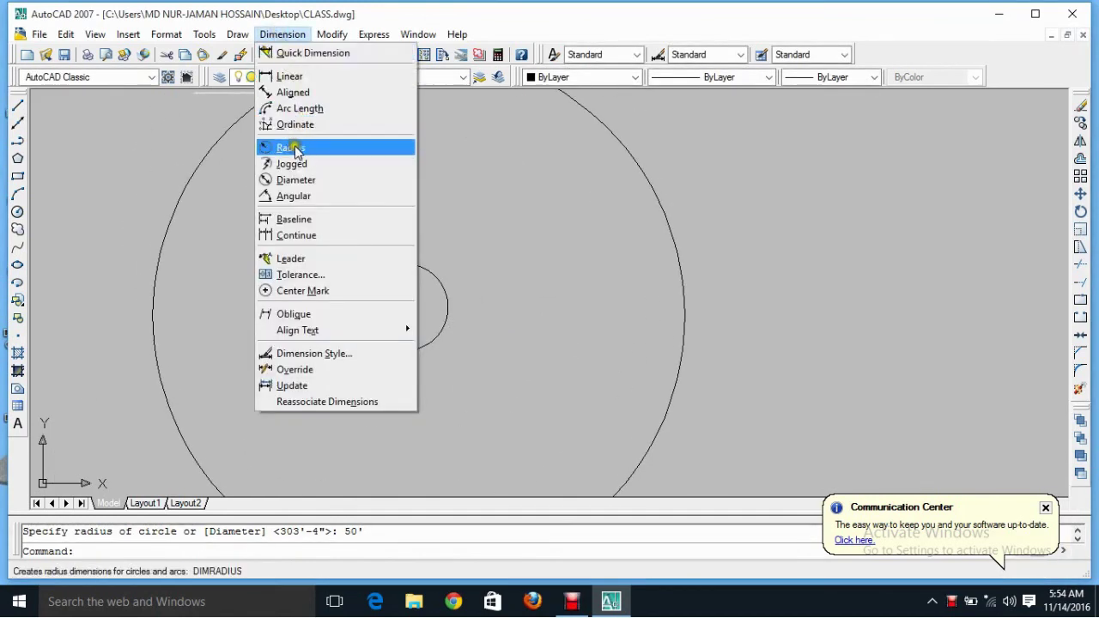
left_click(295, 149)
left_click(366, 277)
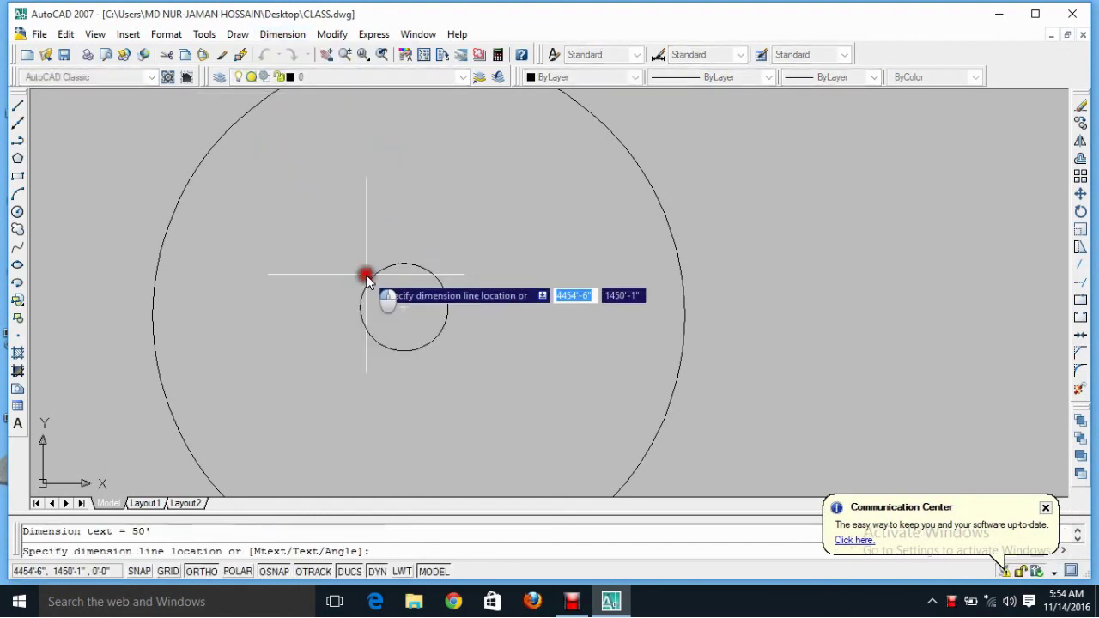
left_click(334, 265)
scroll(326, 255, "up", 8)
scroll(357, 305, "up", 6)
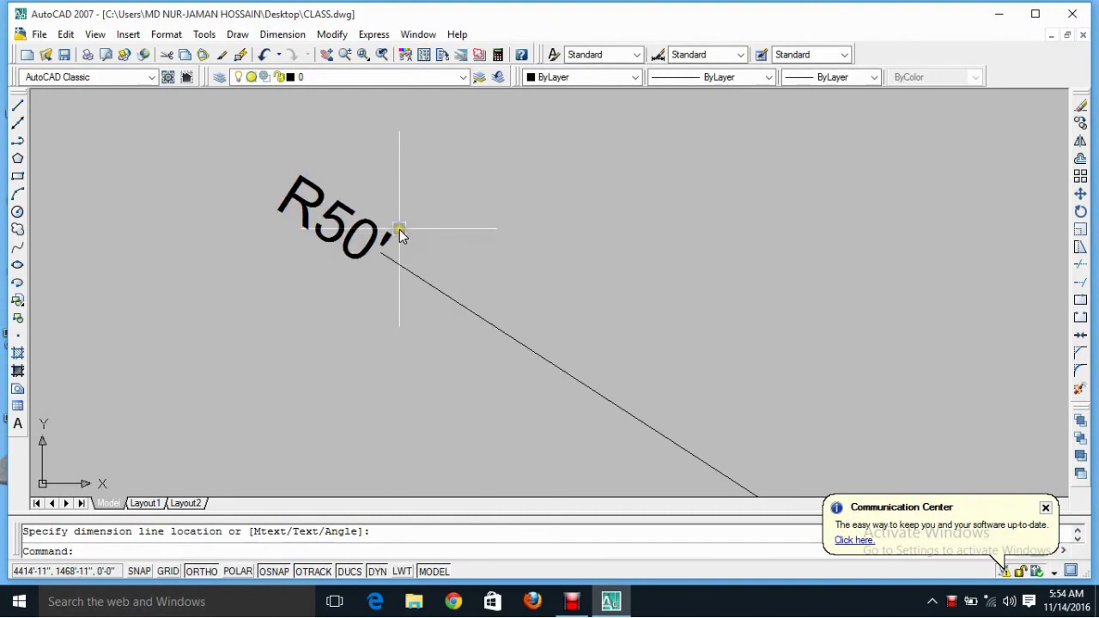
scroll(400, 235, "down", 10)
scroll(440, 254, "up", 1)
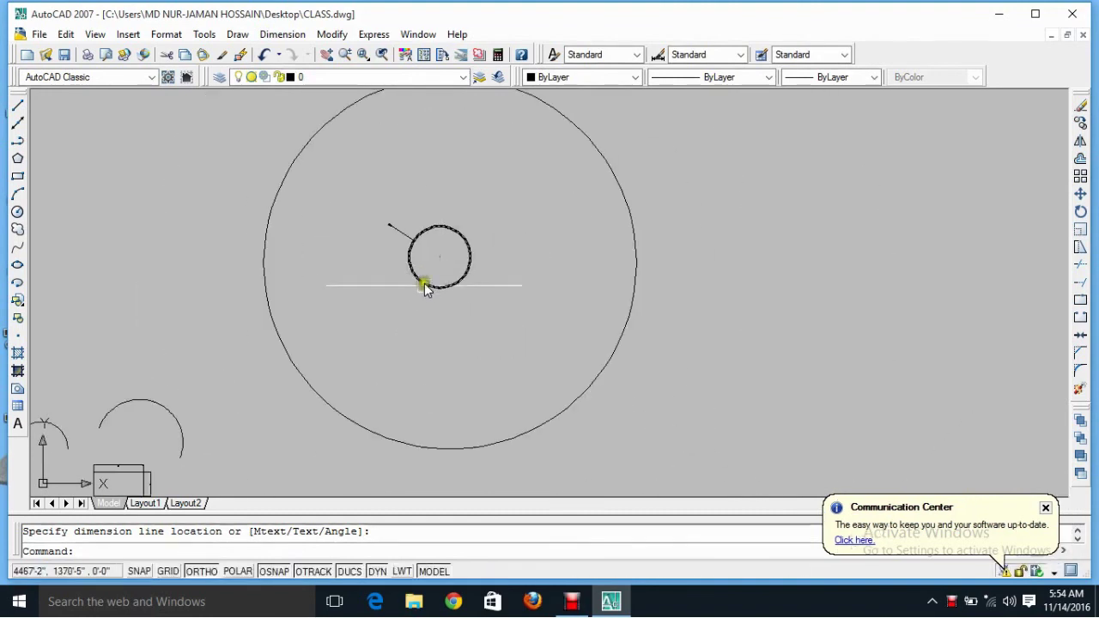
- Pan and zoom to review the whole drawing, then open the screen recorder's options
mouse_move(424, 287)
middle_mouse_down()
mouse_move(549, 280)
mouse_move(512, 267)
middle_mouse_up()
scroll(527, 272, "down", 2)
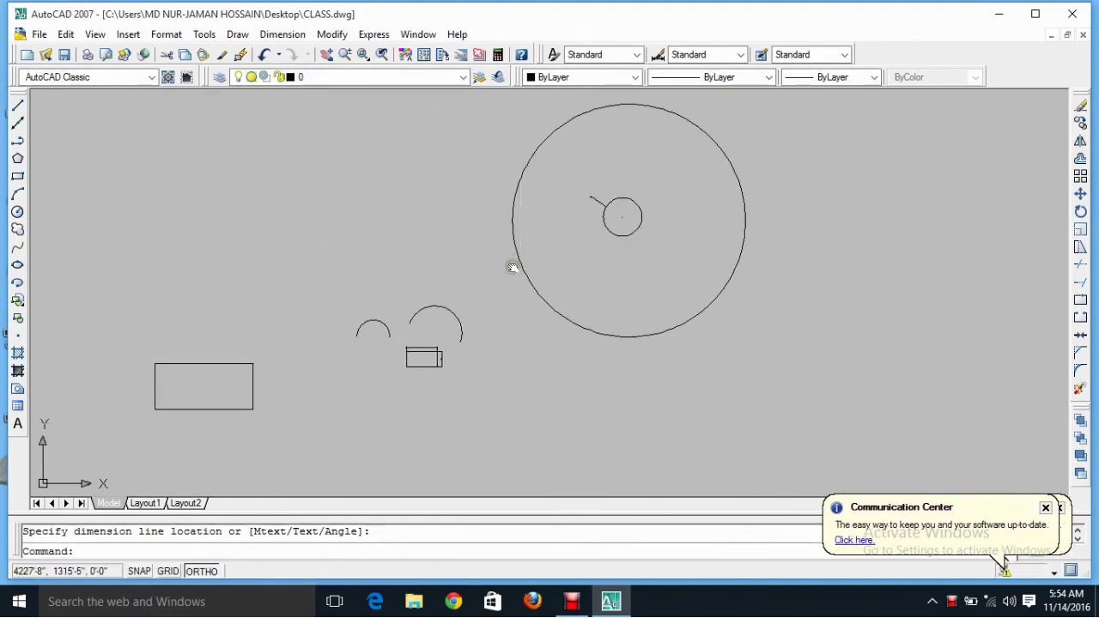
scroll(512, 267, "down", 2)
middle_click_drag(448, 312, 485, 277)
scroll(741, 246, "down", 2)
middle_click_drag(636, 261, 478, 295)
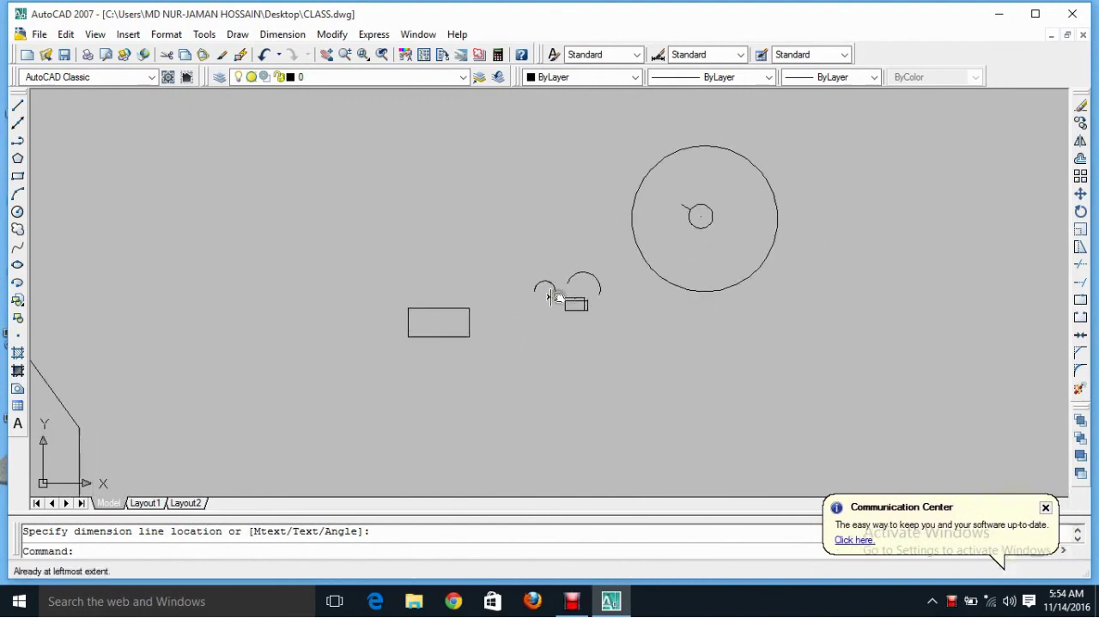
scroll(720, 287, "up", 3)
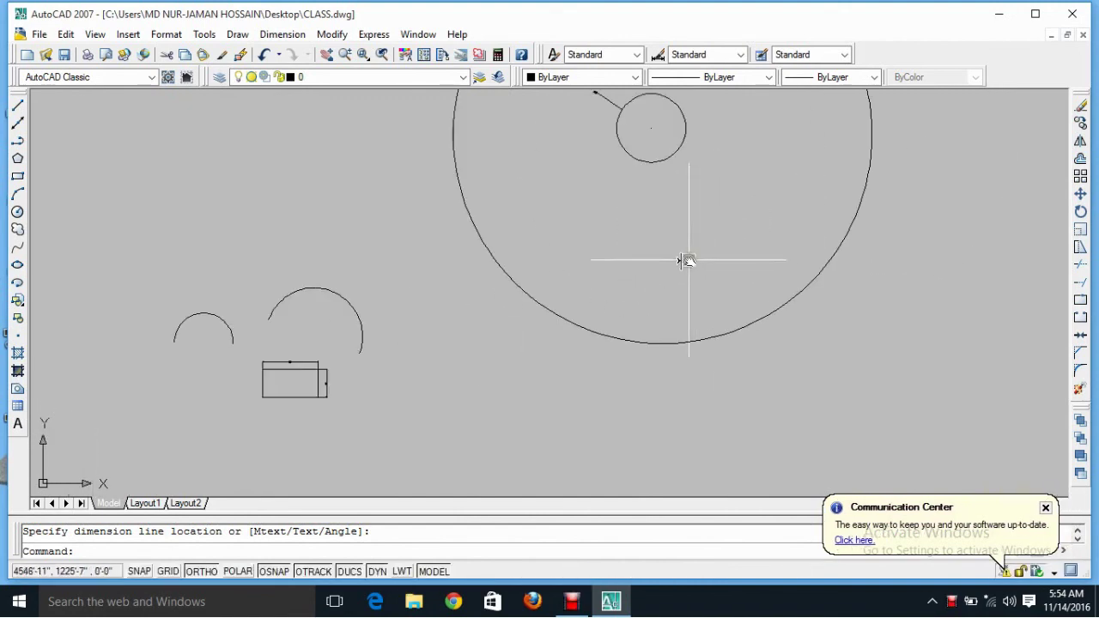
middle_click_drag(687, 260, 629, 305)
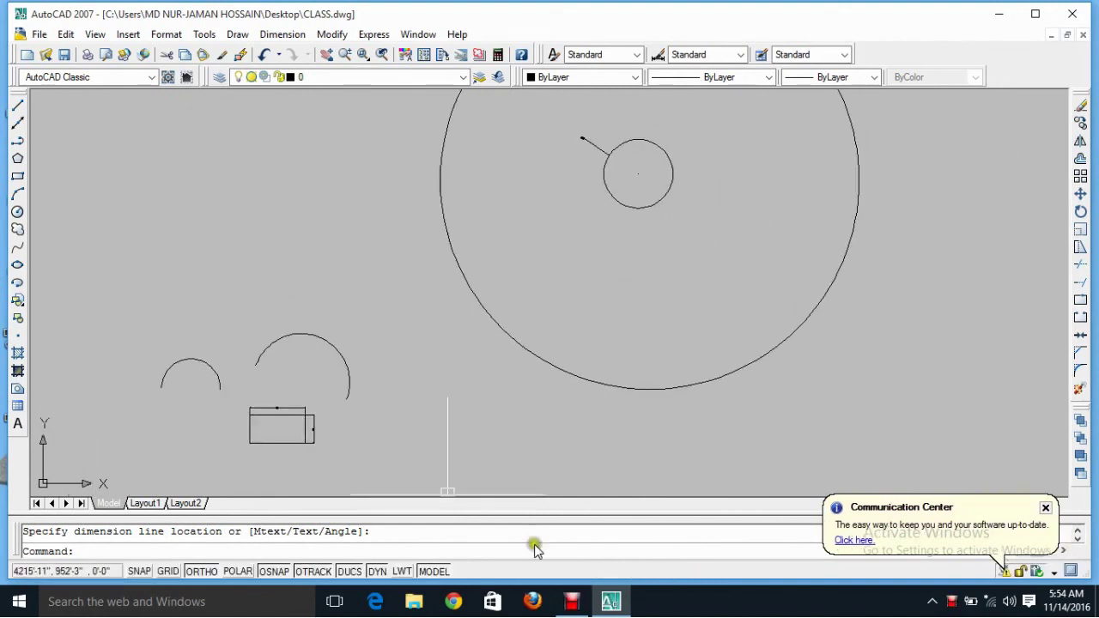
left_click(572, 603)
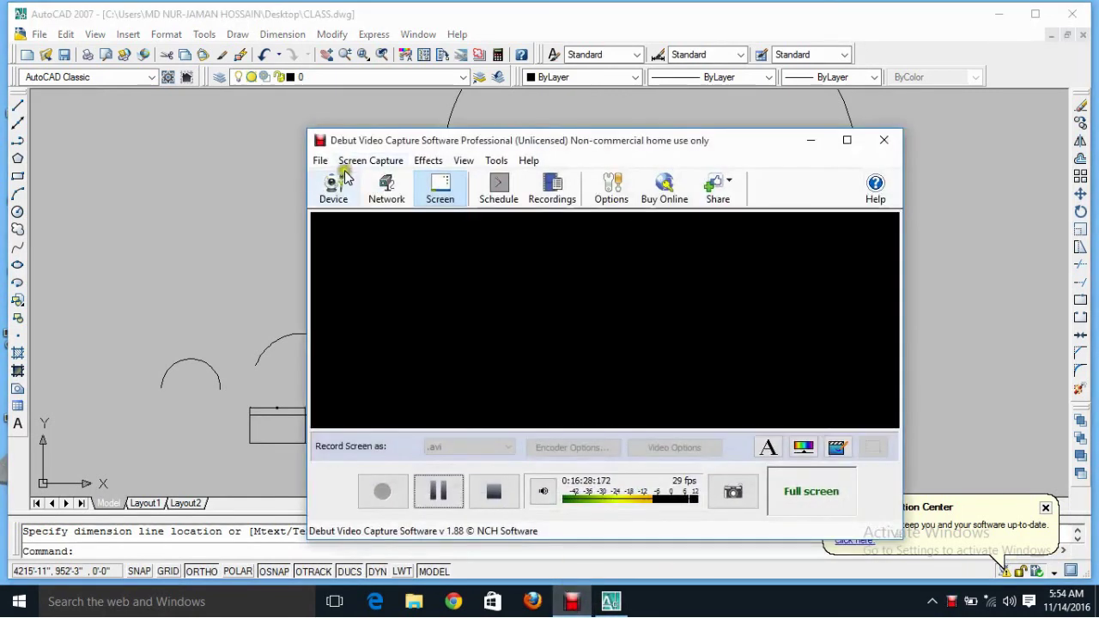
left_click(320, 161)
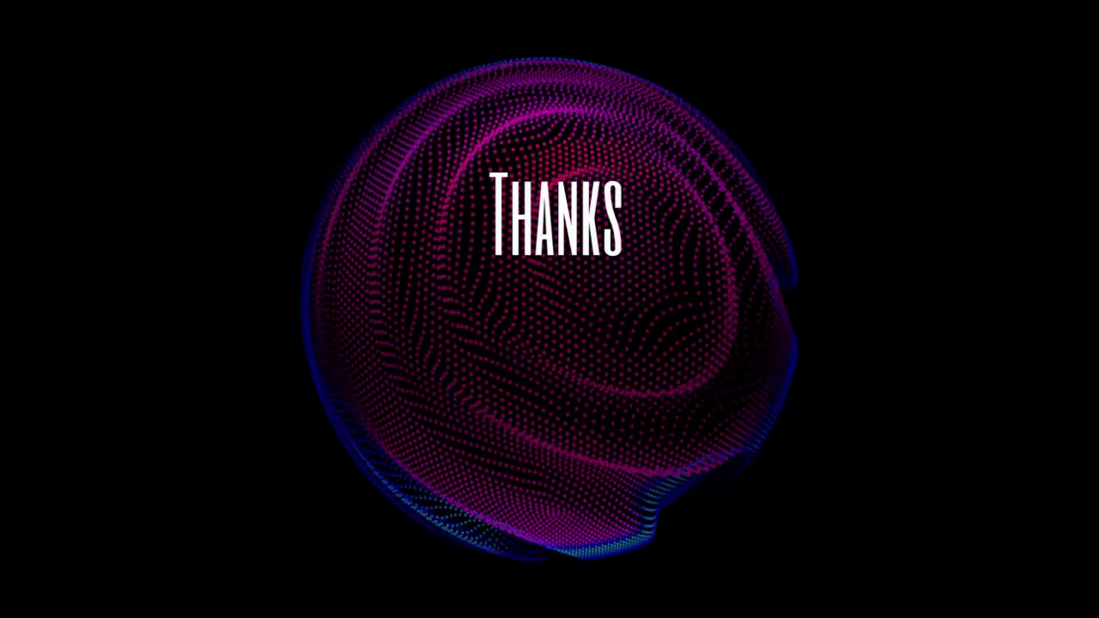